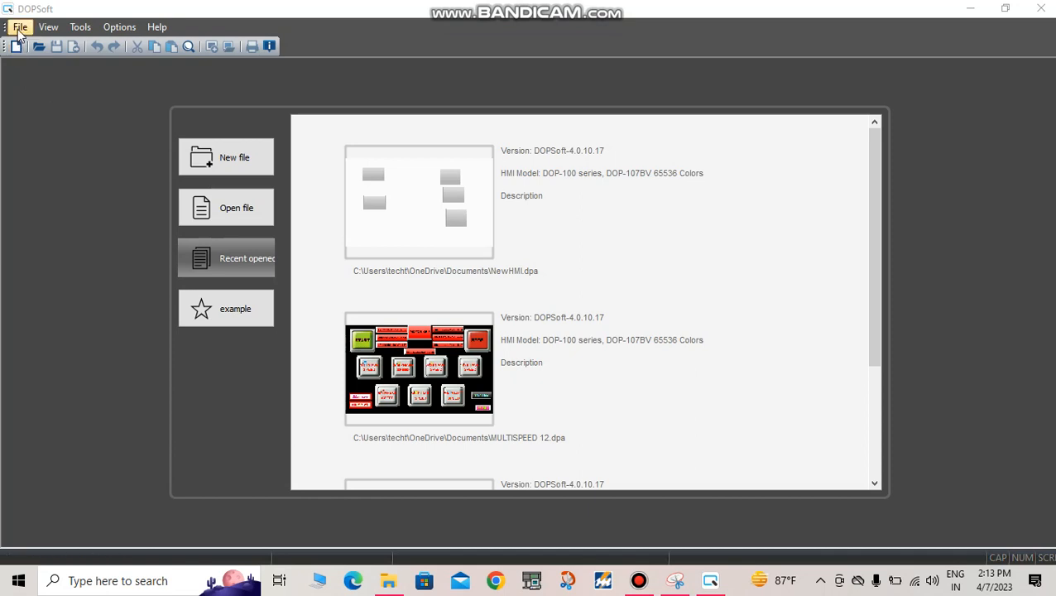
Step: Create a new DOP-100 series project for the 107BV HMI model with the default project setup
left_click(20, 30)
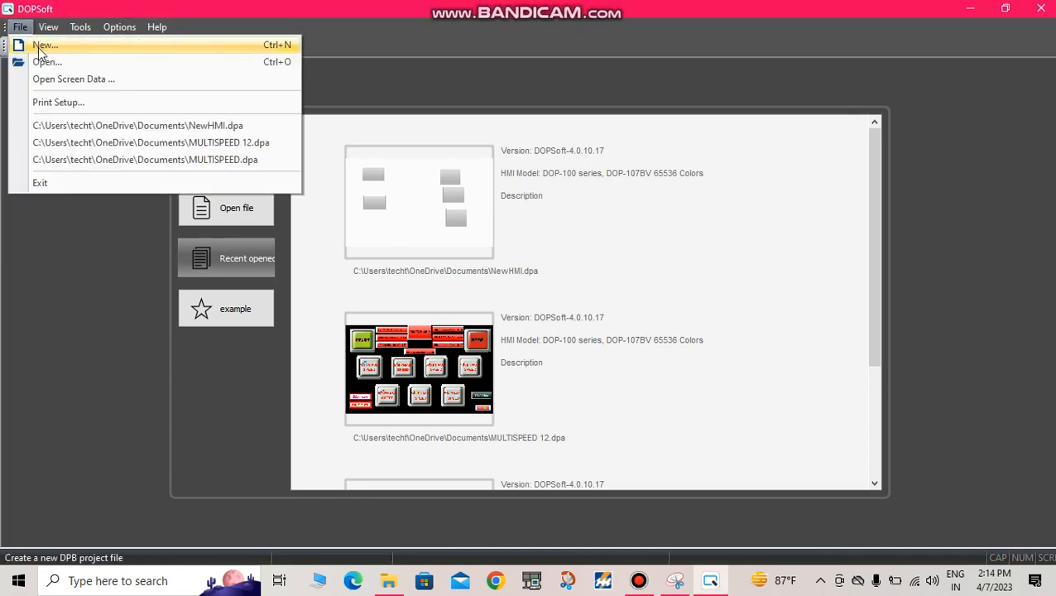
left_click(39, 46)
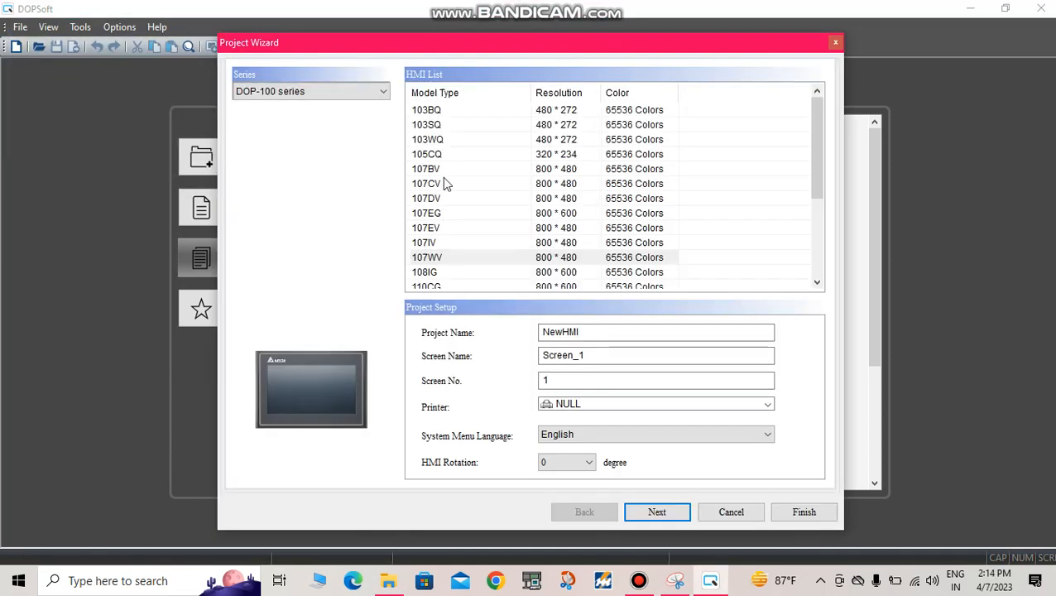
left_click(445, 170)
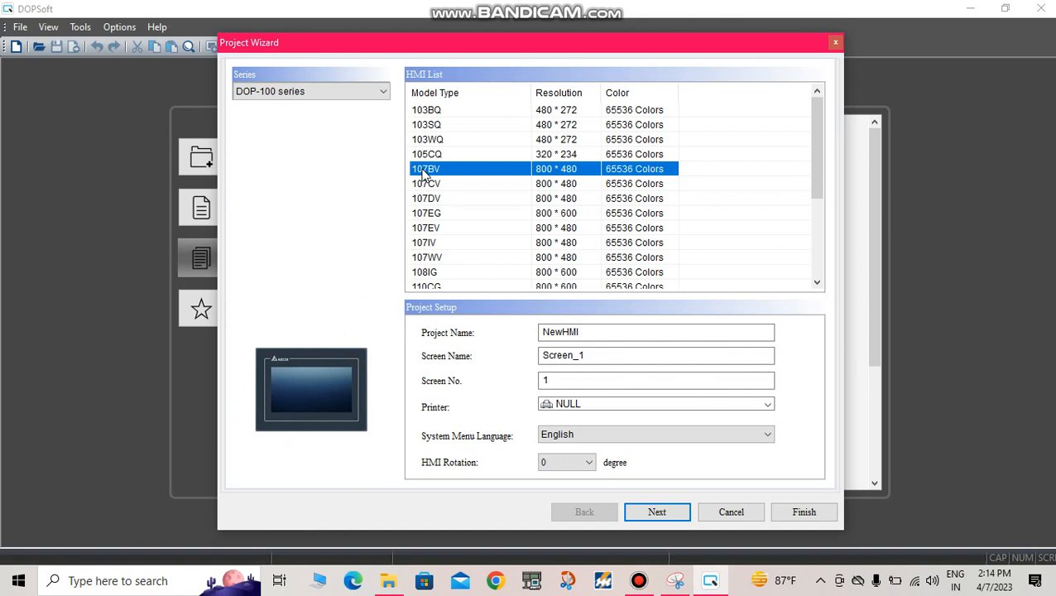
left_click(669, 511)
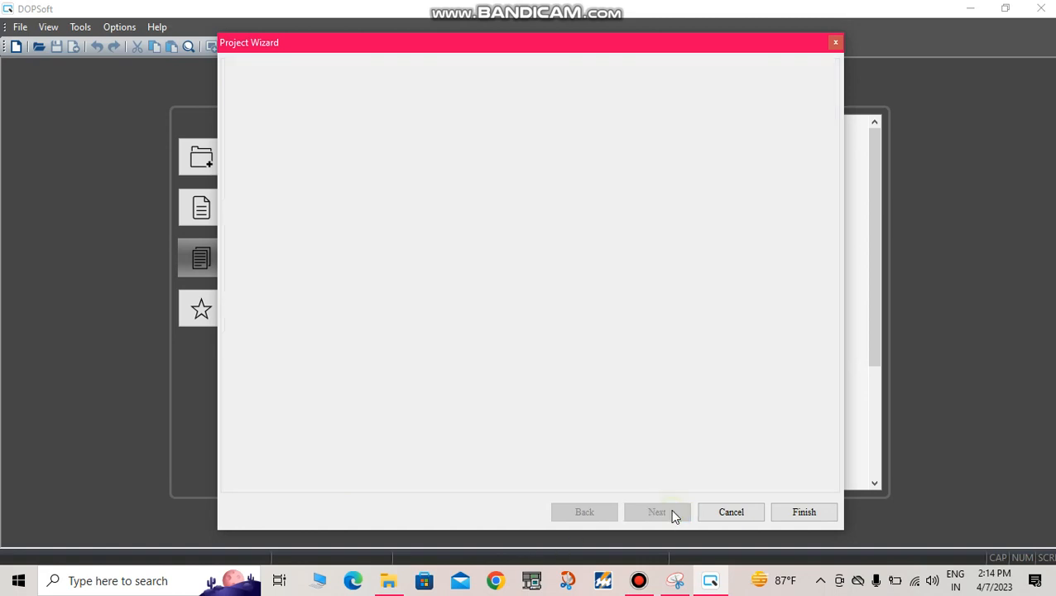
left_click(787, 510)
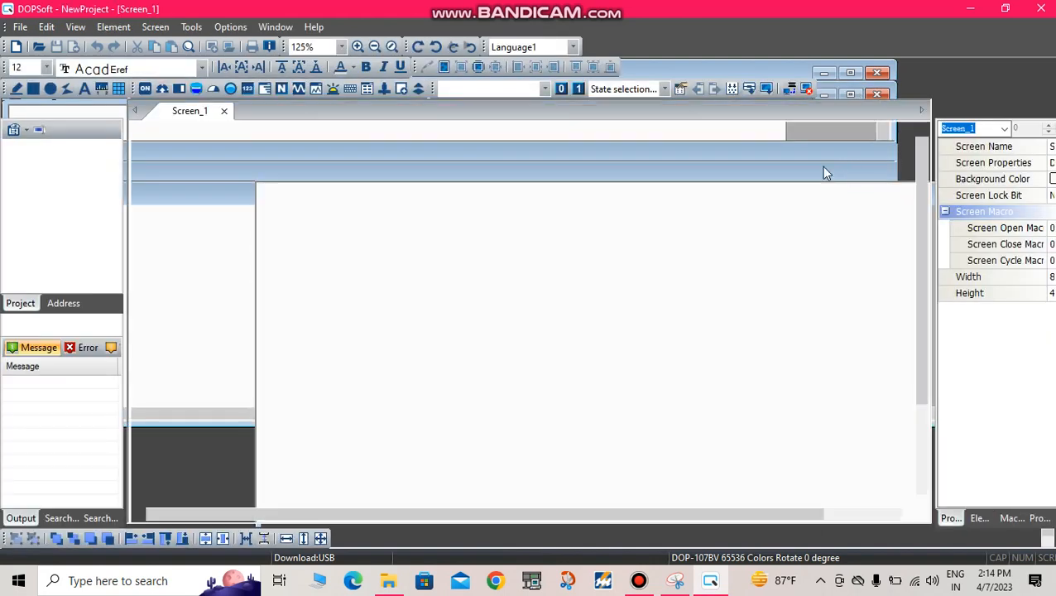
Step: Draw a momentary button about 103 by 74 pixels in the upper-left area of Screen_1
left_click(114, 26)
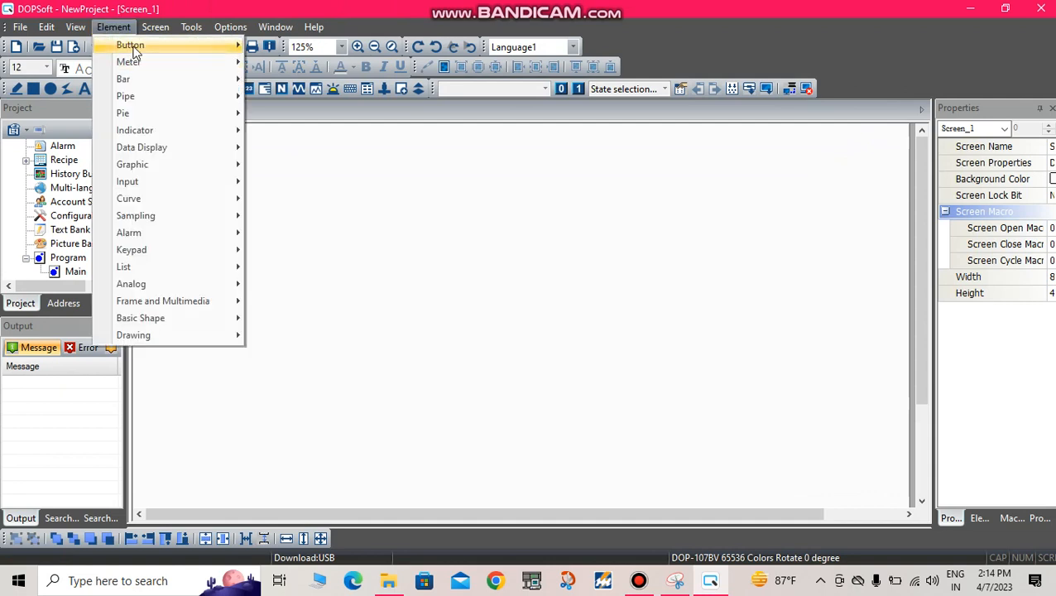
mouse_move(135, 51)
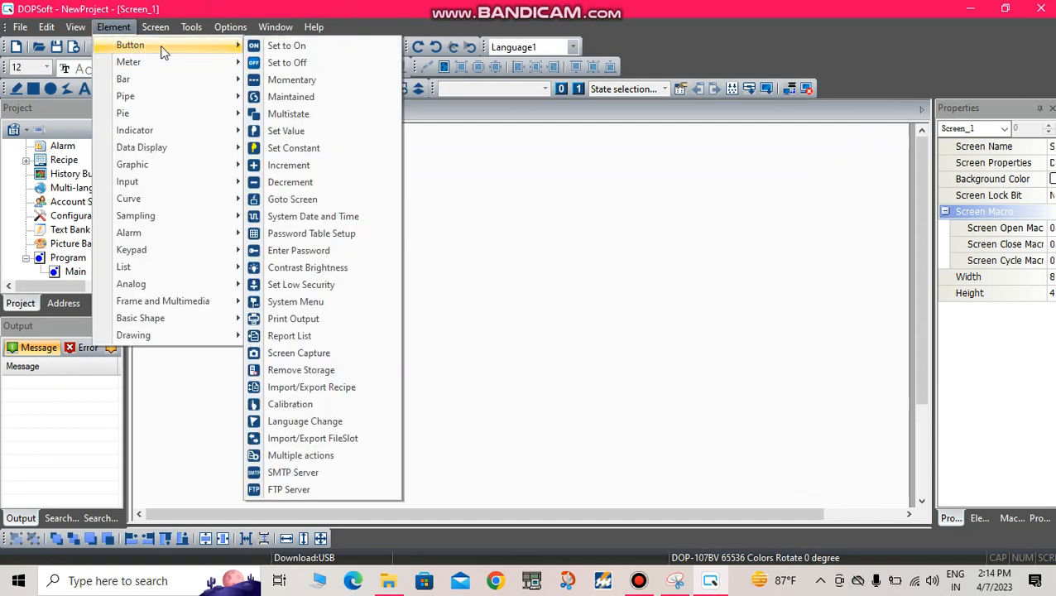
left_click(282, 80)
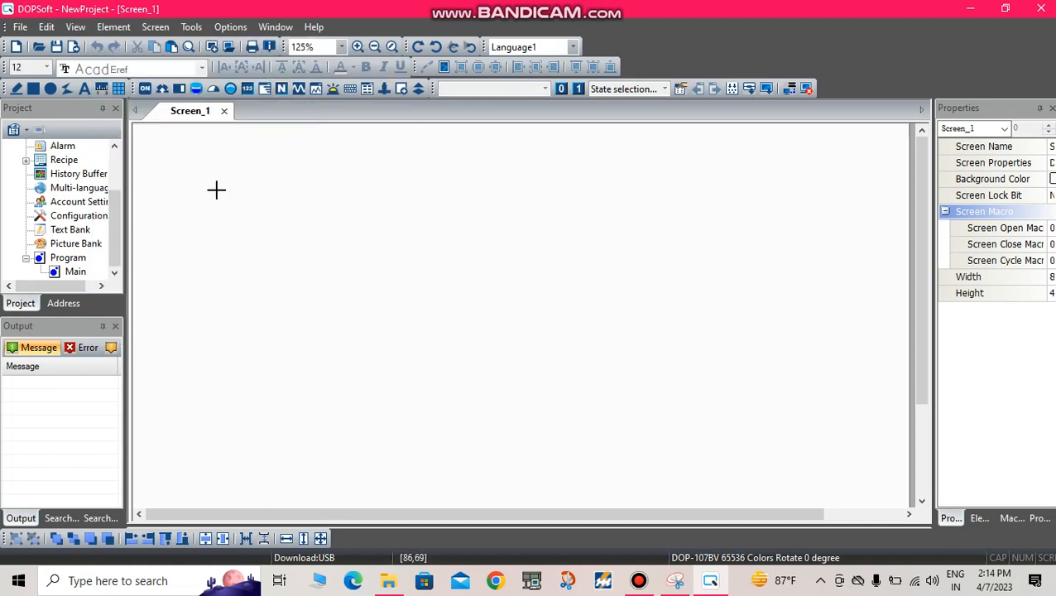
mouse_move(216, 190)
left_mouse_down()
mouse_move(235, 226)
mouse_move(314, 248)
mouse_move(315, 262)
left_mouse_up()
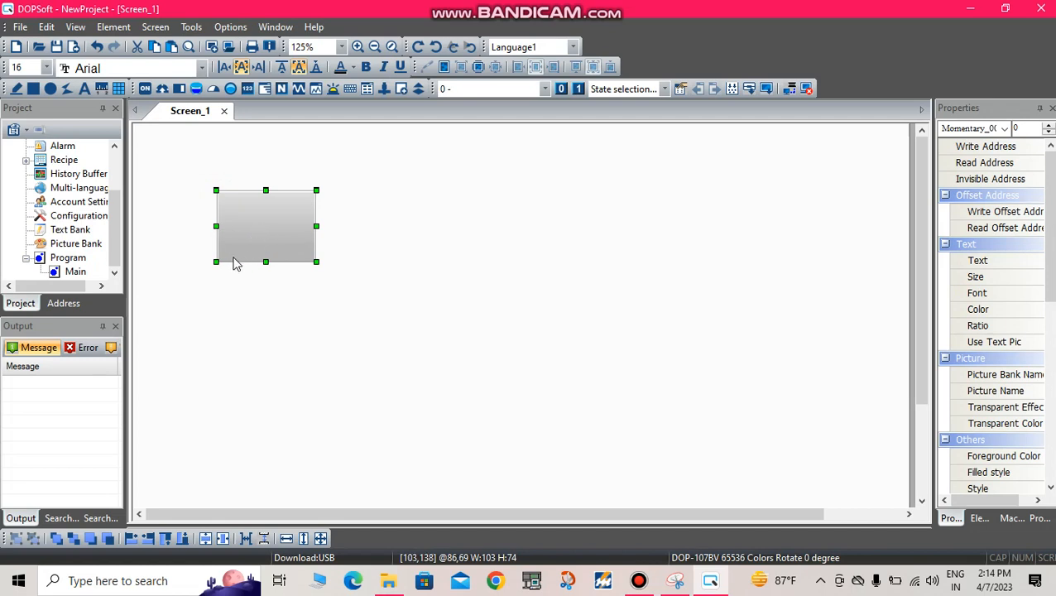
Step: Paste two copies of the momentary button and arrange all three in a column along the HMI screen's left side
key("ctrl+v")
key("ctrl+v")
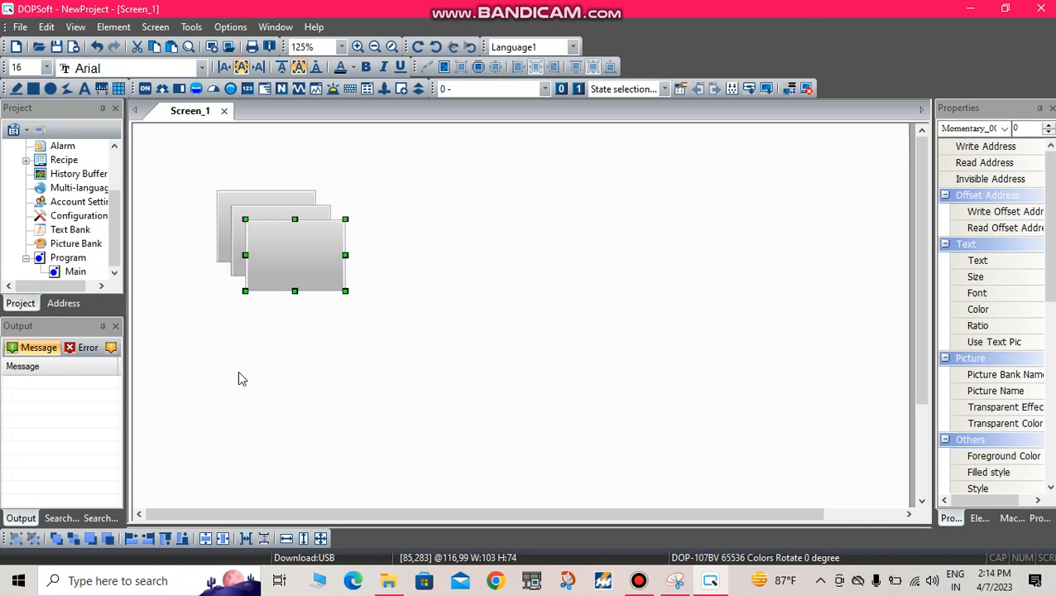
left_click_drag(240, 449, 226, 447)
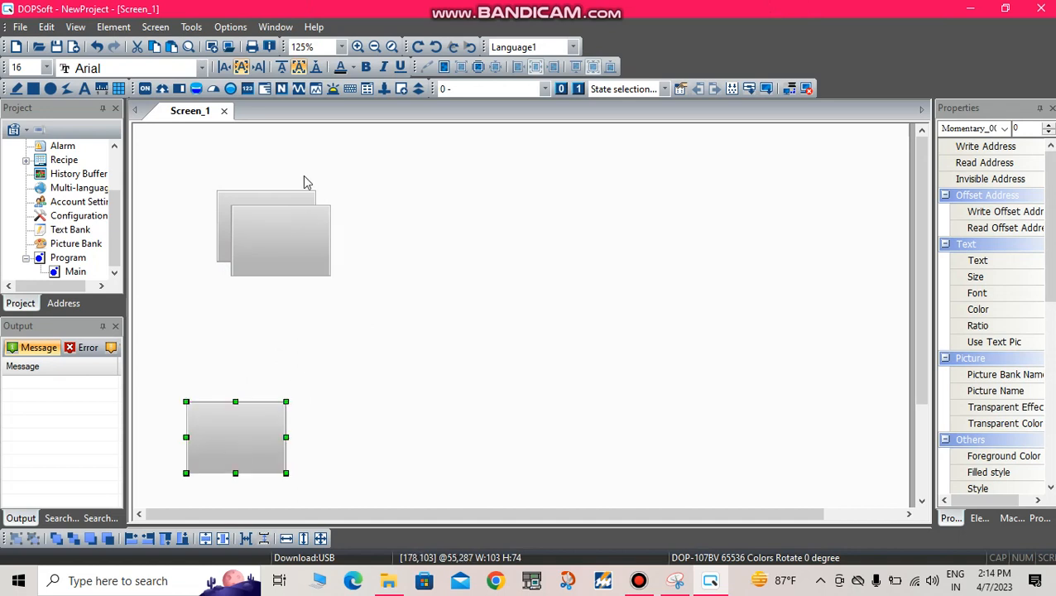
left_click(288, 246)
left_click_drag(288, 246, 245, 337)
left_click(265, 227)
left_click_drag(307, 222, 255, 219)
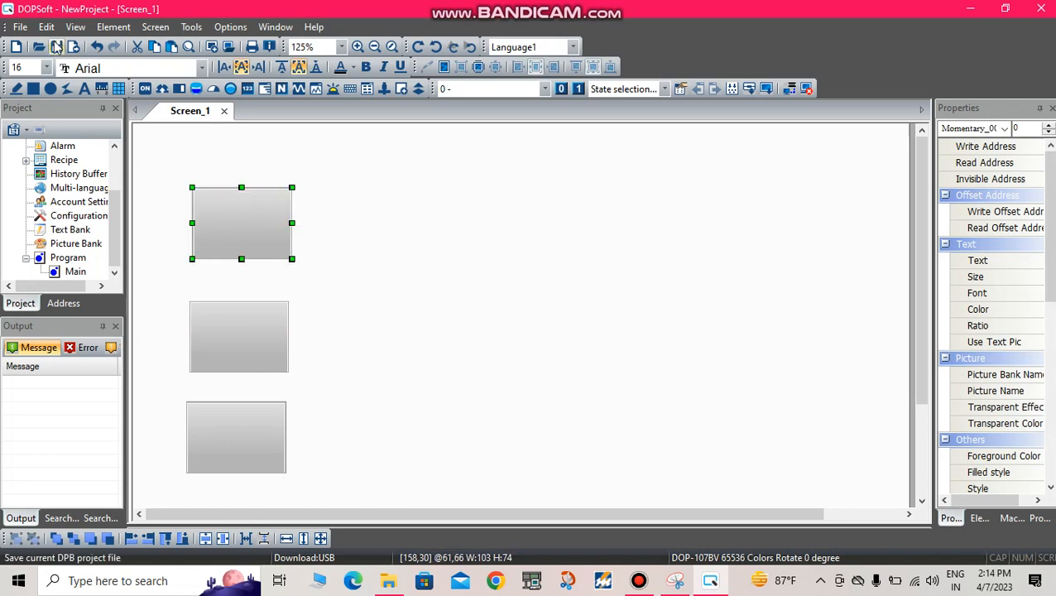
Step: Draw a multistate indicator about 104 by 84 pixels in the upper-right half of the HMI screen
left_click(107, 29)
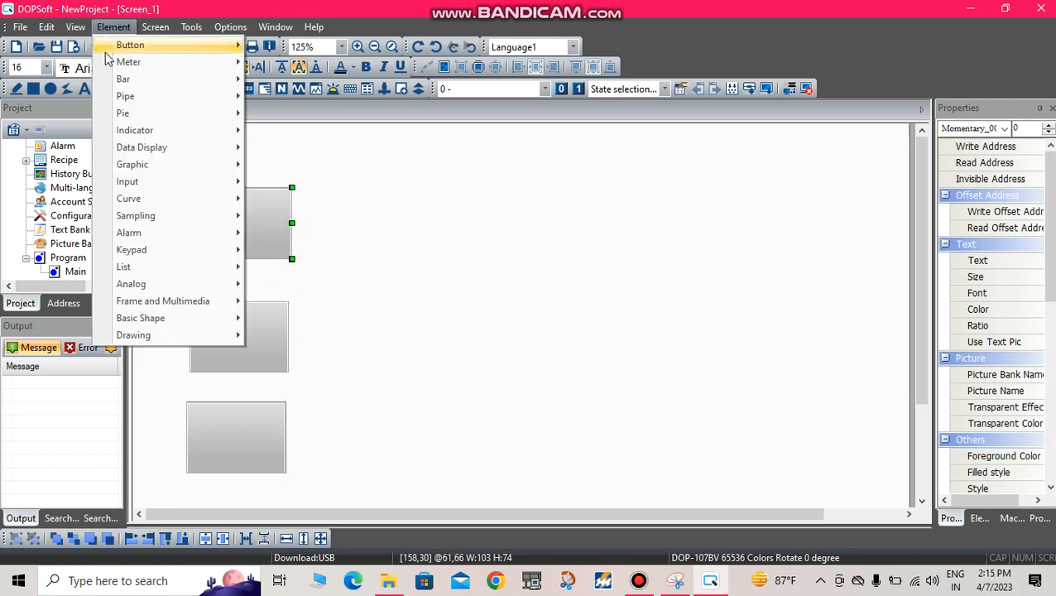
mouse_move(111, 53)
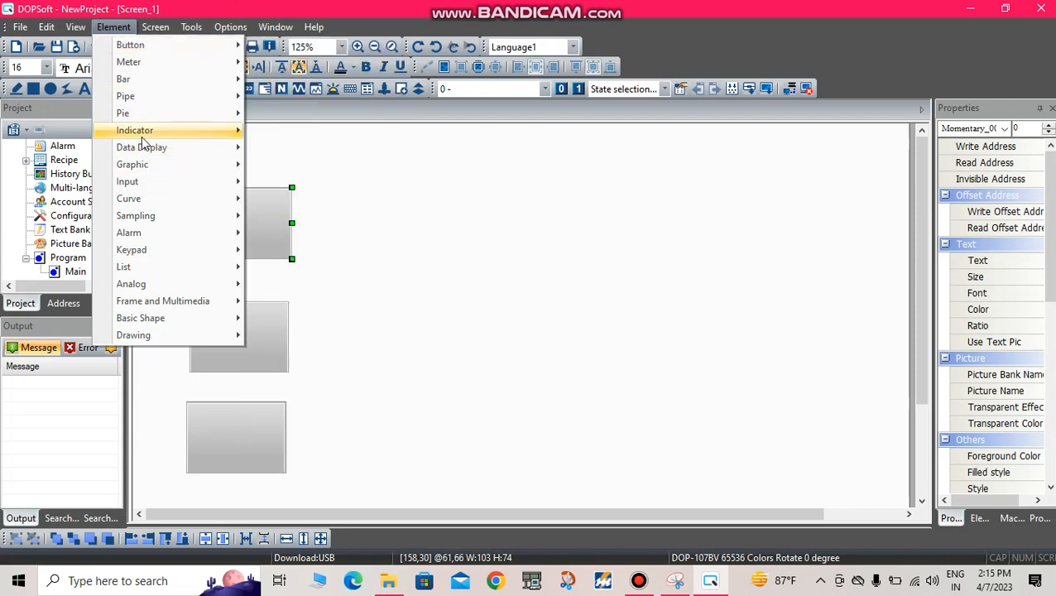
mouse_move(139, 134)
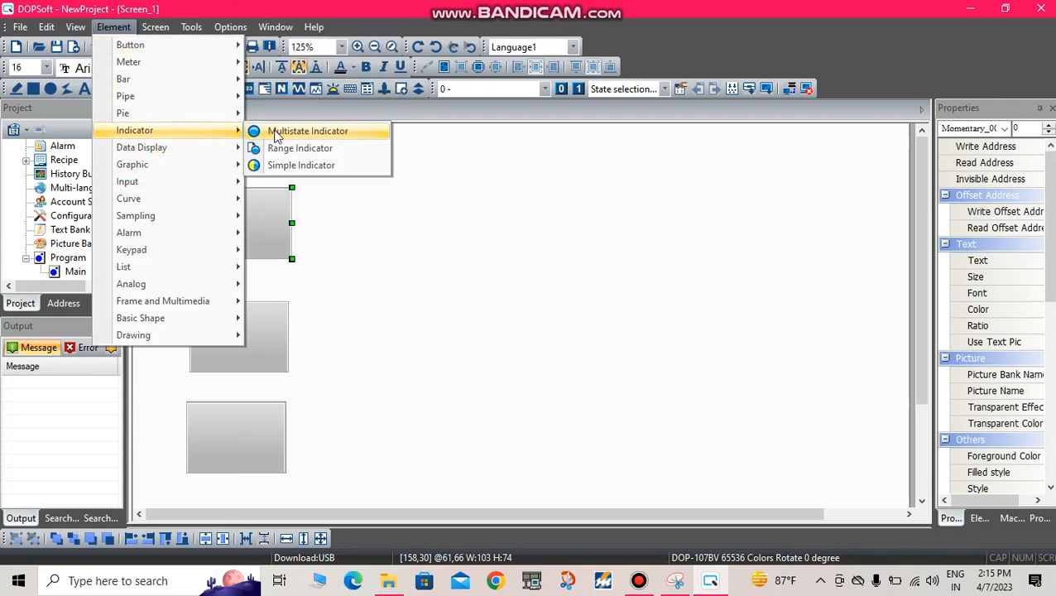
left_click(276, 135)
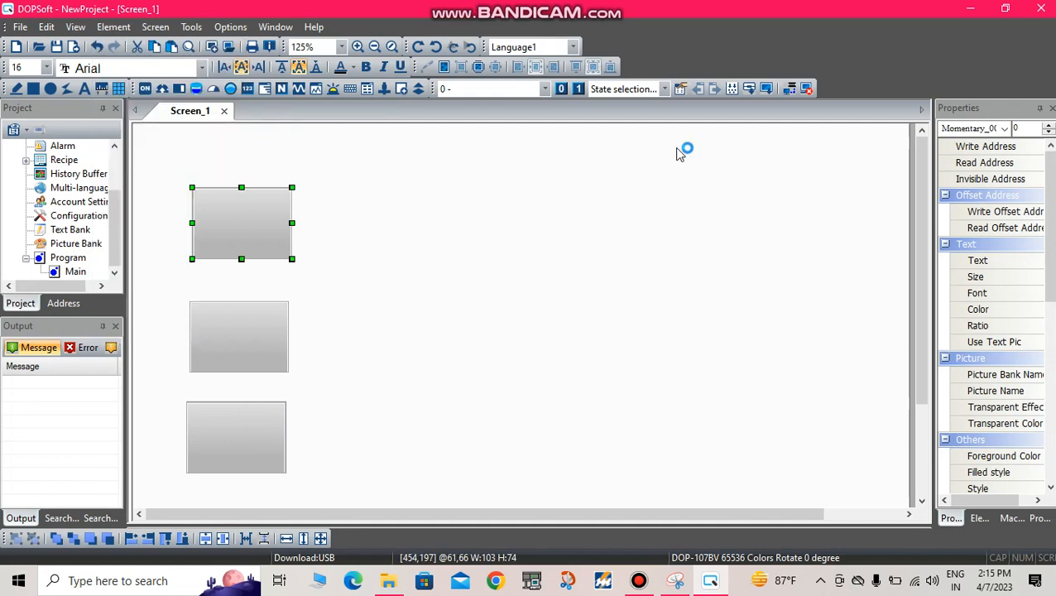
left_click_drag(551, 176, 650, 257)
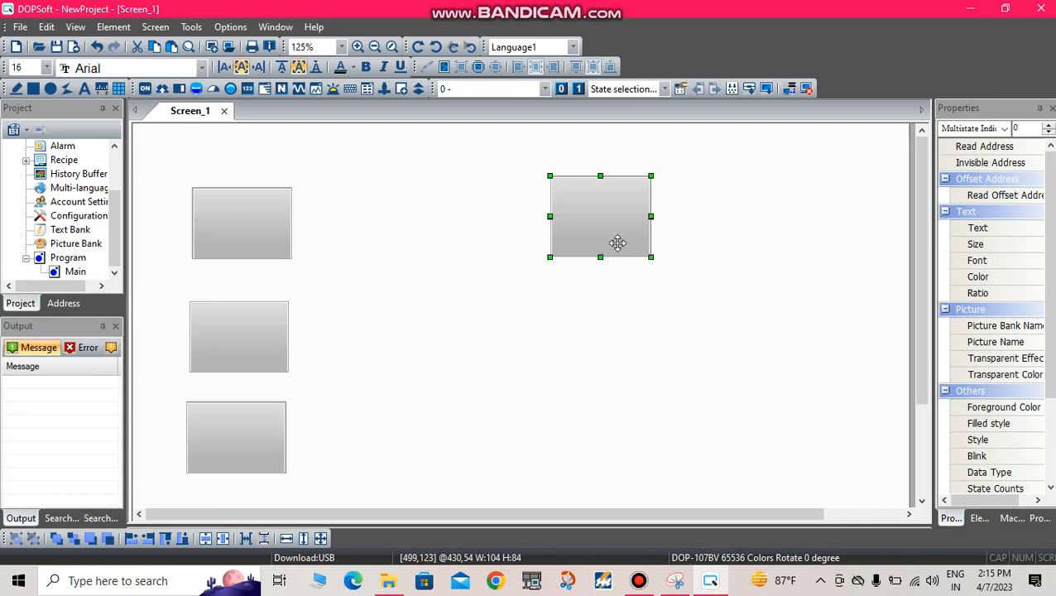
key("ctrl+a")
key("ctrl+v")
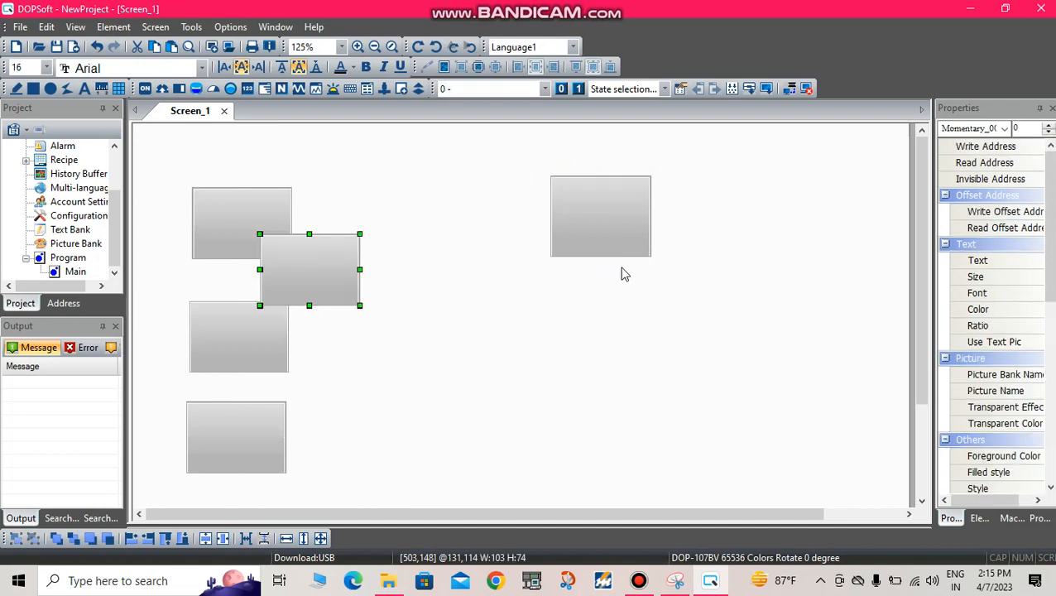
key("ctrl+z")
Step: Paste three momentary button copies, placing one right of the multistate indicator and two side by side in the HMI screen's lower-right area
key("ctrl+v")
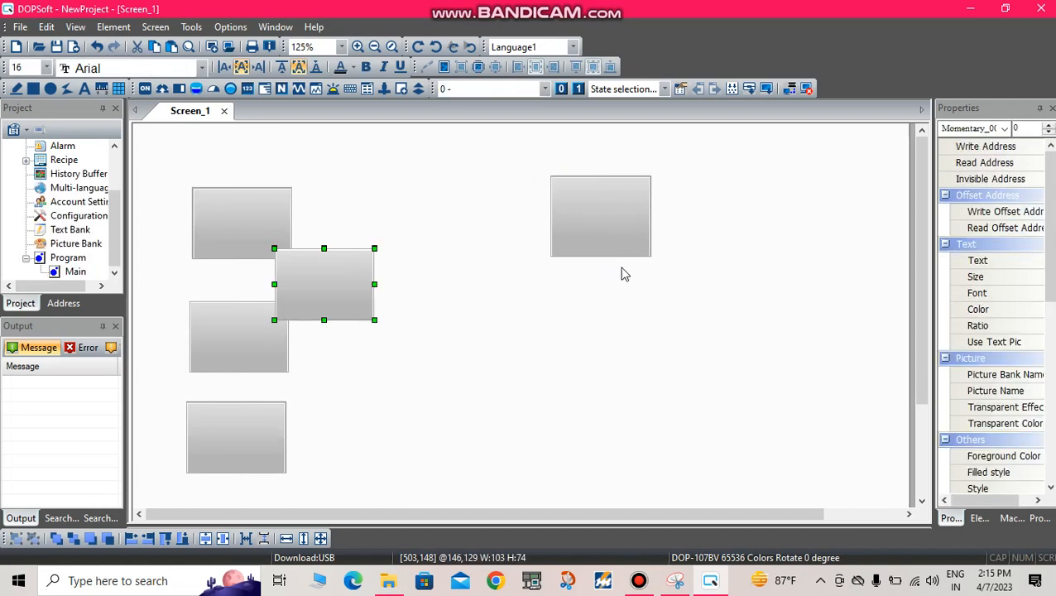
key("ctrl+v")
key("ctrl+v")
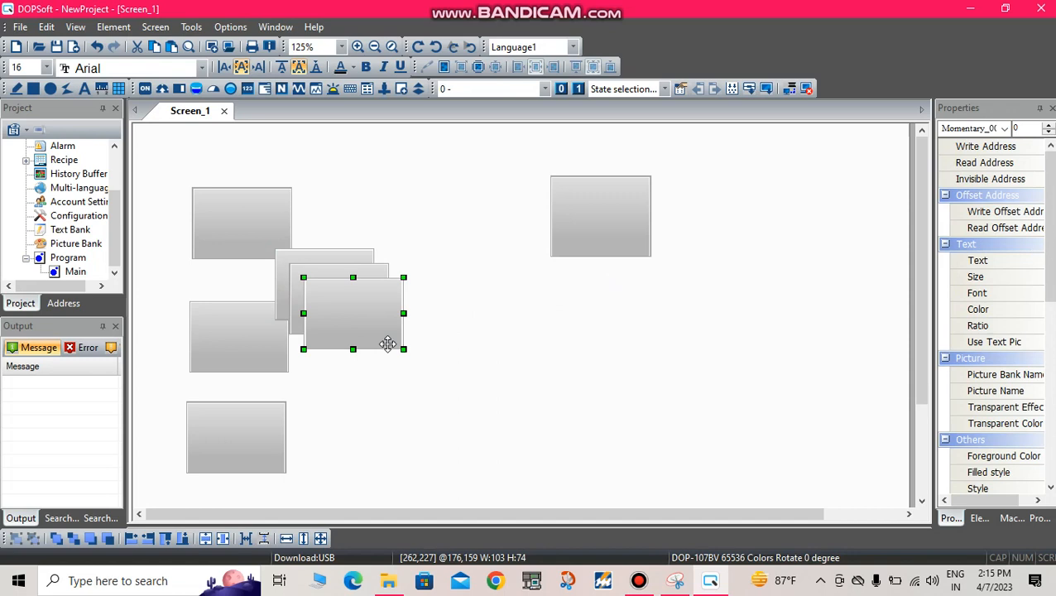
left_click_drag(356, 297, 781, 444)
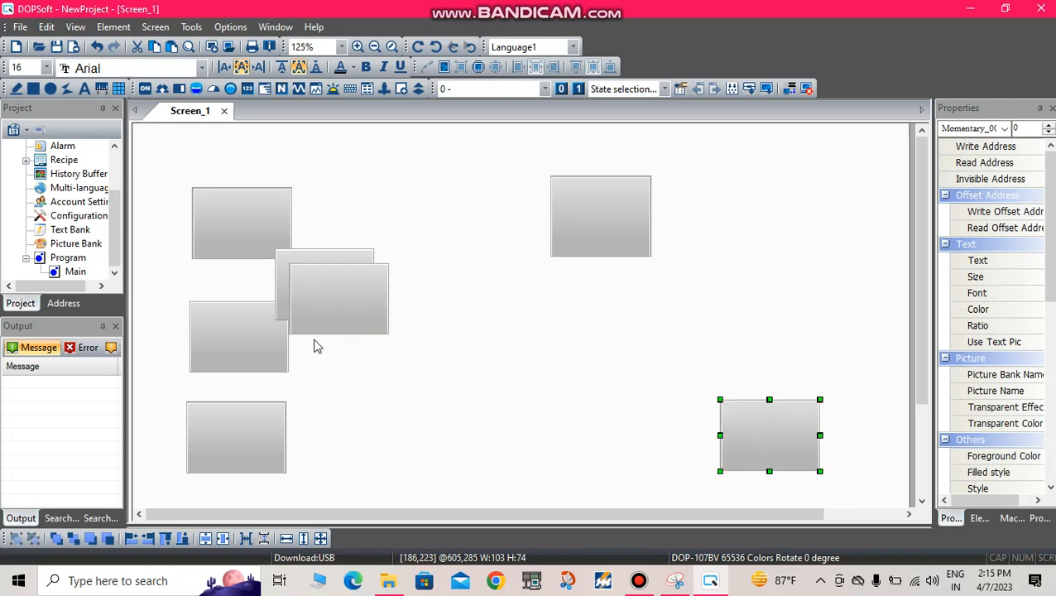
left_click(344, 295)
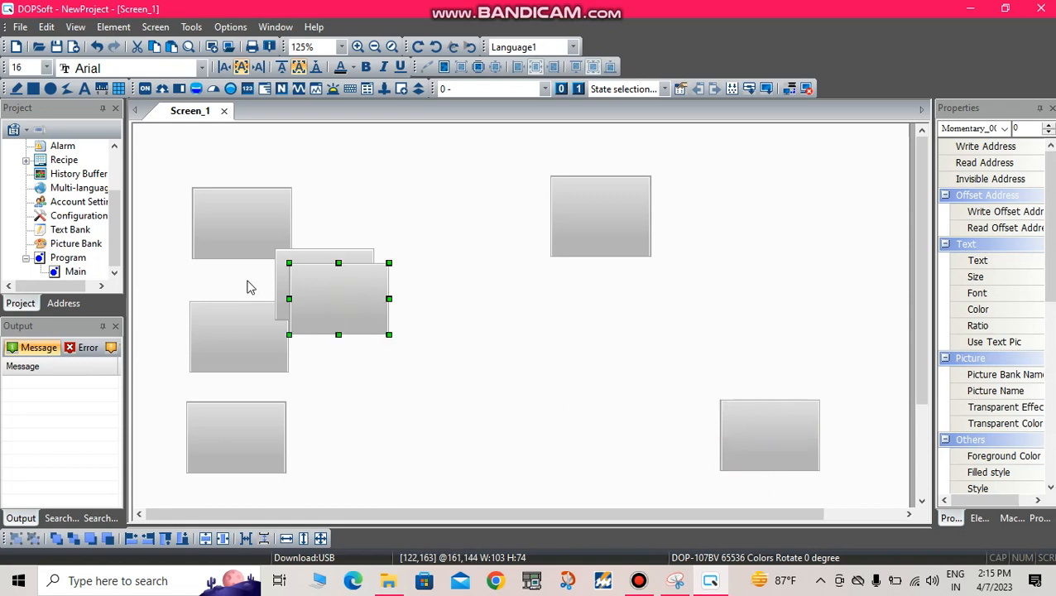
left_click_drag(328, 310, 621, 450)
left_click(312, 288)
left_click_drag(314, 290, 752, 220)
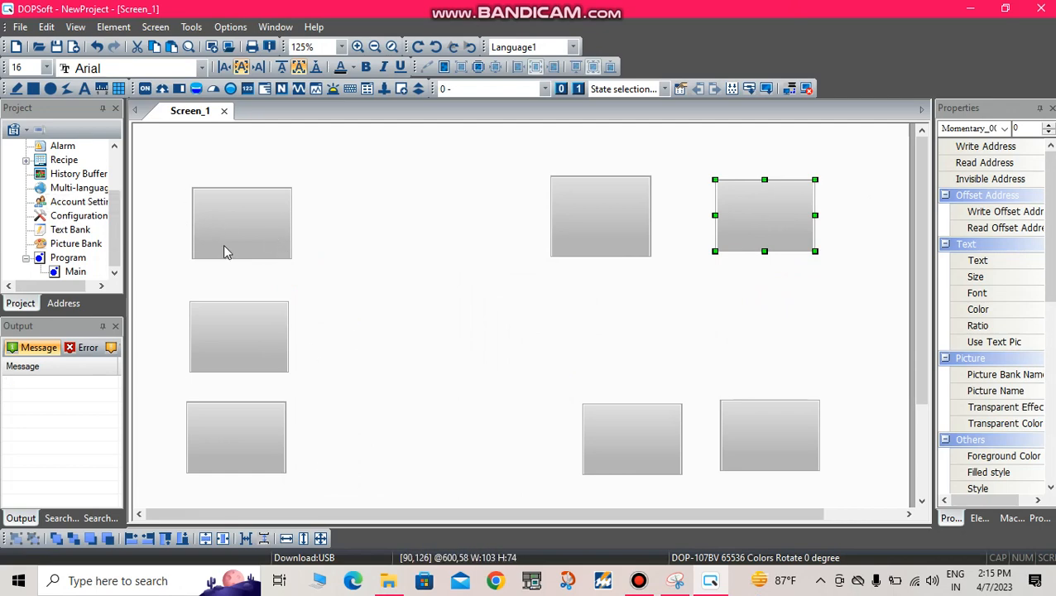
Step: Set the write address of the uppermost momentary button in the left column to M0 on Link1
double_click(231, 205)
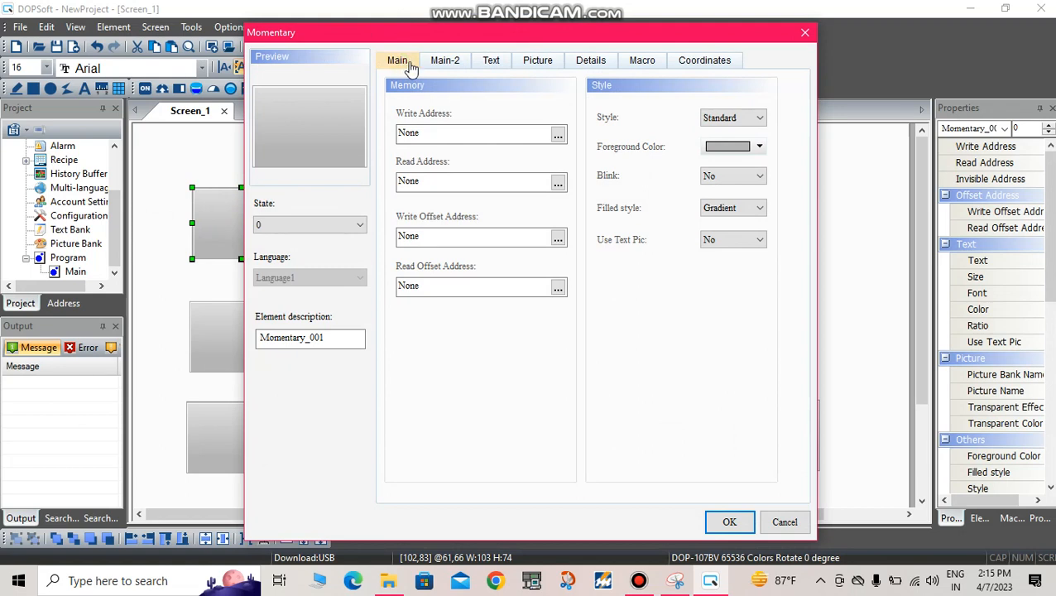
left_click(495, 63)
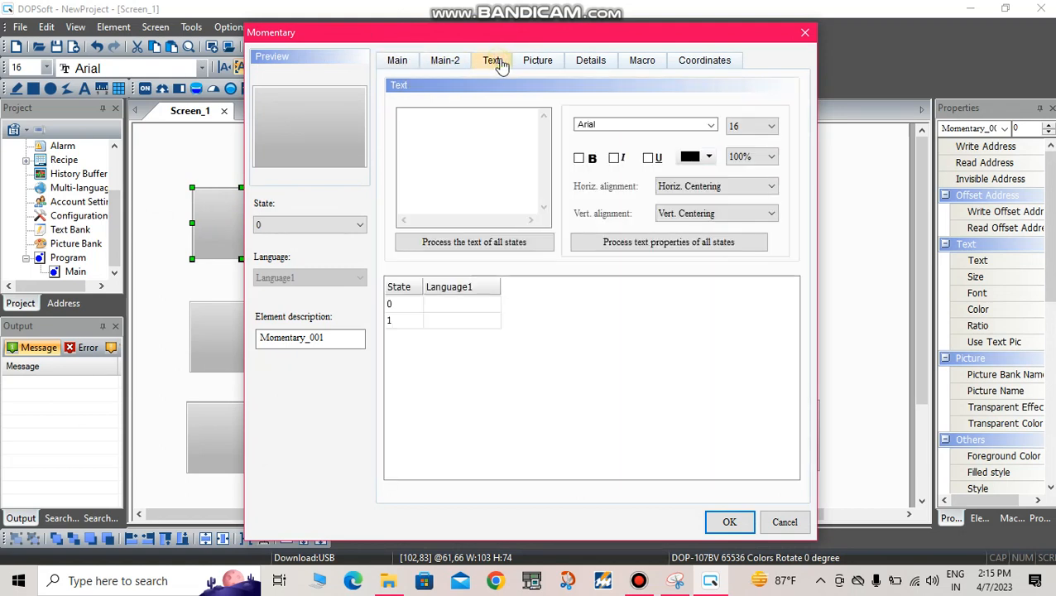
left_click(542, 69)
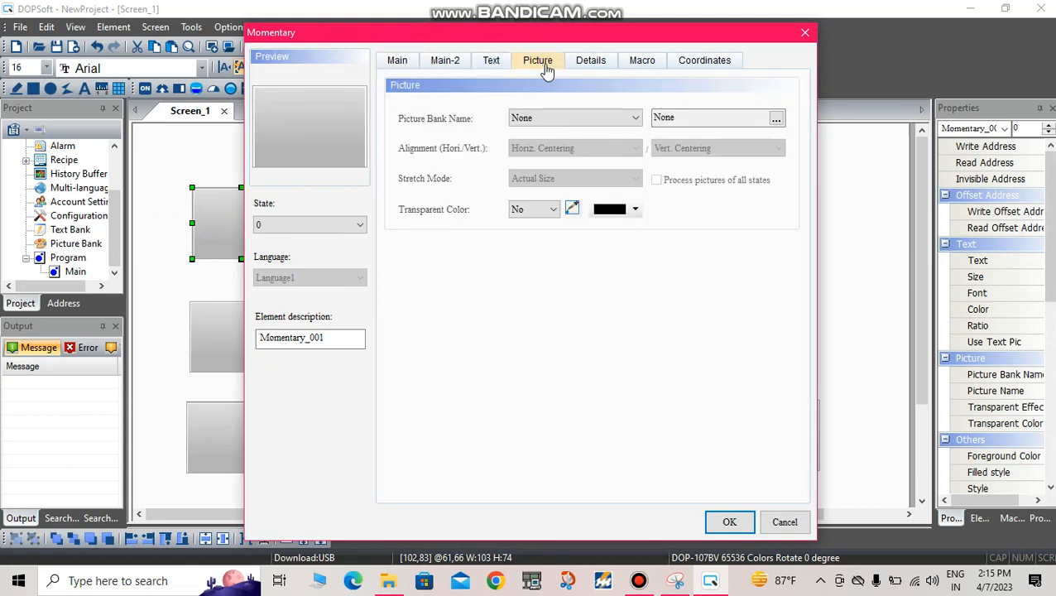
left_click(398, 63)
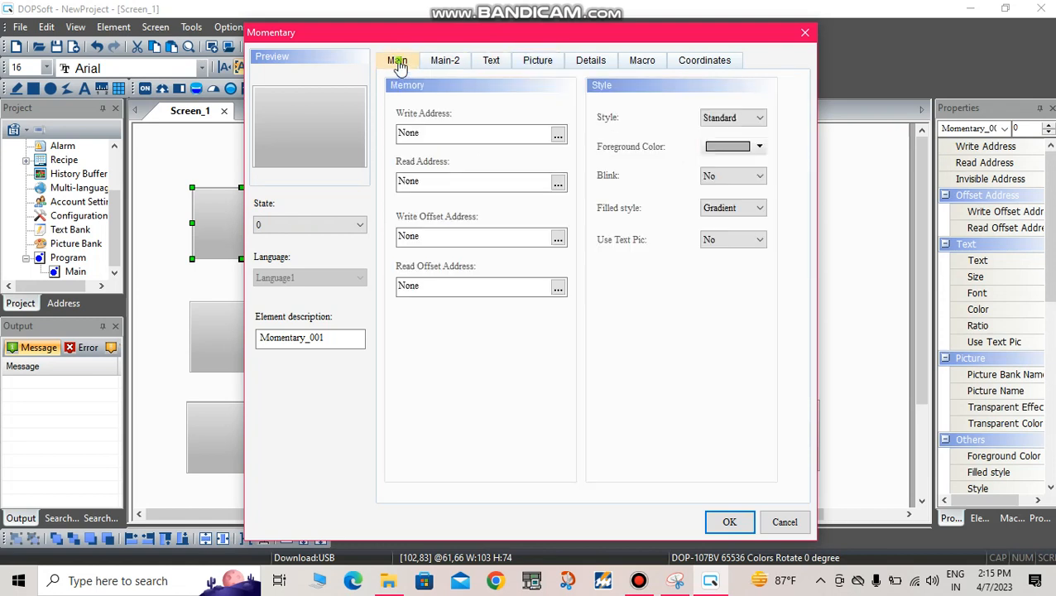
left_click(558, 136)
left_click(557, 196)
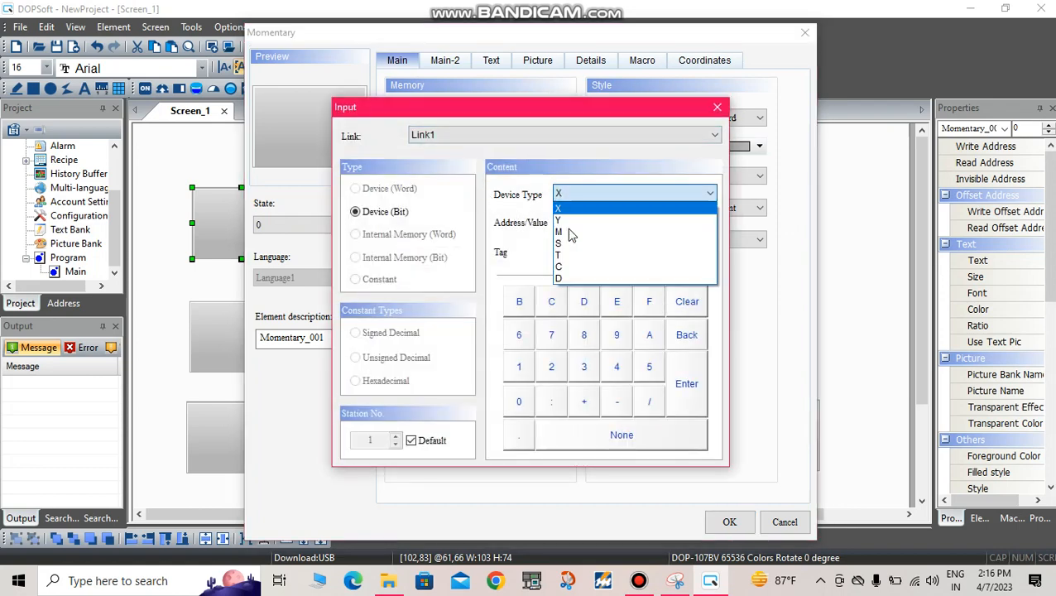
left_click(568, 232)
left_click(520, 408)
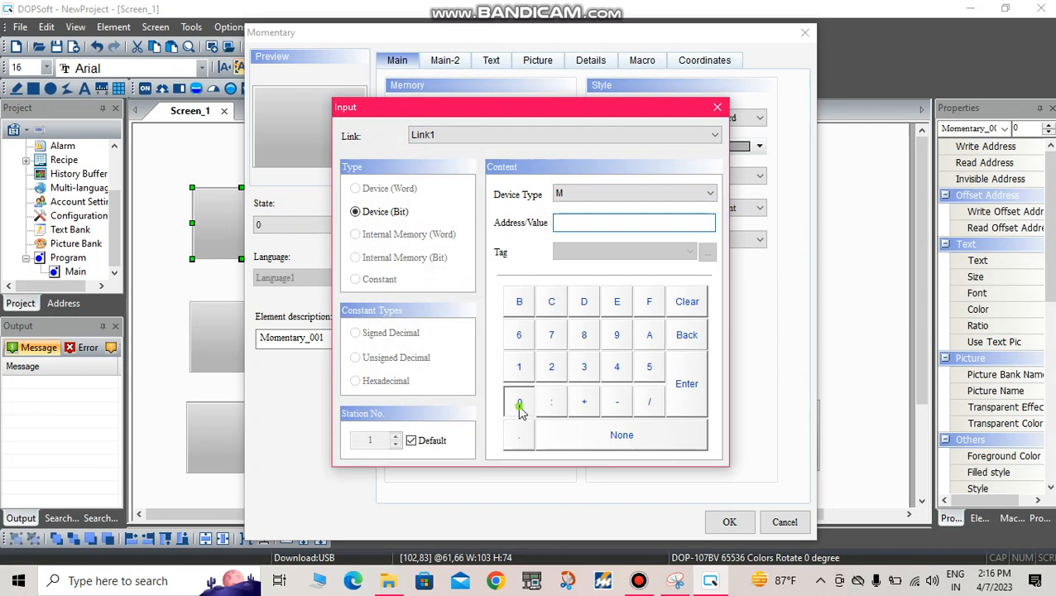
left_click(687, 384)
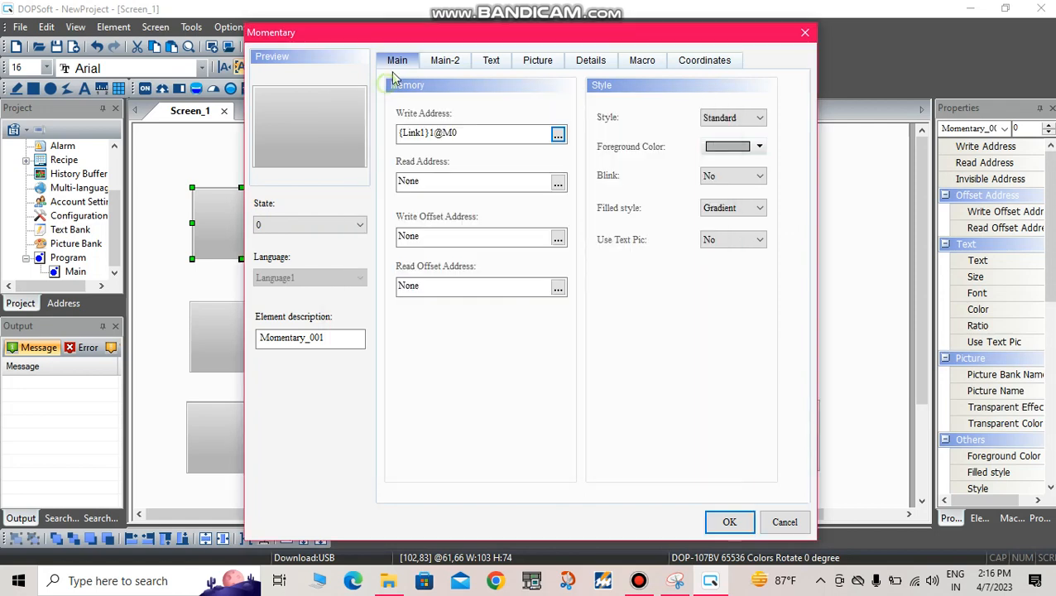
Step: Label state 0 of the momentary button "forward on" and make the text bold
left_click(492, 62)
left_click(447, 155)
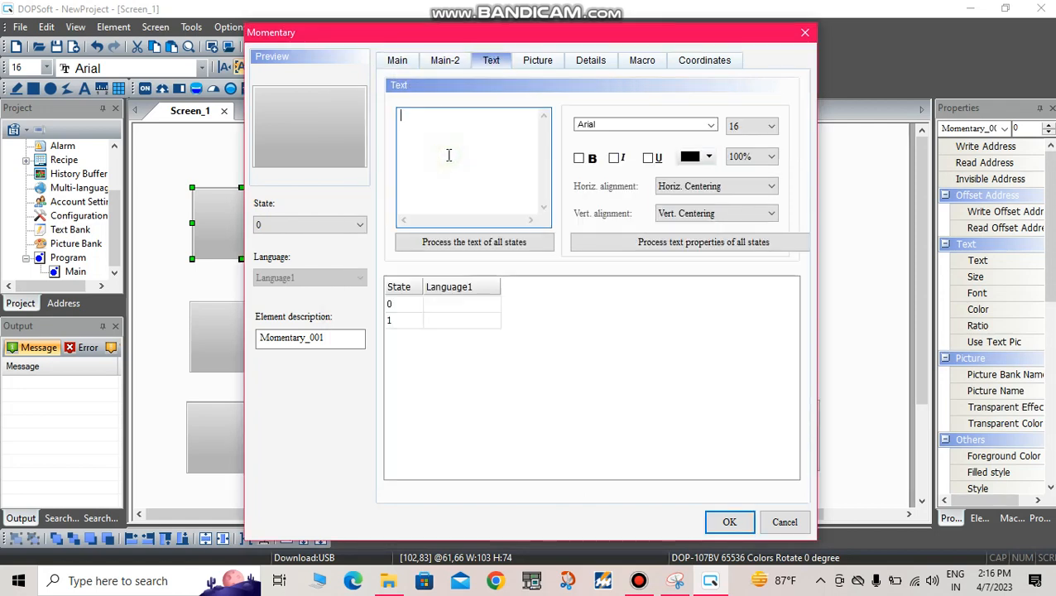
type("fo")
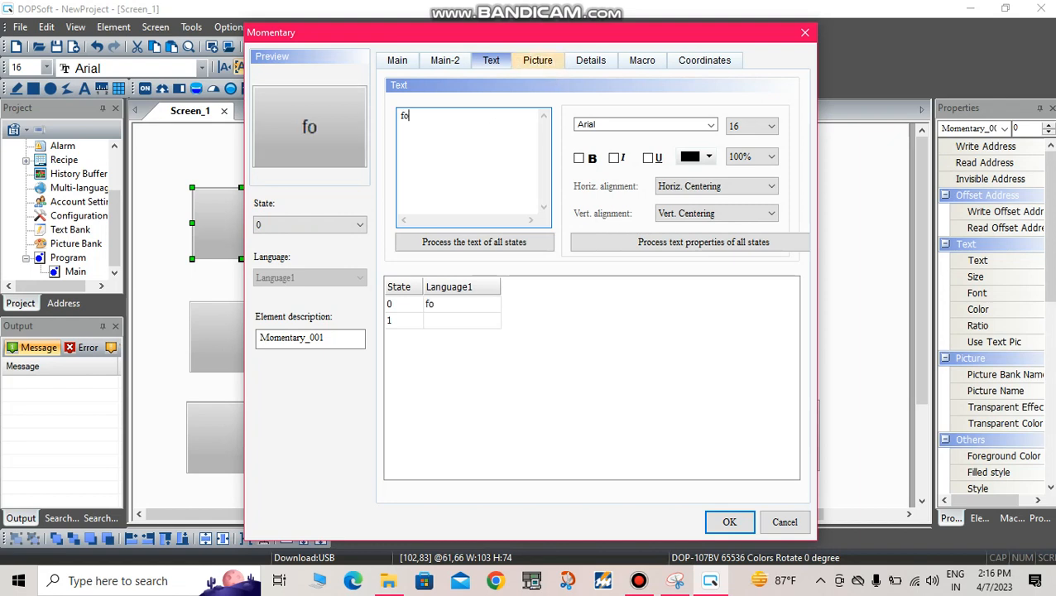
type("rward on")
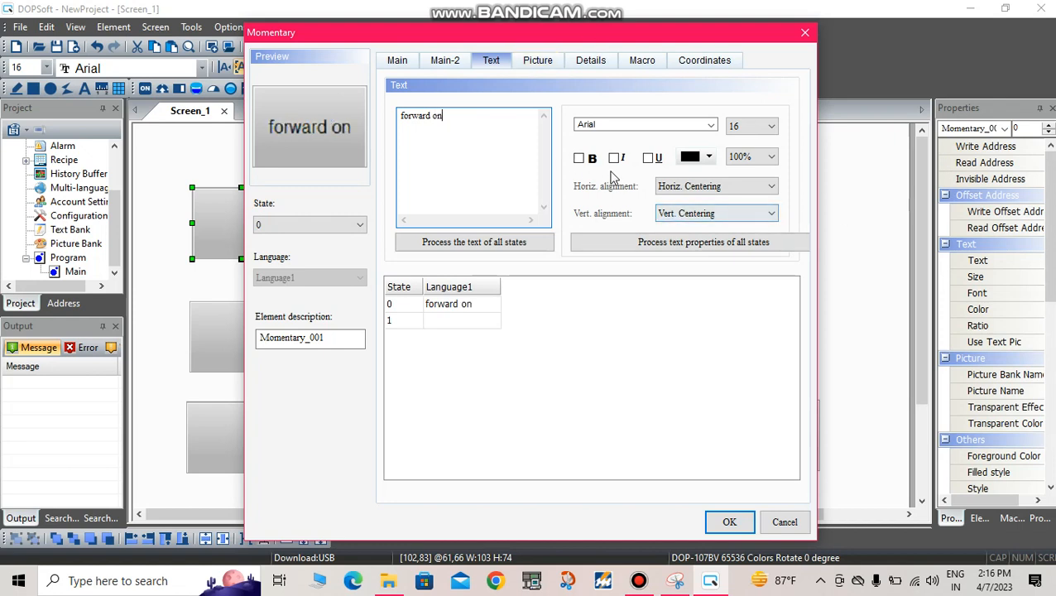
left_click(579, 159)
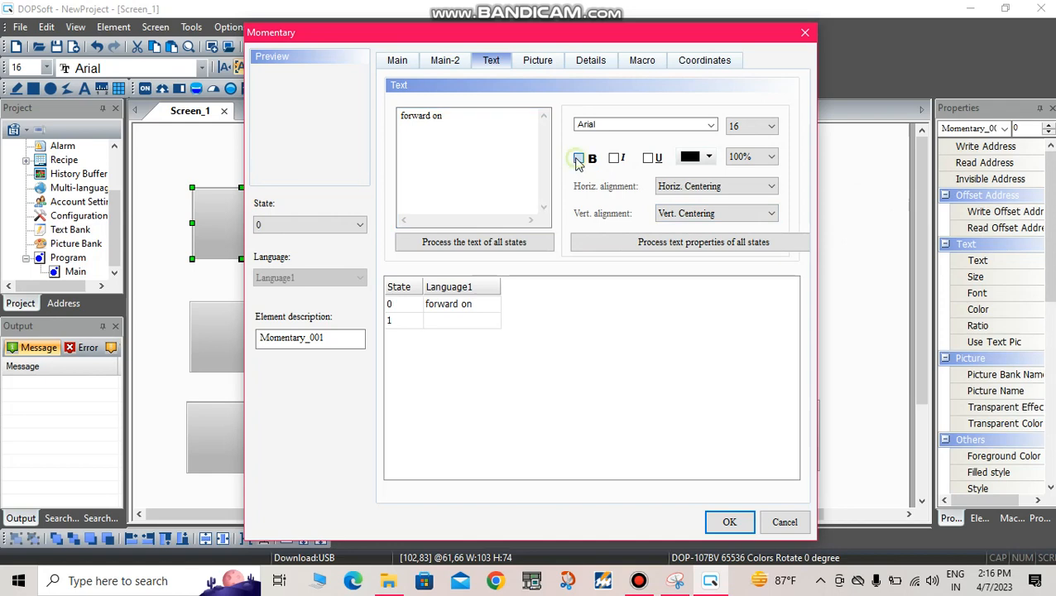
Step: Set the text color of the button's "forward on" label to the red basic color (255, 0, 0)
left_click(710, 158)
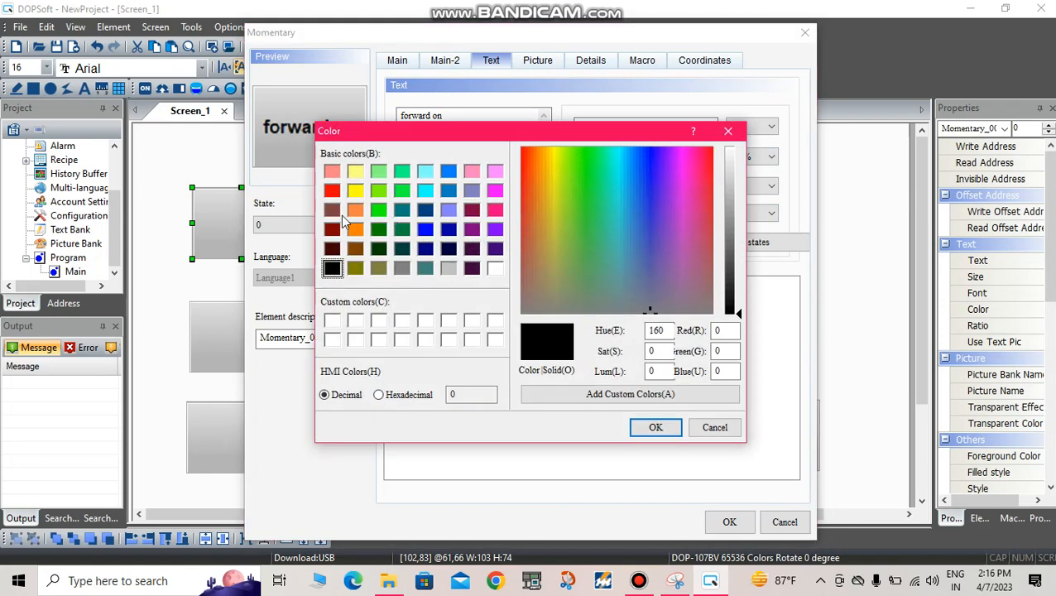
left_click(332, 190)
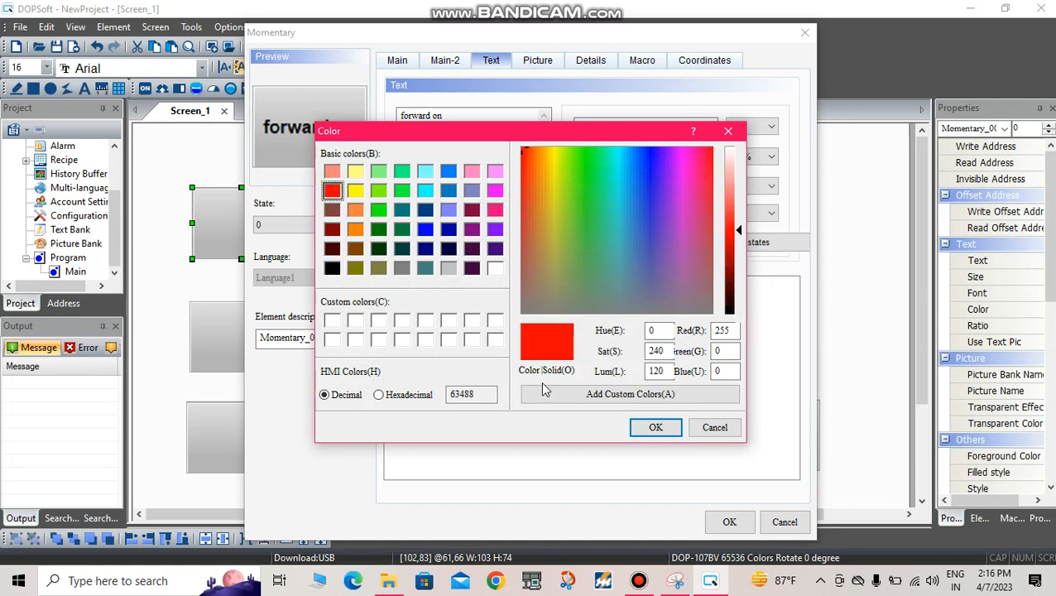
left_click(658, 427)
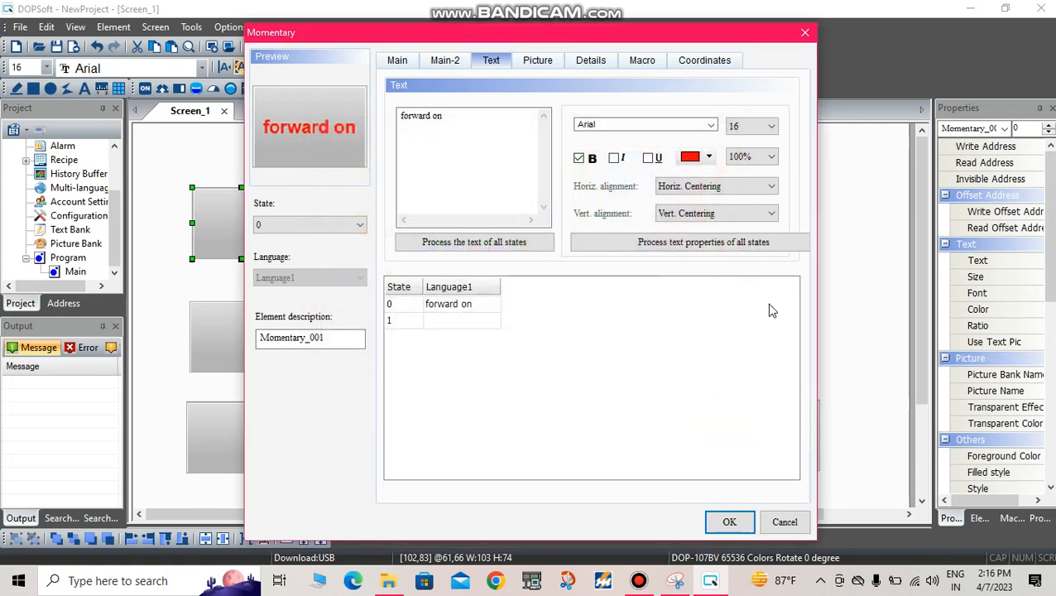
left_click(769, 157)
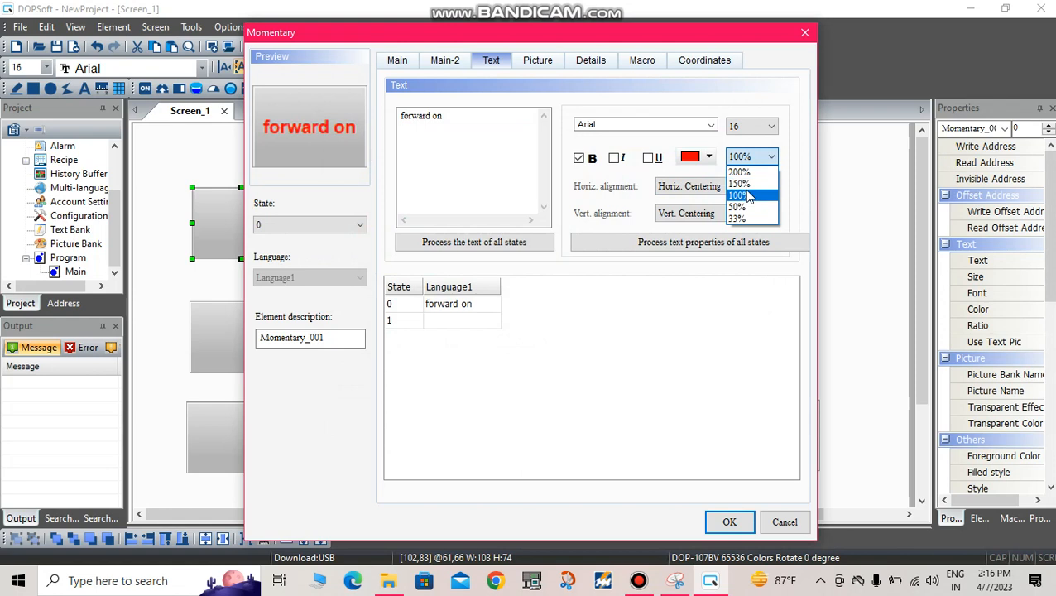
left_click(749, 184)
left_click(687, 186)
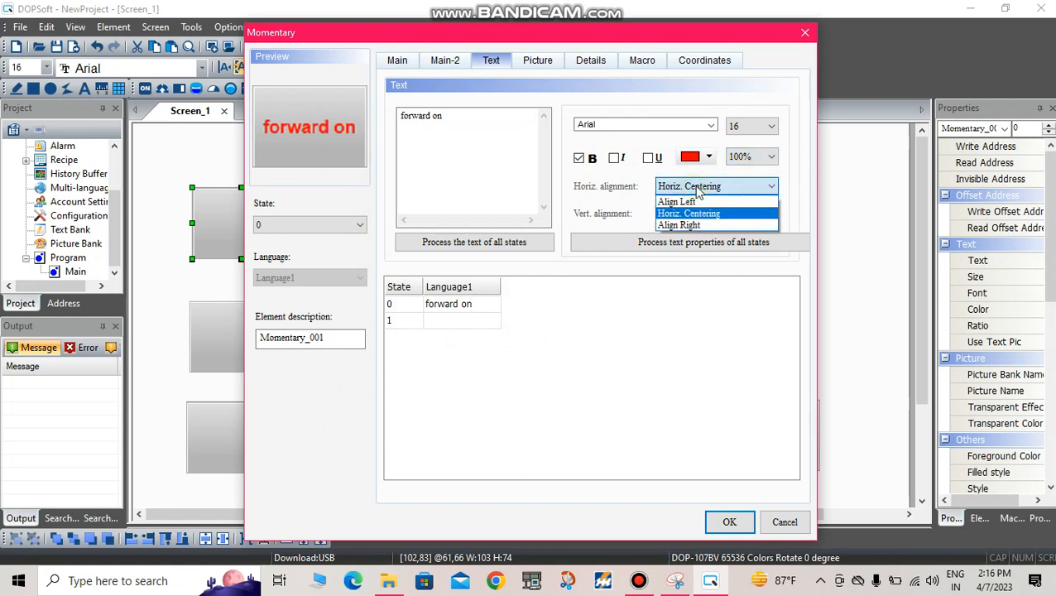
left_click(698, 211)
left_click(698, 217)
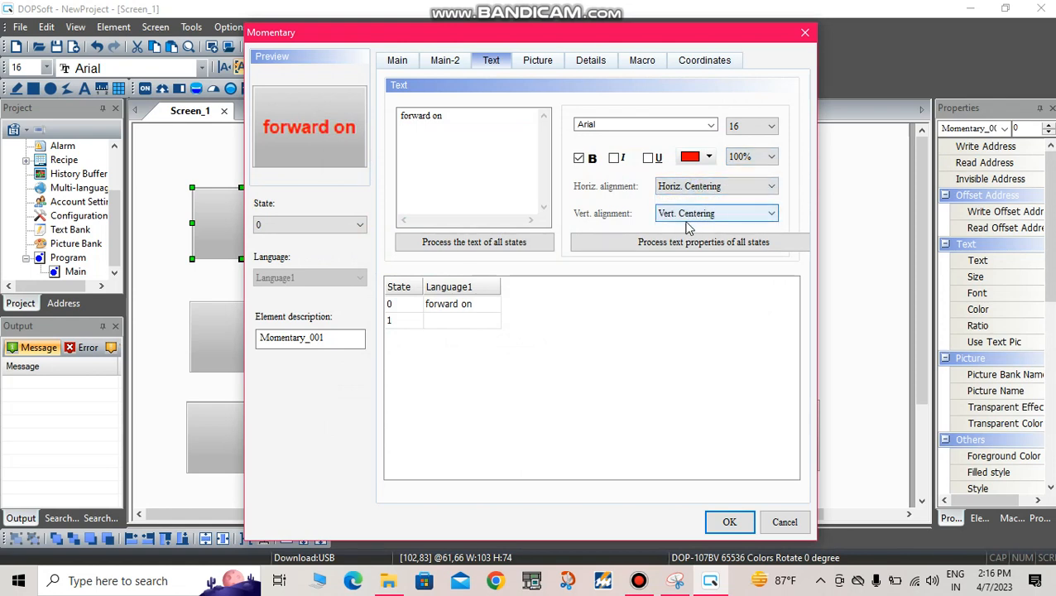
left_click(452, 203)
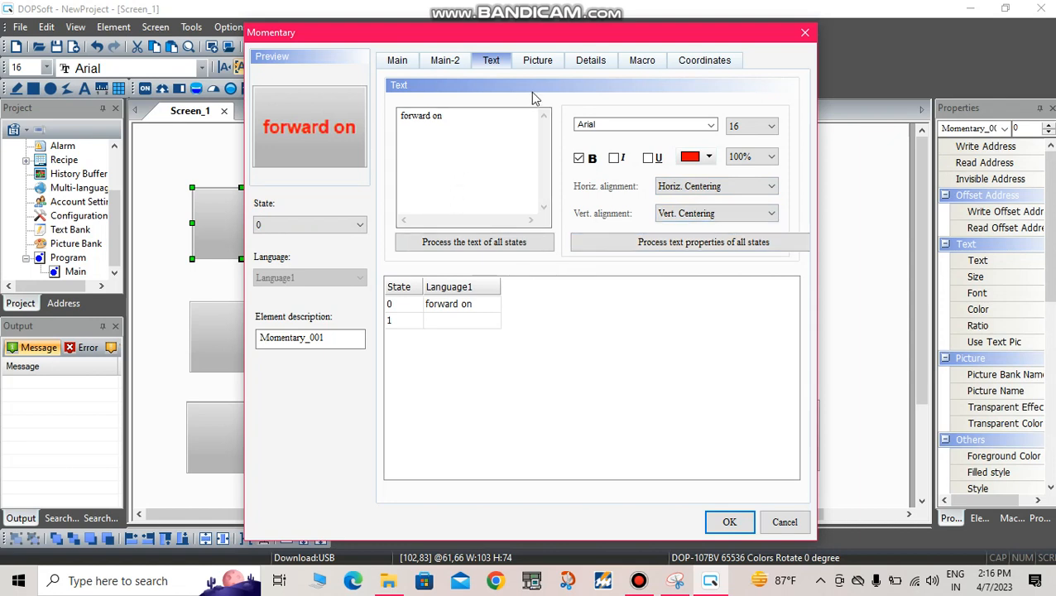
Step: Try italic formatting on the "forward on" label
left_click(614, 158)
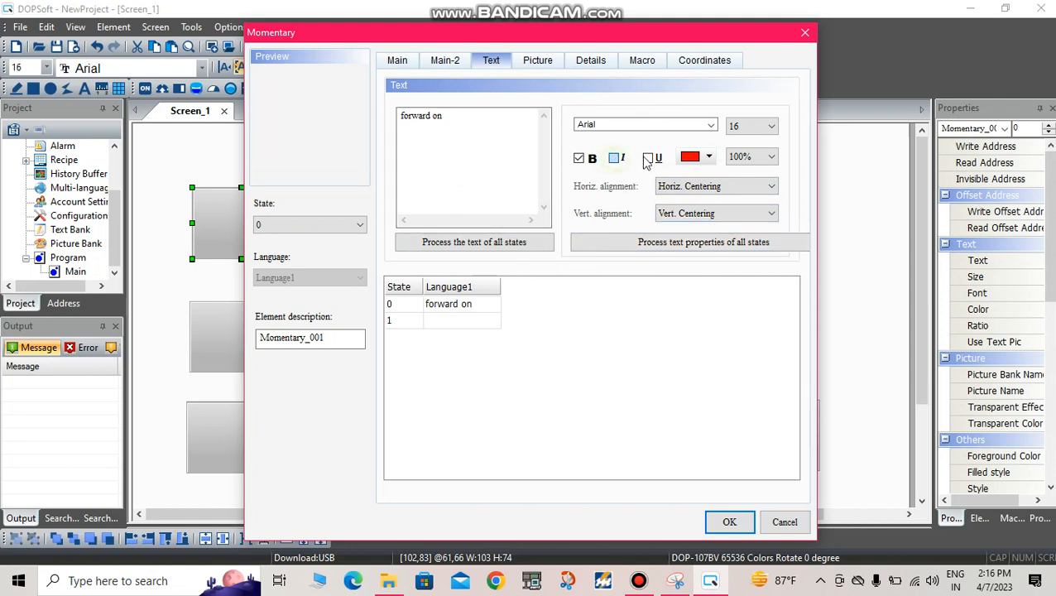
left_click(617, 166)
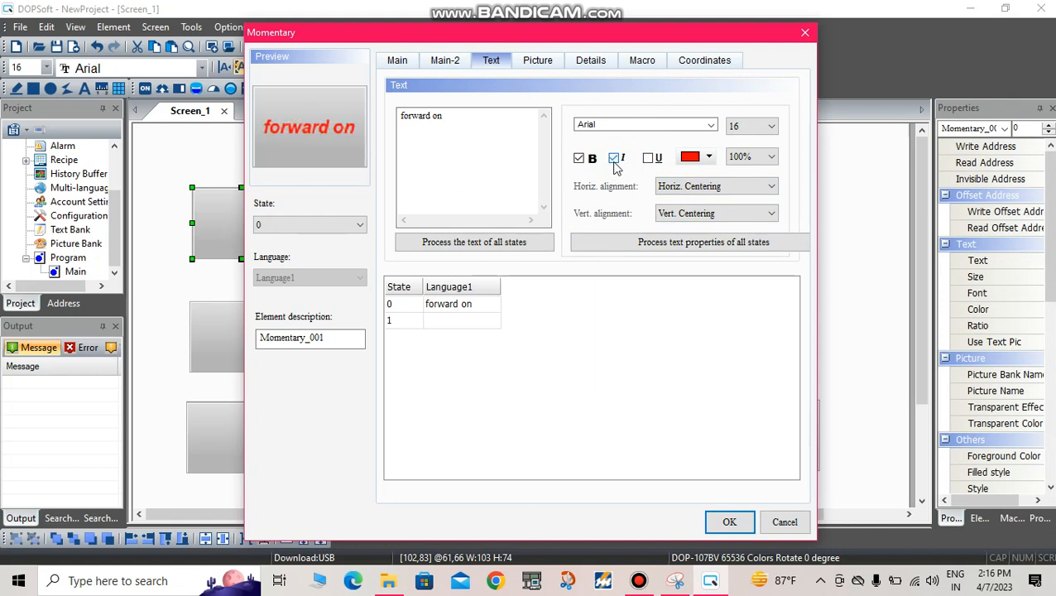
left_click(615, 164)
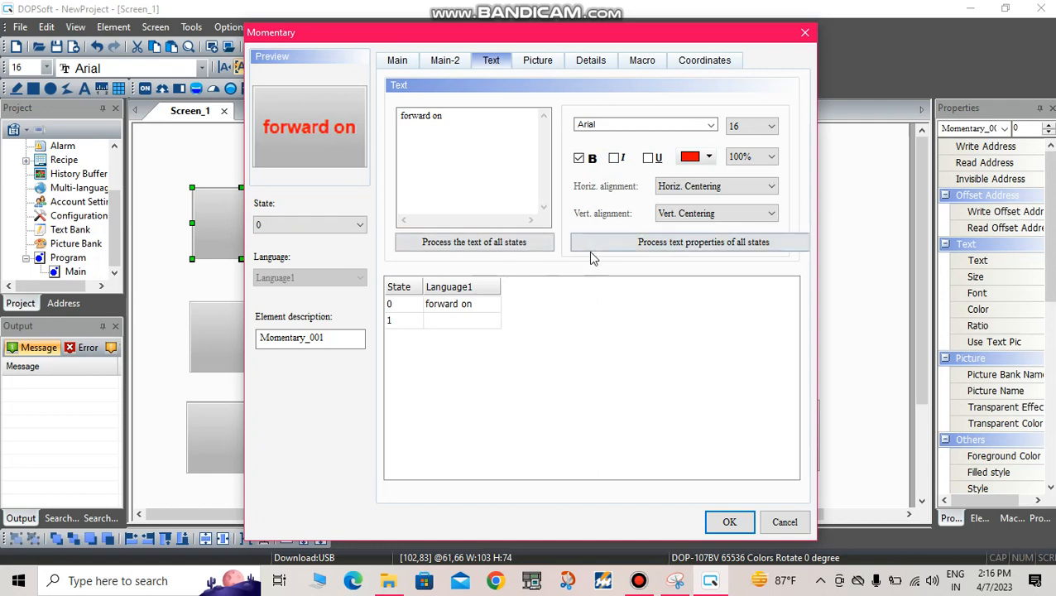
Step: Assign the light green rectangular picture BUTTON_33.bmp from the $3DButton.pib picture bank to state 0 of the momentary button
left_click(550, 66)
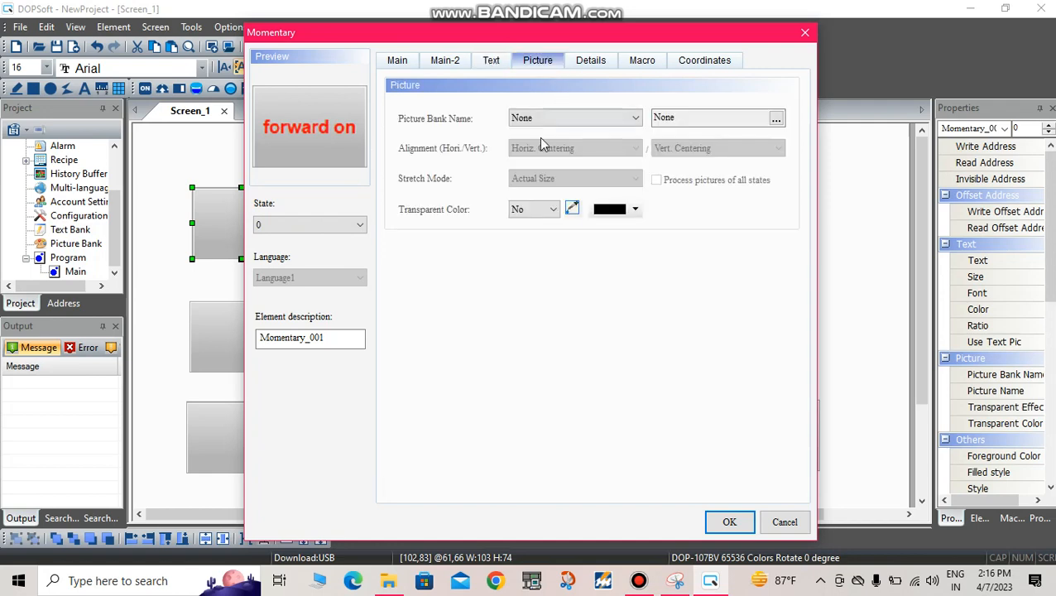
left_click(598, 117)
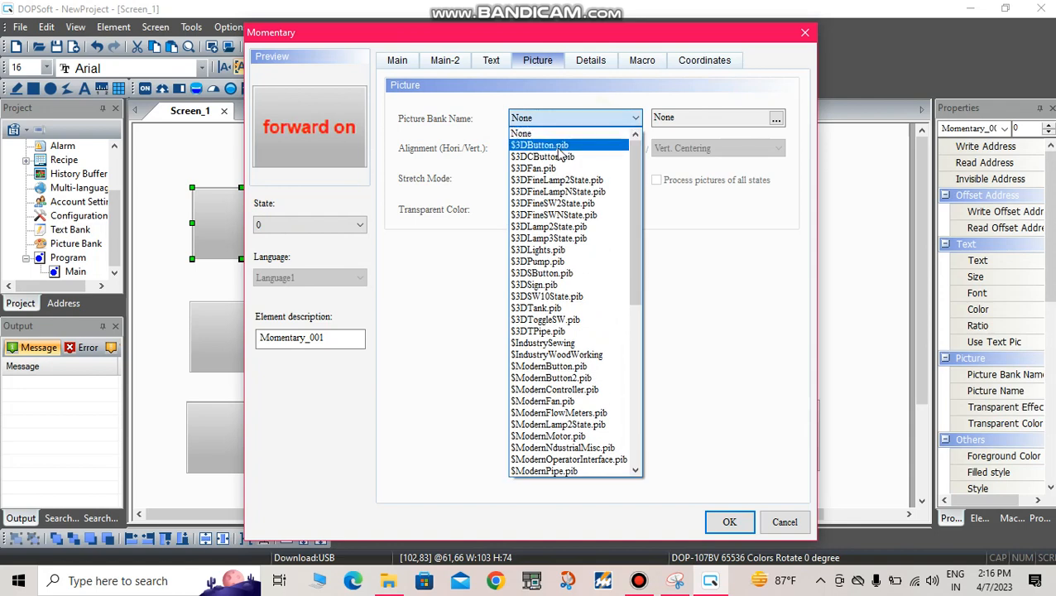
left_click(561, 150)
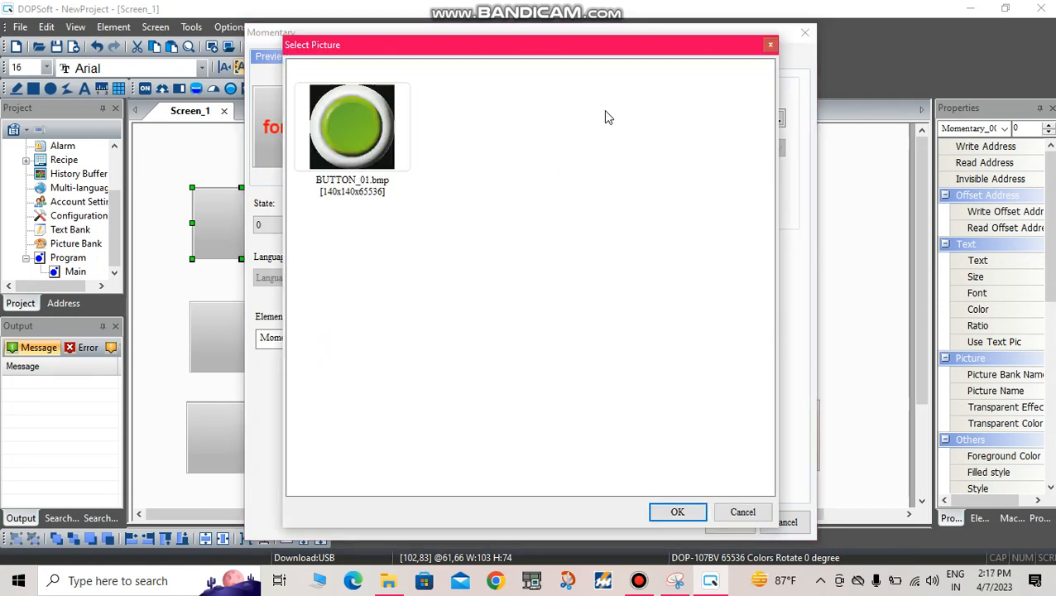
scroll(385, 347, "down", 5)
scroll(415, 346, "up", 3)
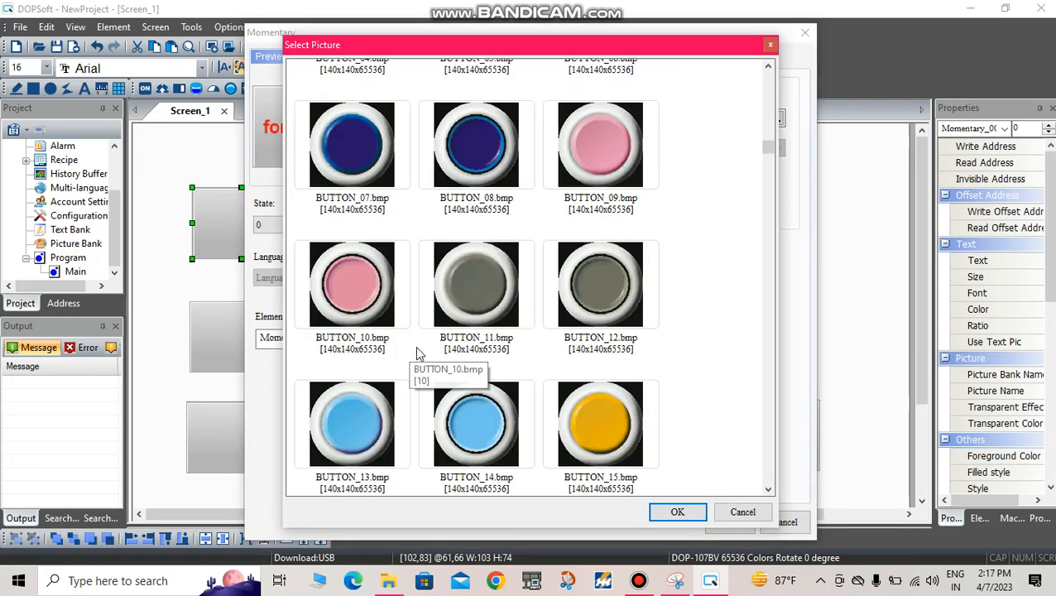
scroll(431, 327, "down", 10)
scroll(437, 327, "down", 5)
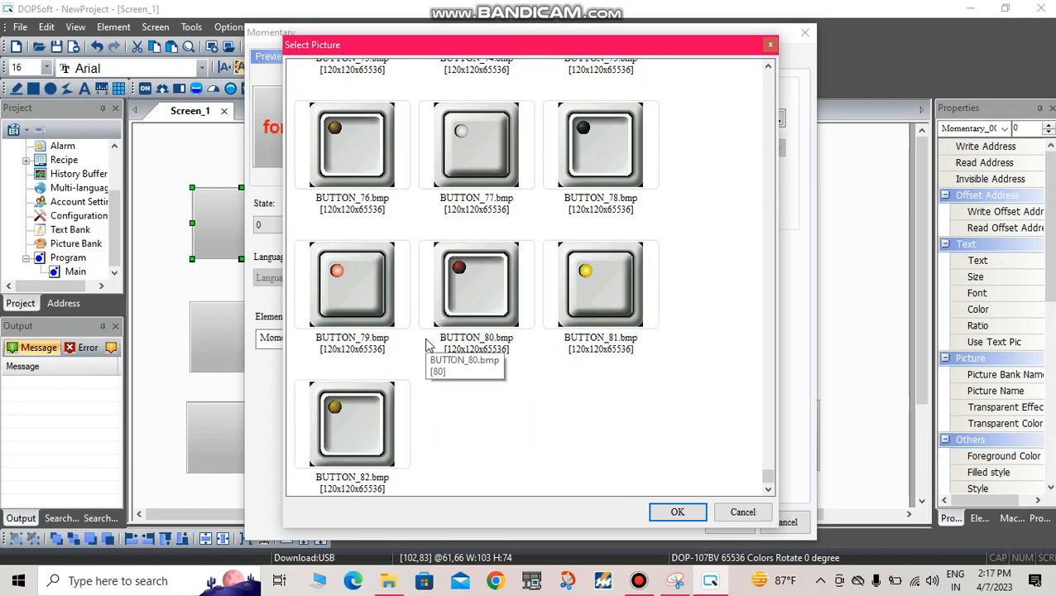
scroll(433, 348, "up", 15)
scroll(412, 234, "down", 6)
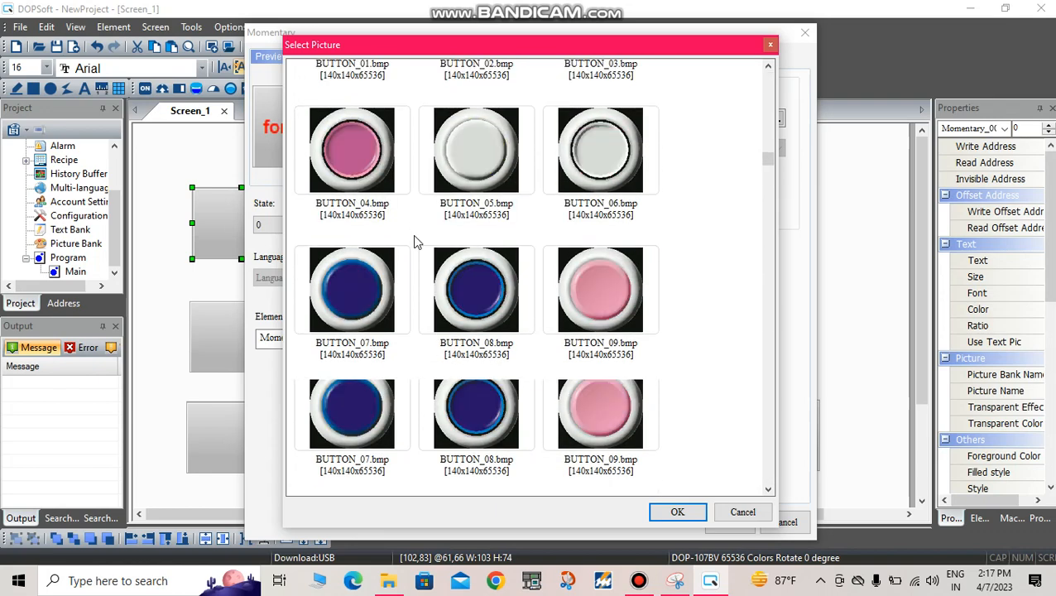
scroll(351, 132, "up", 3)
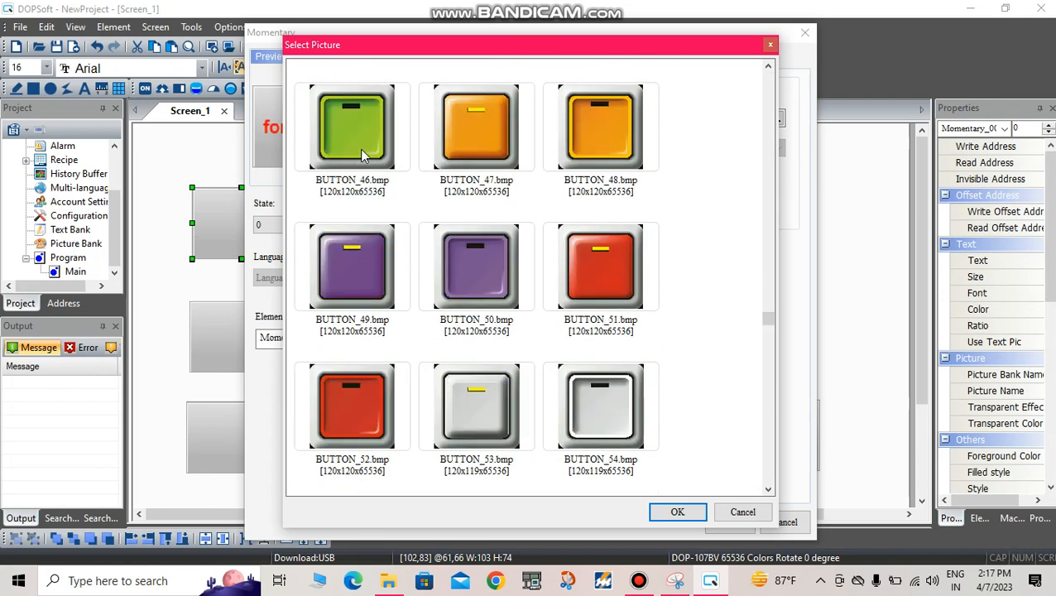
scroll(352, 289, "up", 3)
scroll(353, 290, "down", 1)
scroll(356, 267, "up", 3)
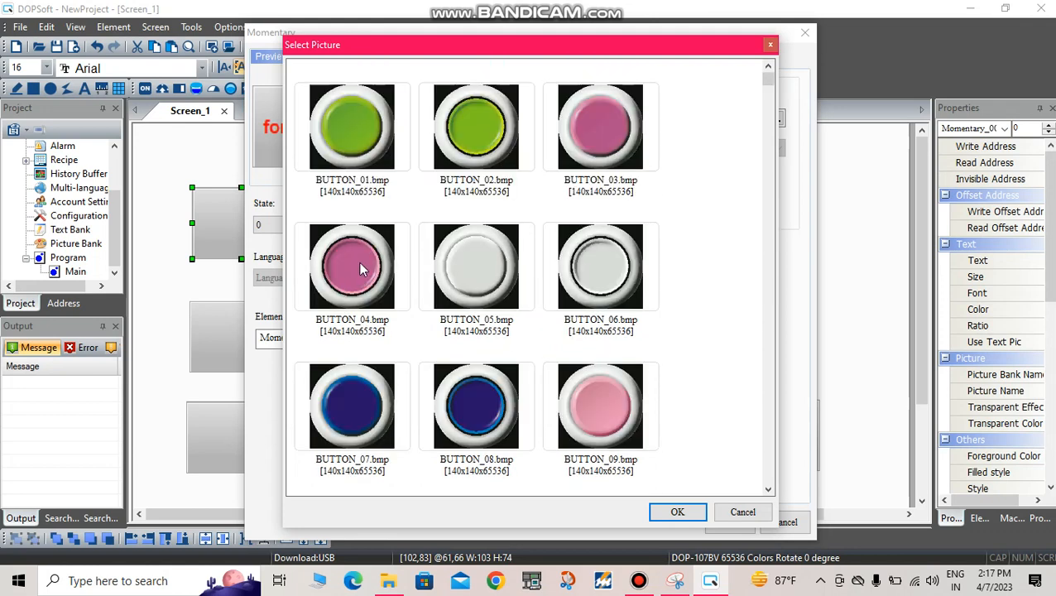
scroll(362, 273, "down", 2)
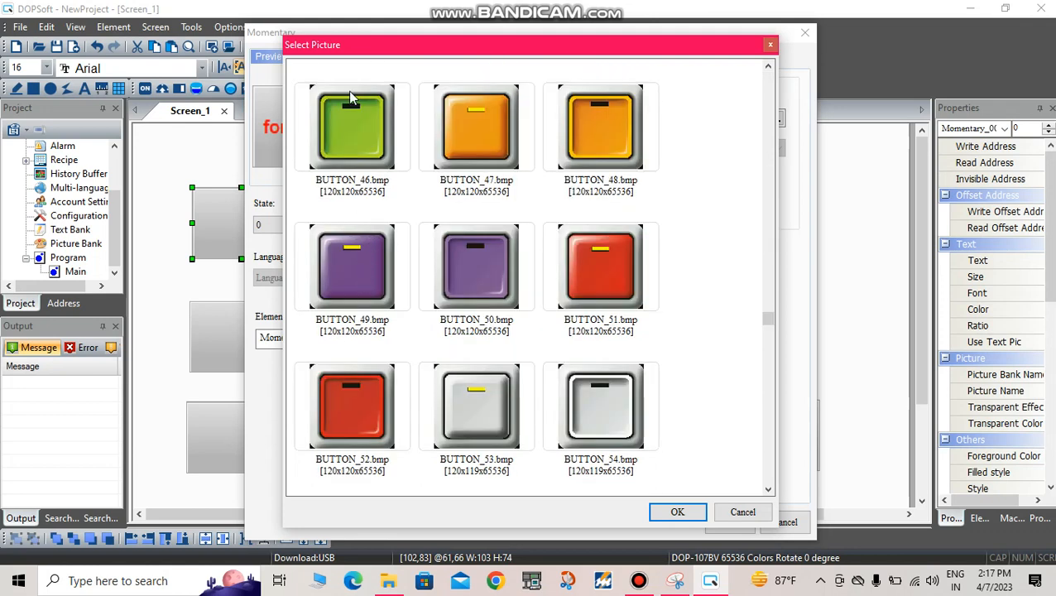
scroll(358, 133, "up", 5)
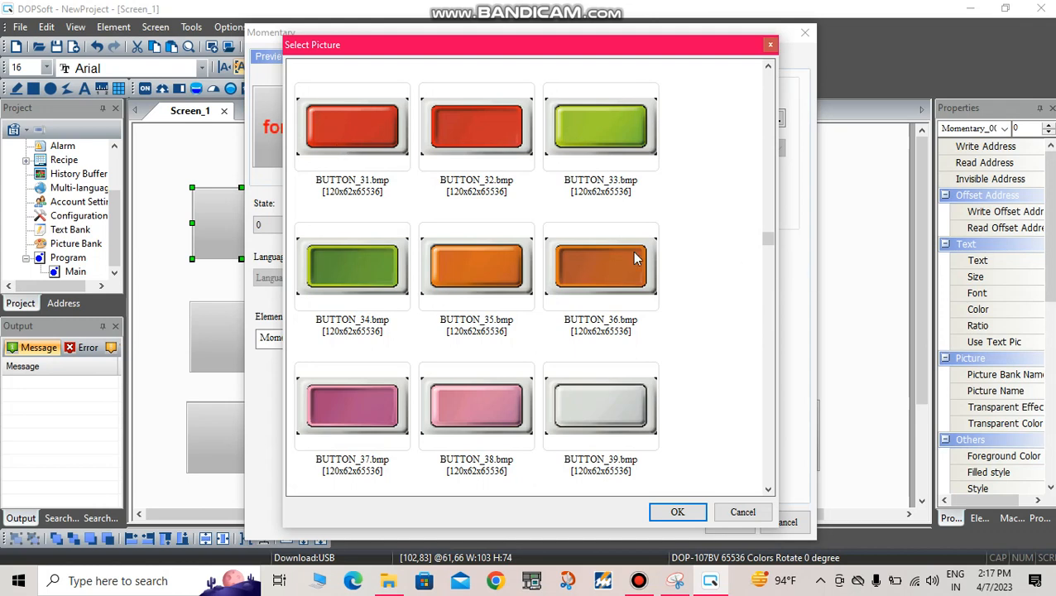
scroll(574, 153, "up", 5)
scroll(513, 294, "down", 5)
left_click(582, 137)
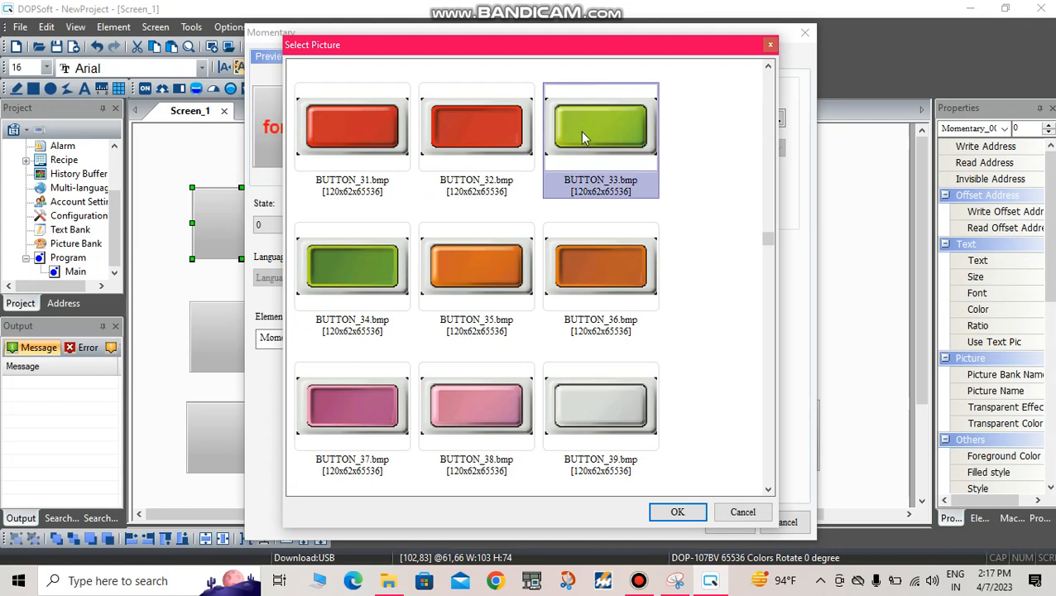
left_click(676, 512)
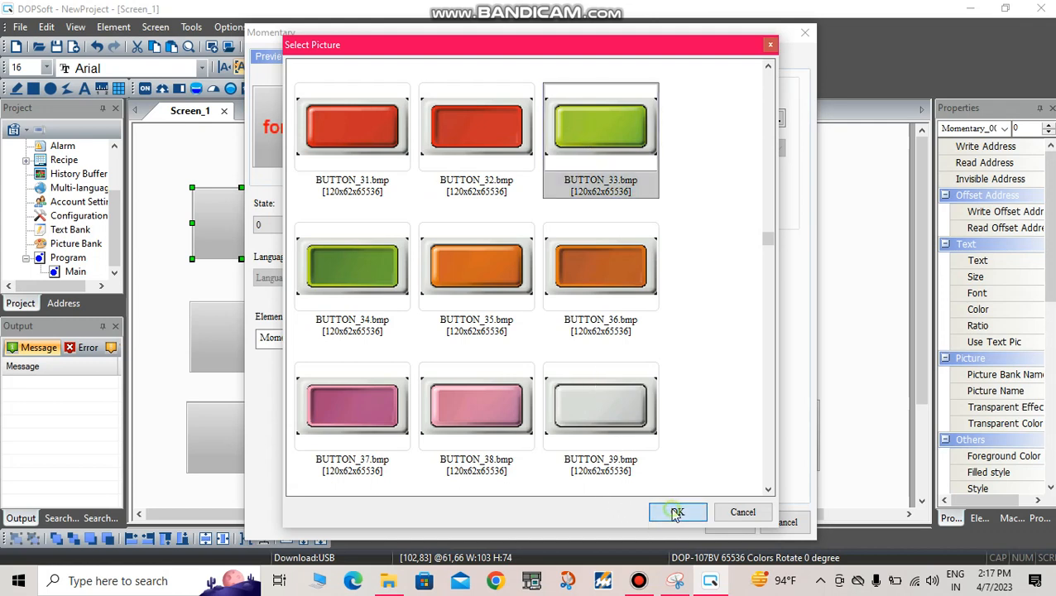
Step: Set the stretch mode of the state 0 picture to Stretch All
left_click(534, 179)
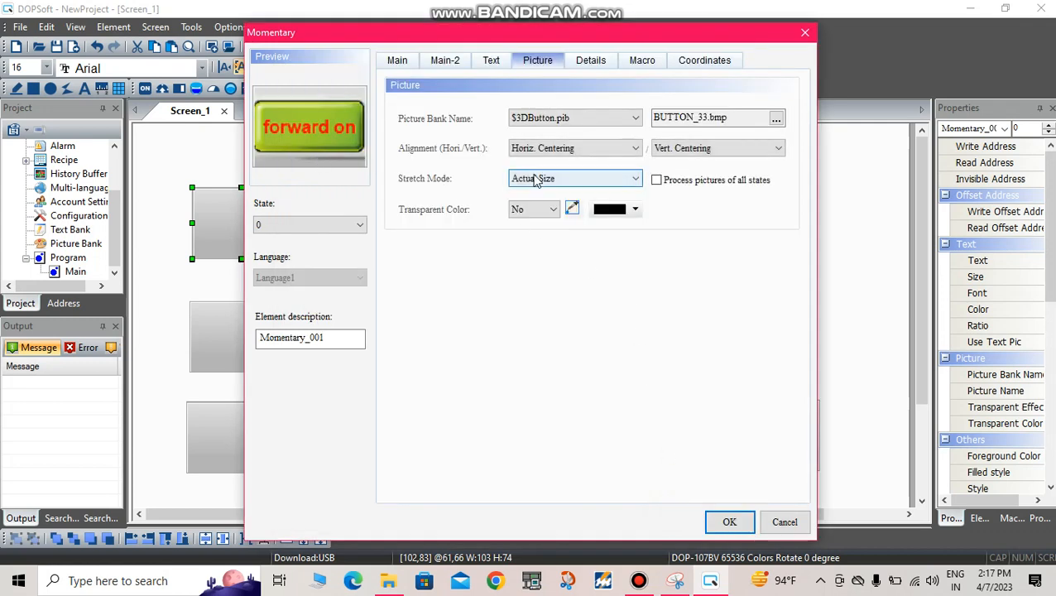
left_click(532, 190)
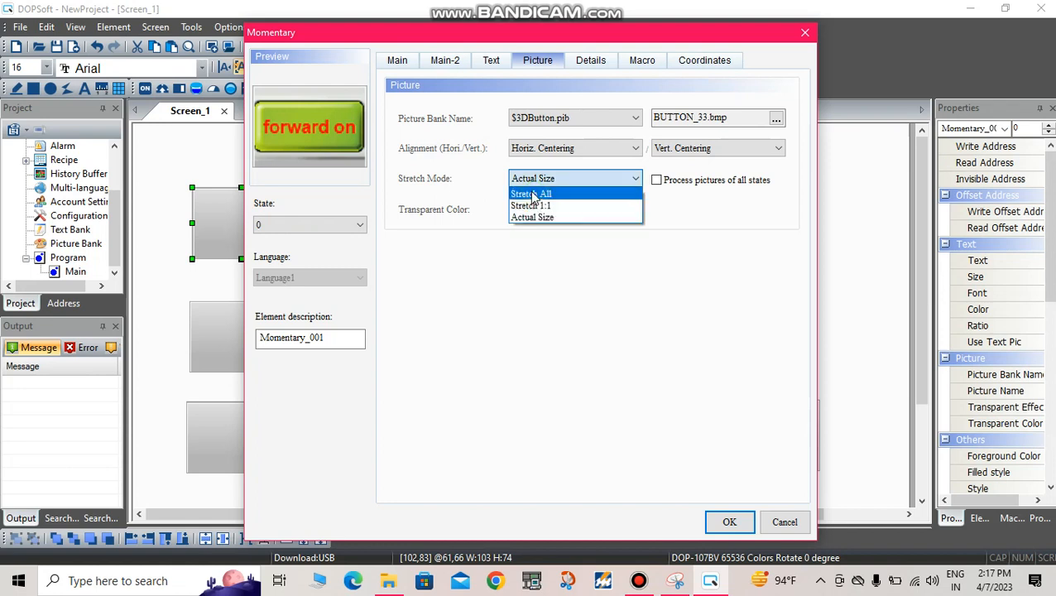
left_click(534, 194)
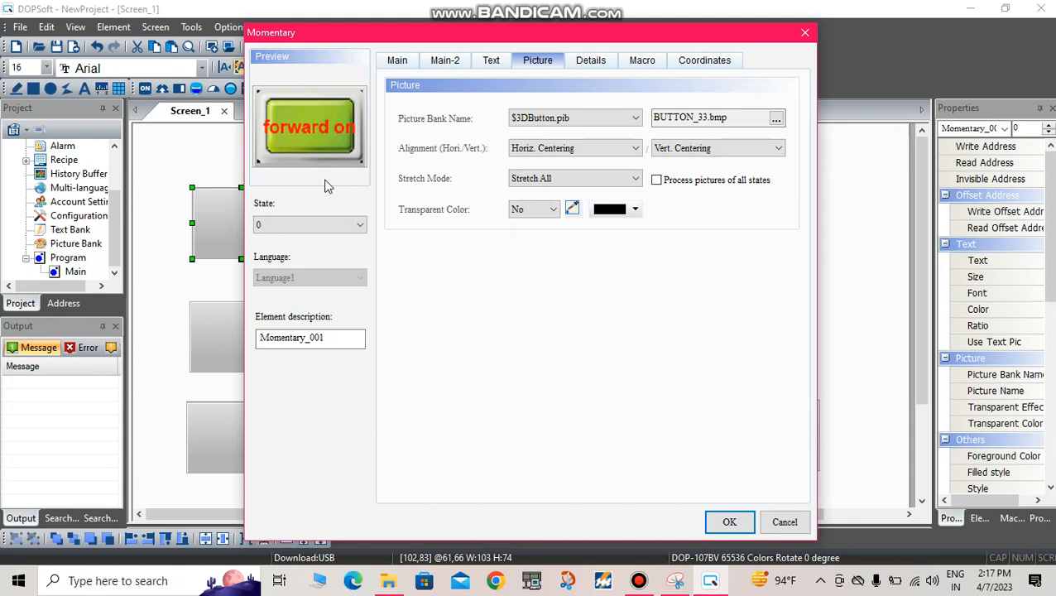
Step: Assign the dark green picture BUTTON_34.bmp from the $3DButton.pib picture bank to state 1 of the momentary button
left_click(328, 225)
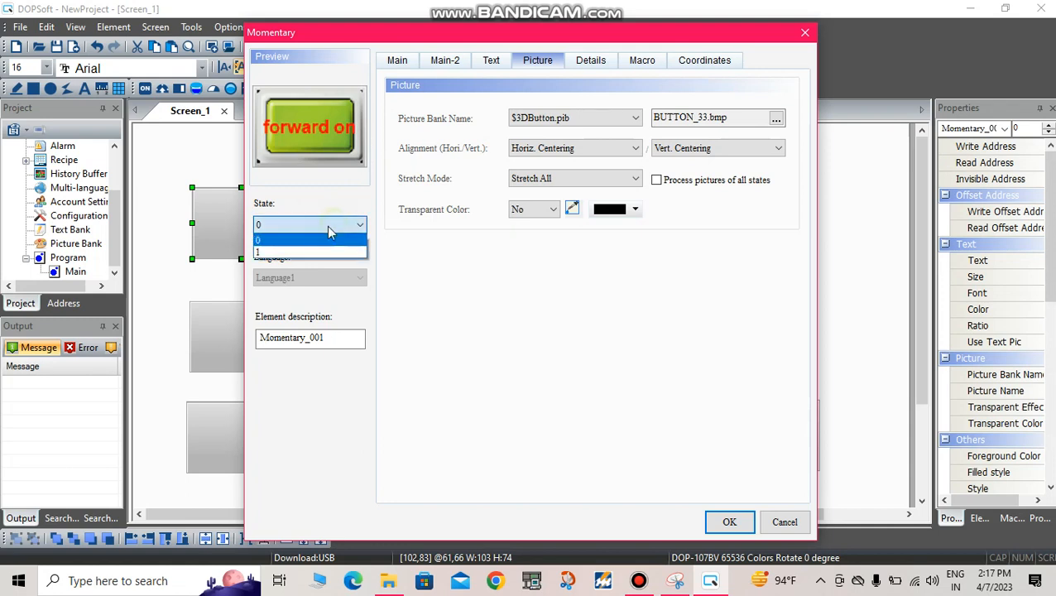
left_click(290, 251)
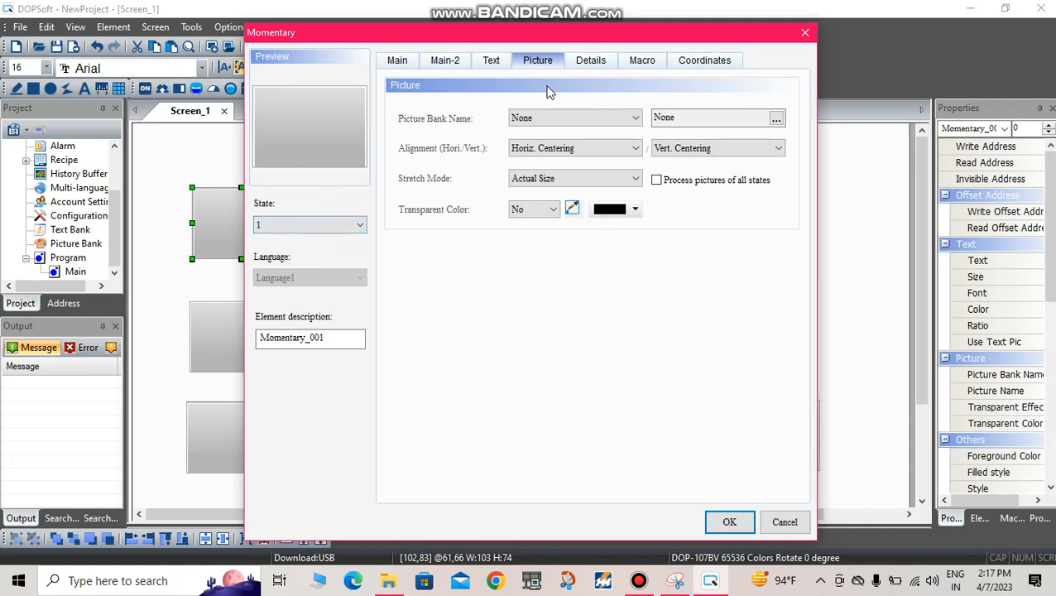
left_click(570, 120)
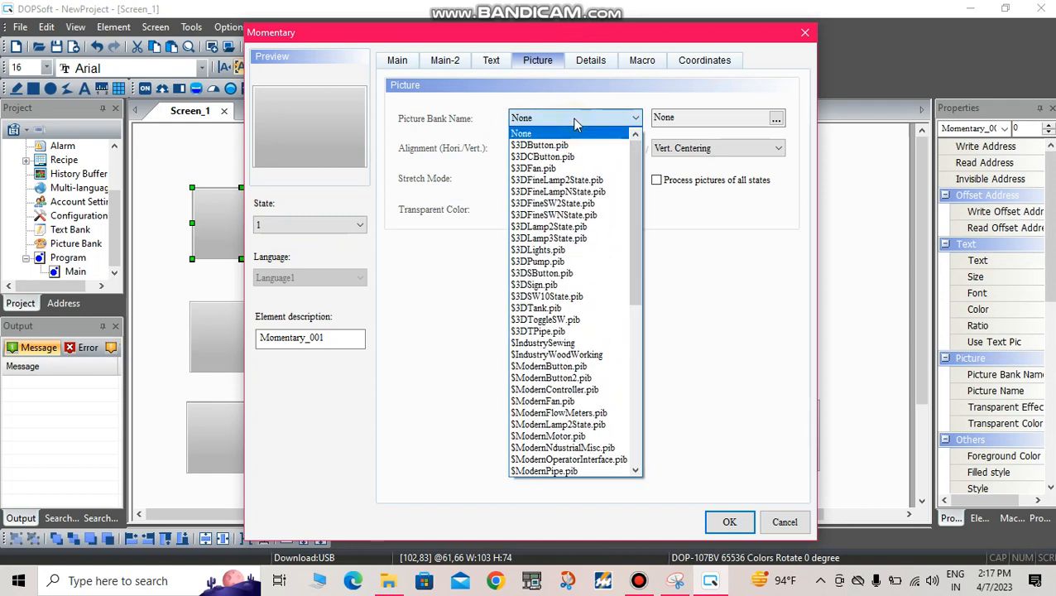
left_click(562, 145)
scroll(502, 207, "down", 10)
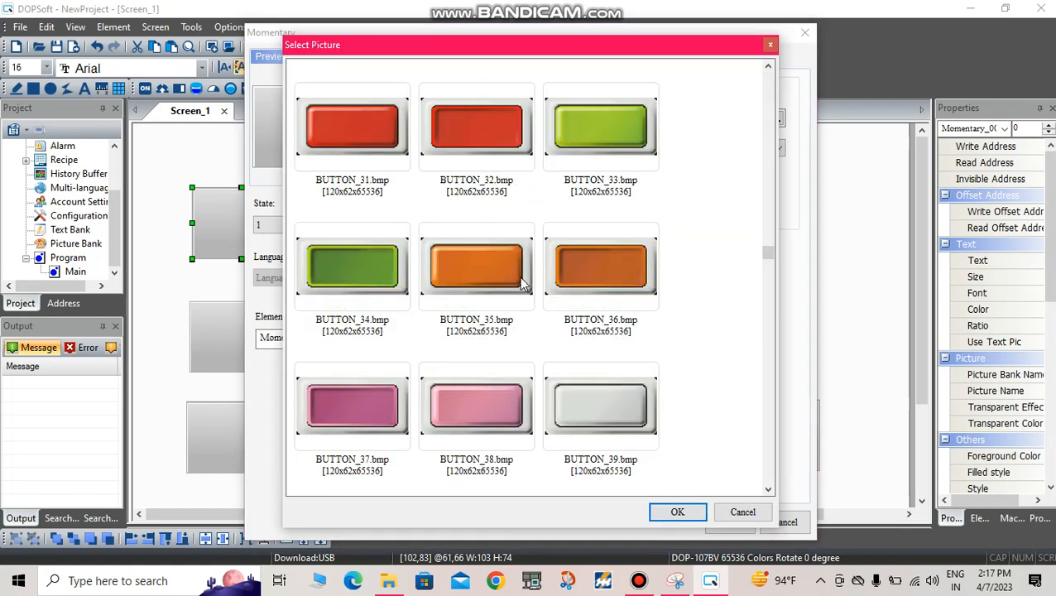
left_click(346, 267)
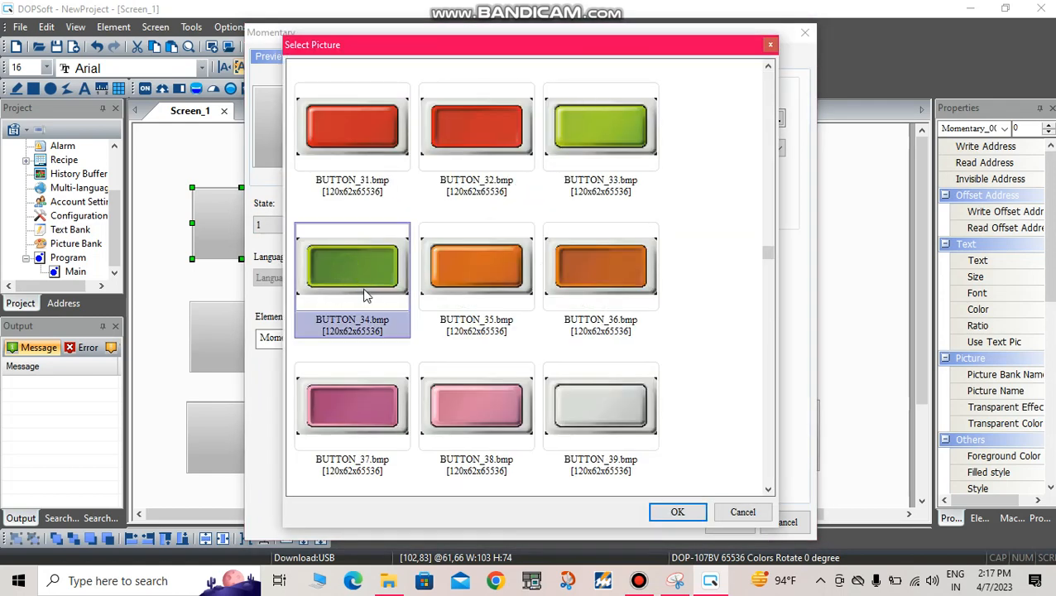
left_click(689, 513)
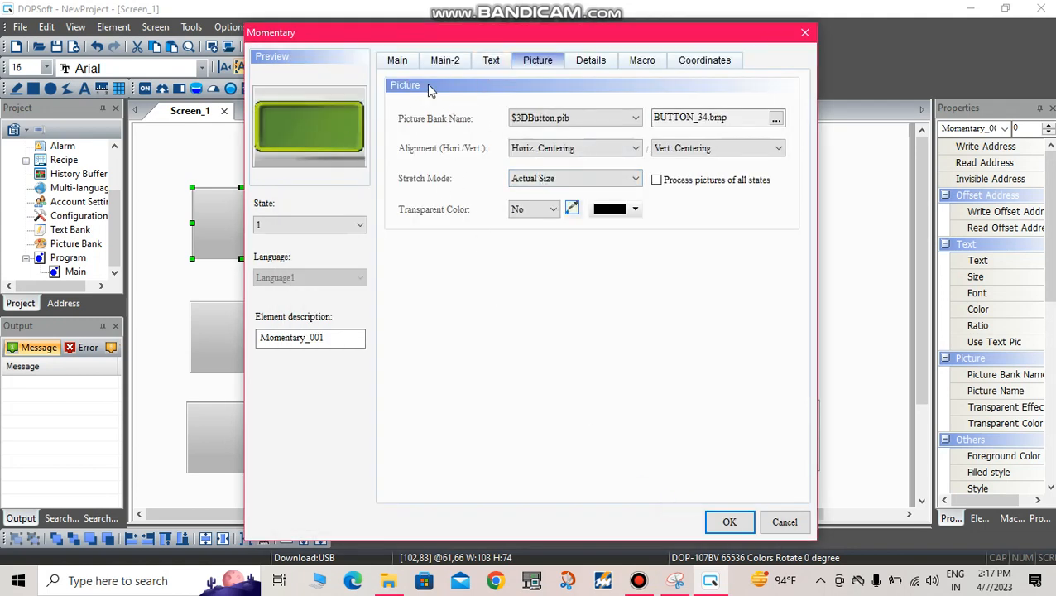
Step: Set the stretch mode of the state 1 picture to Stretch All and apply the button's settings
left_click(553, 177)
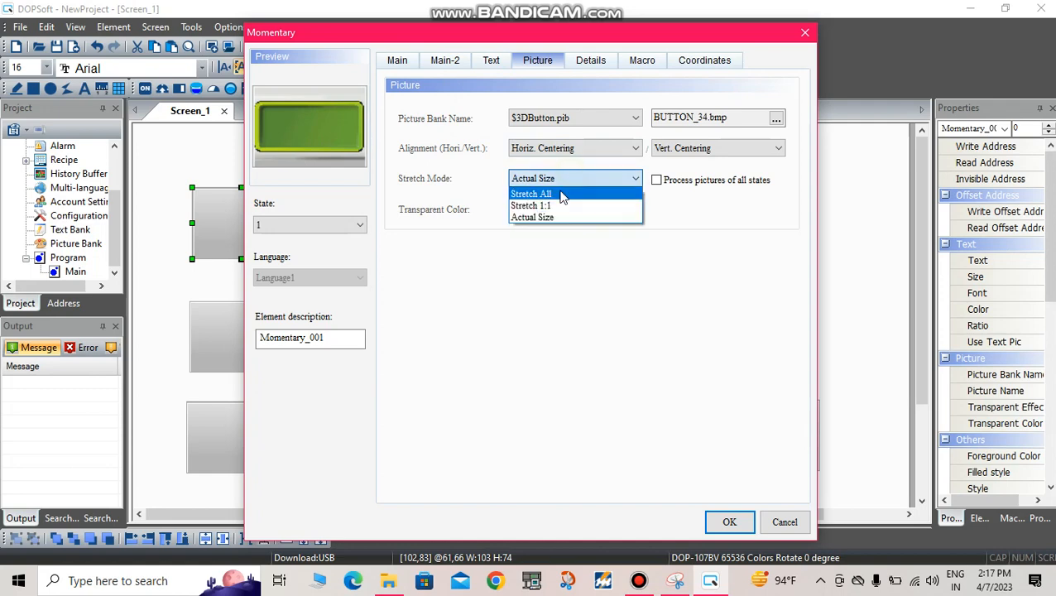
left_click(559, 189)
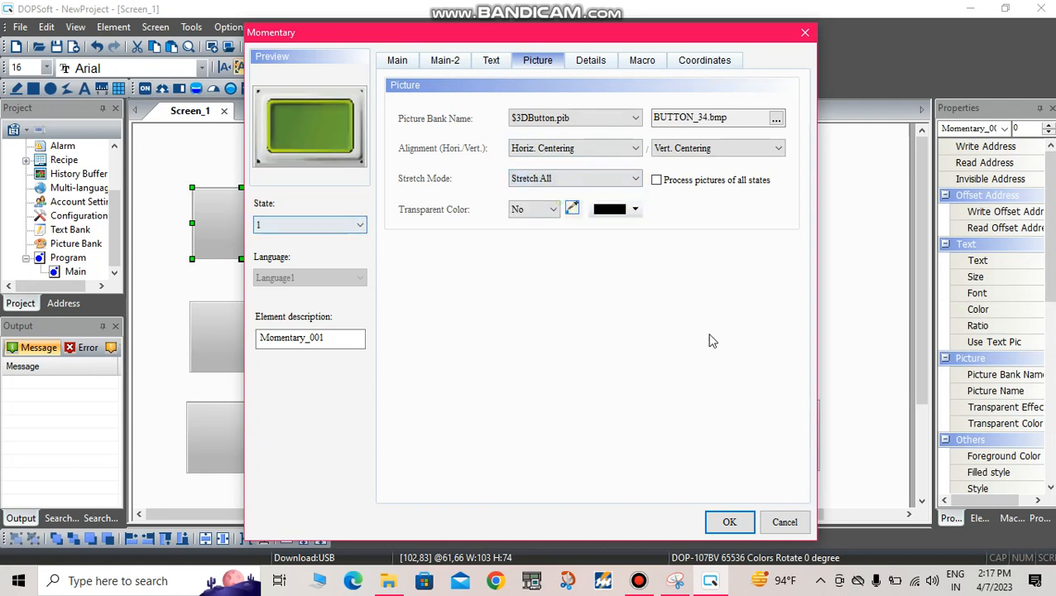
left_click(722, 521)
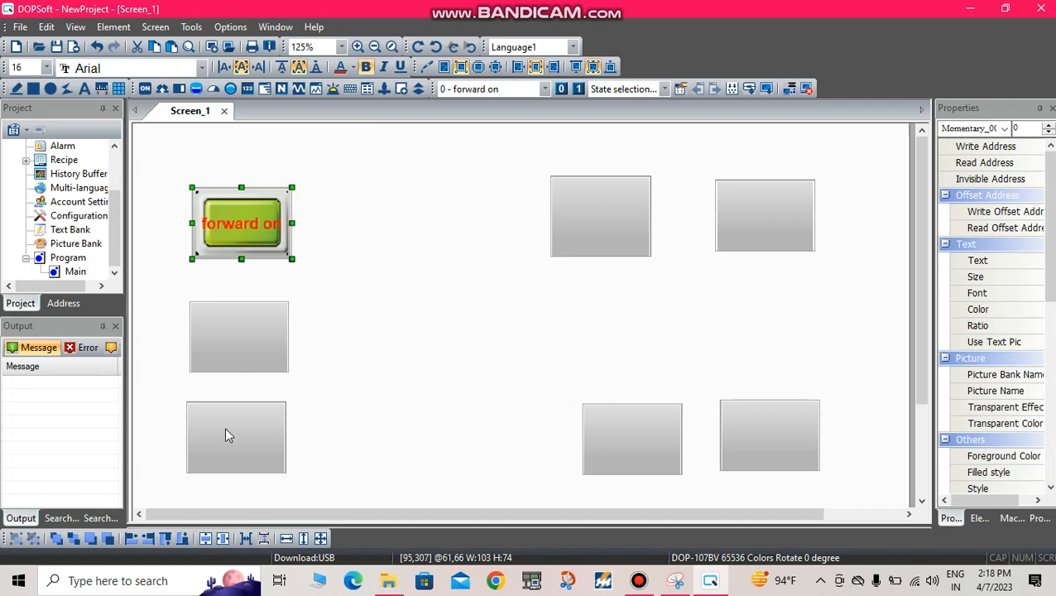
Step: Set the write address of the blank momentary button directly below the forward on button to M1 on Link1
double_click(242, 337)
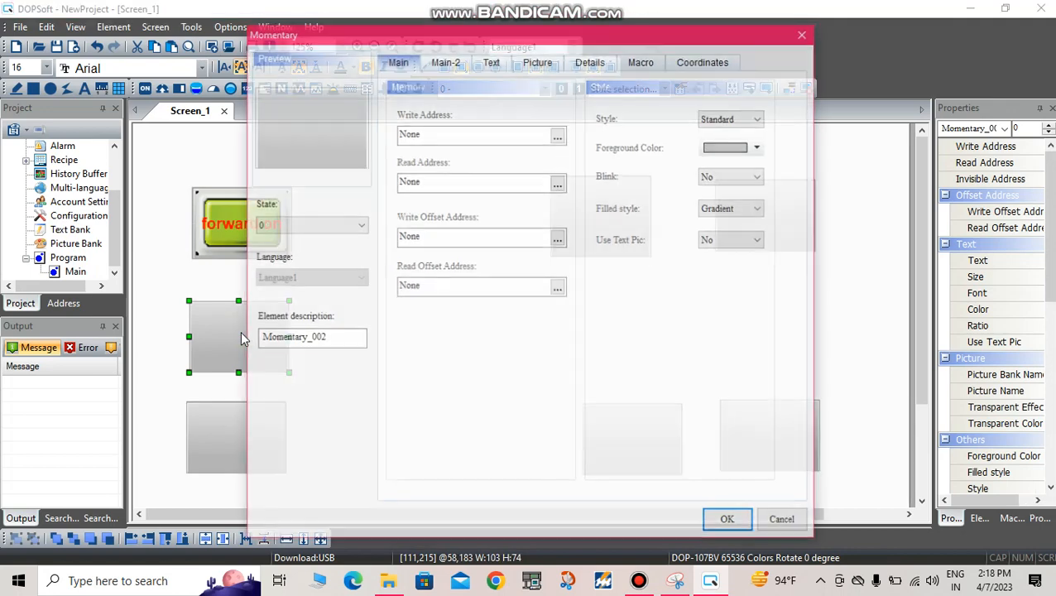
left_click(558, 134)
left_click(566, 194)
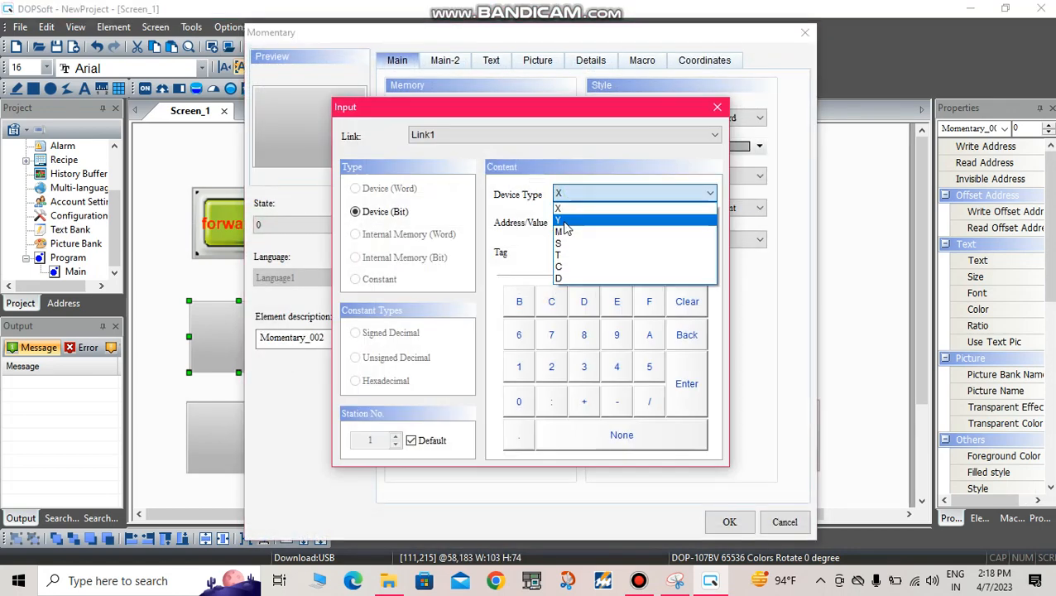
left_click(560, 229)
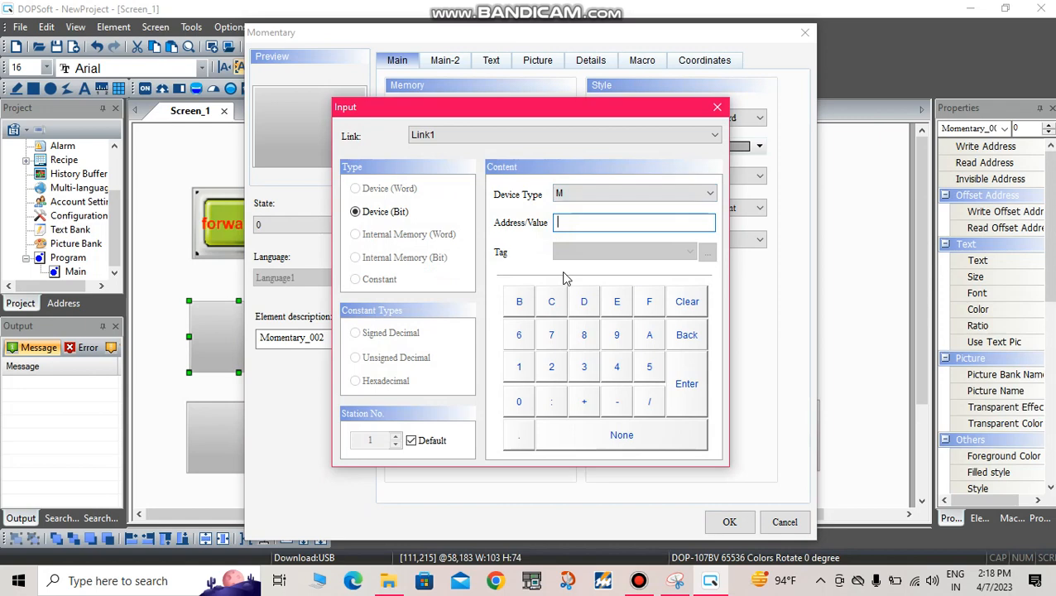
left_click(520, 401)
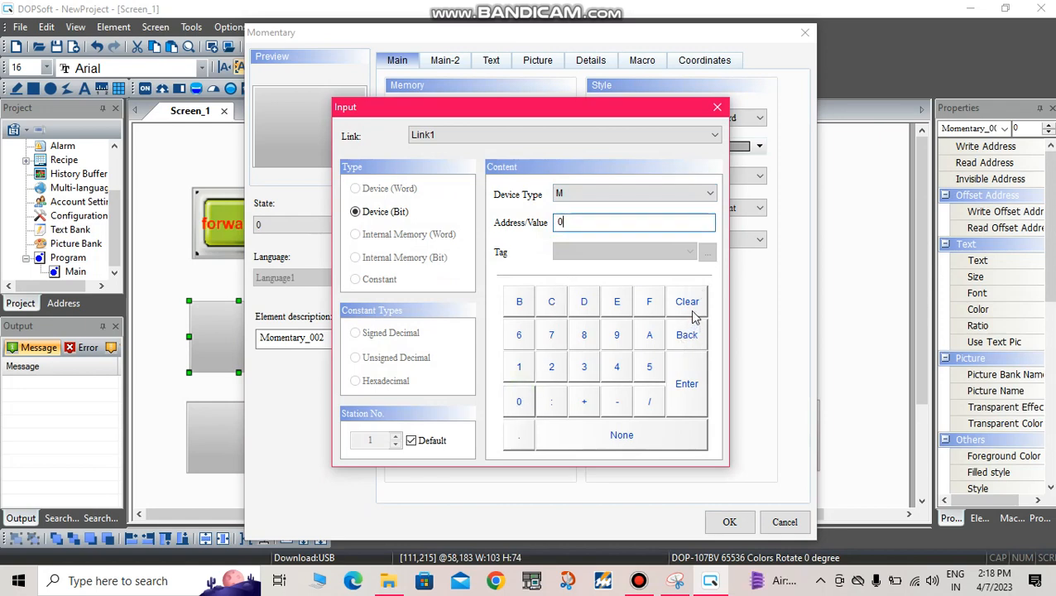
left_click(686, 349)
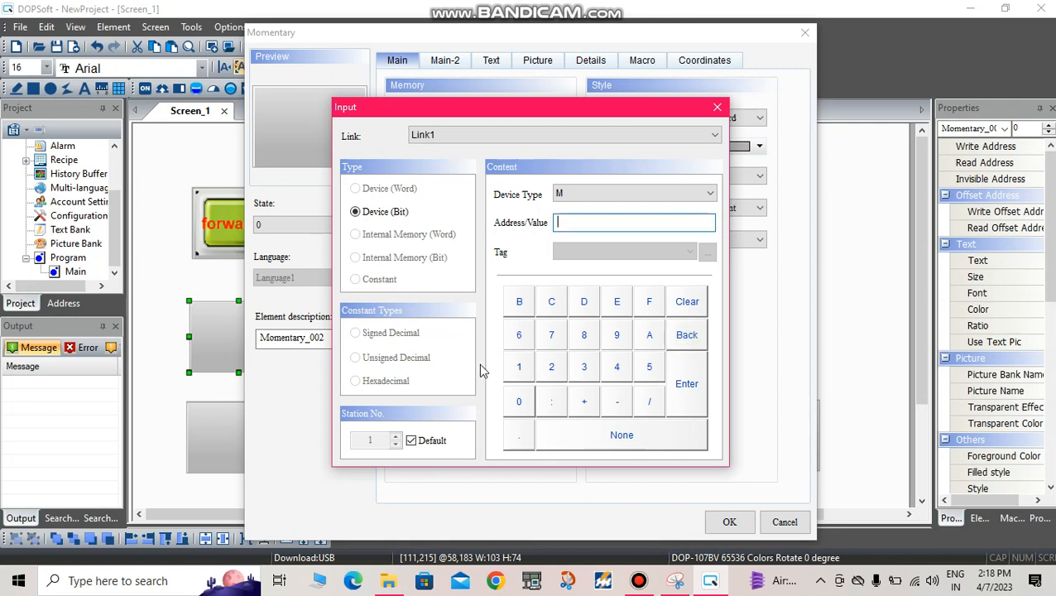
left_click(530, 367)
left_click(687, 384)
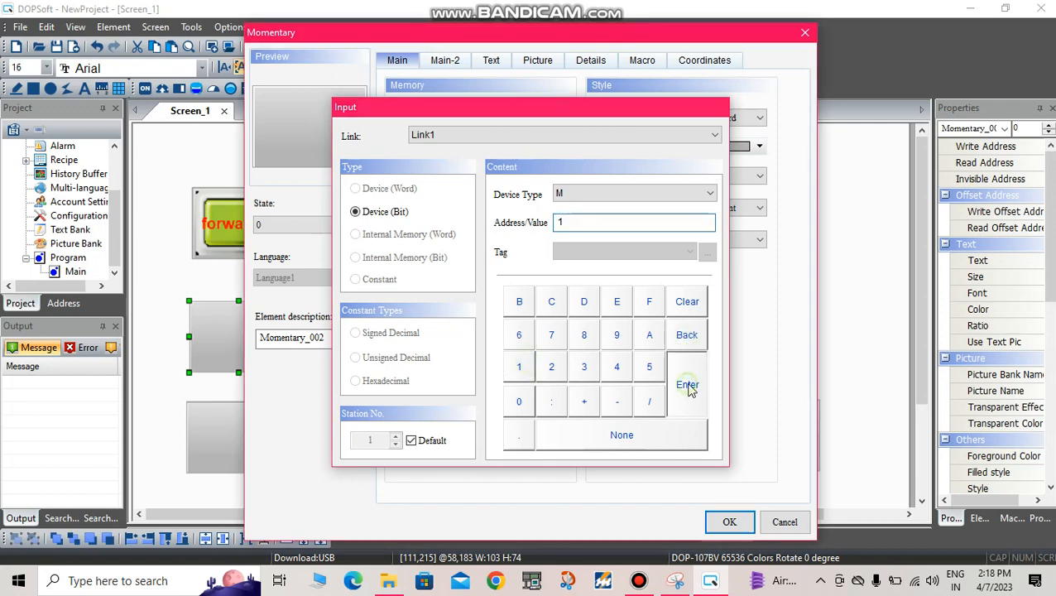
Step: Enter "off switch" as the state 0 text of the momentary button
left_click(491, 61)
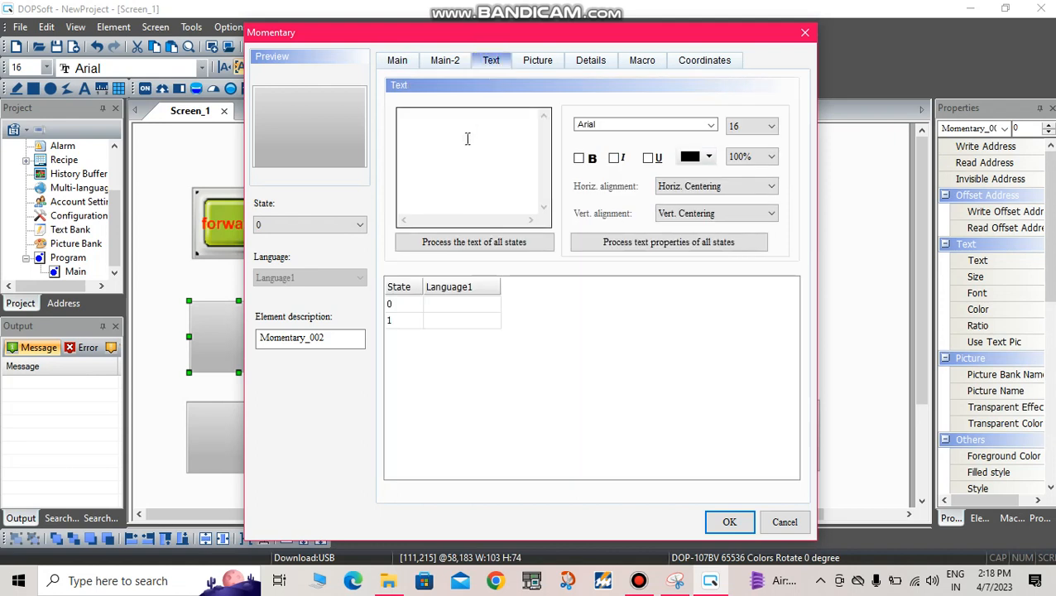
left_click(462, 149)
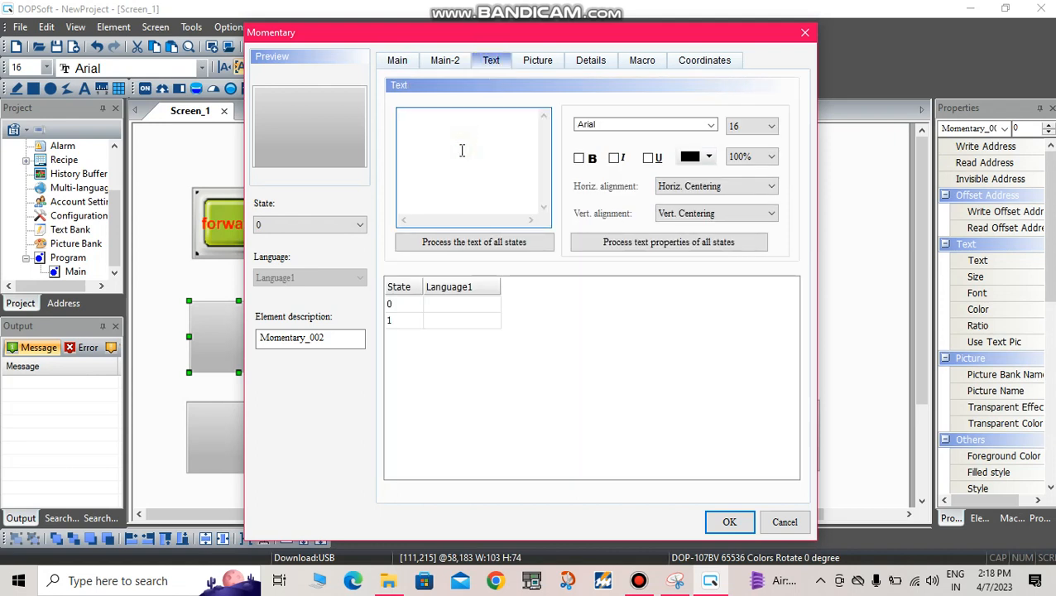
type("offv")
key("BackSpace")
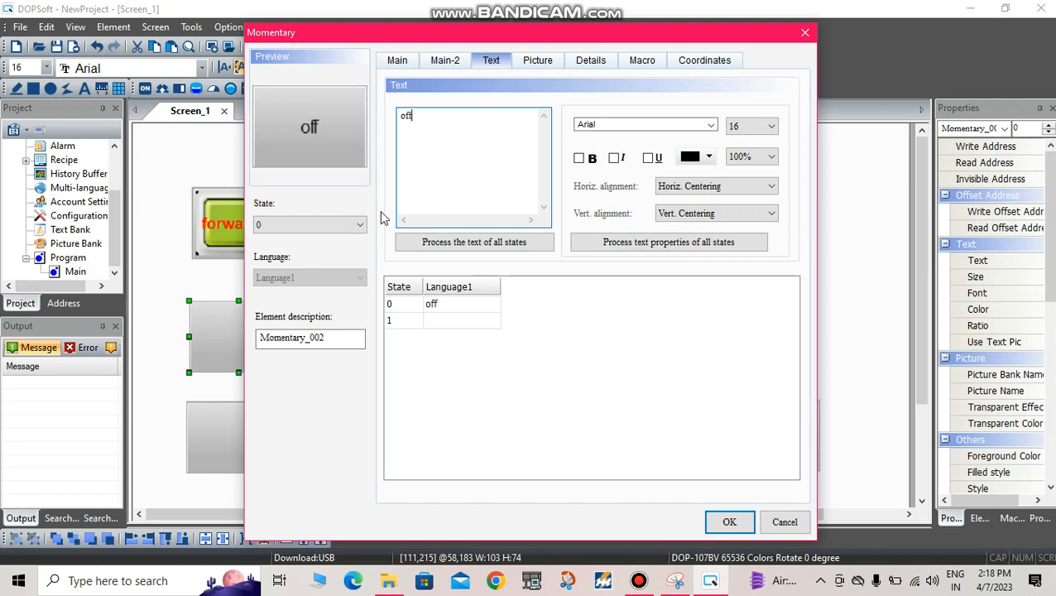
type("switc")
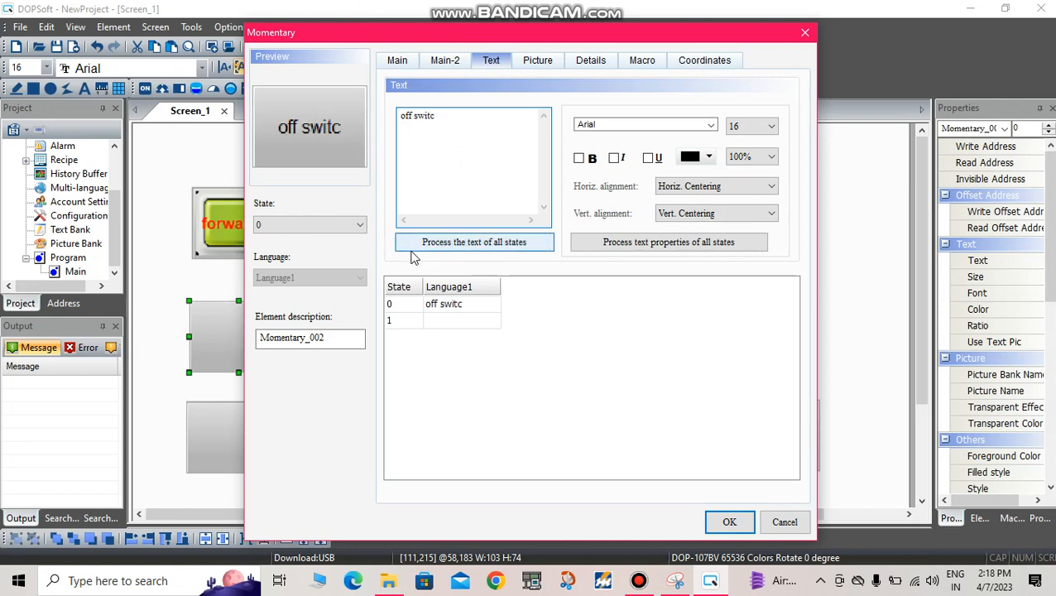
type("h")
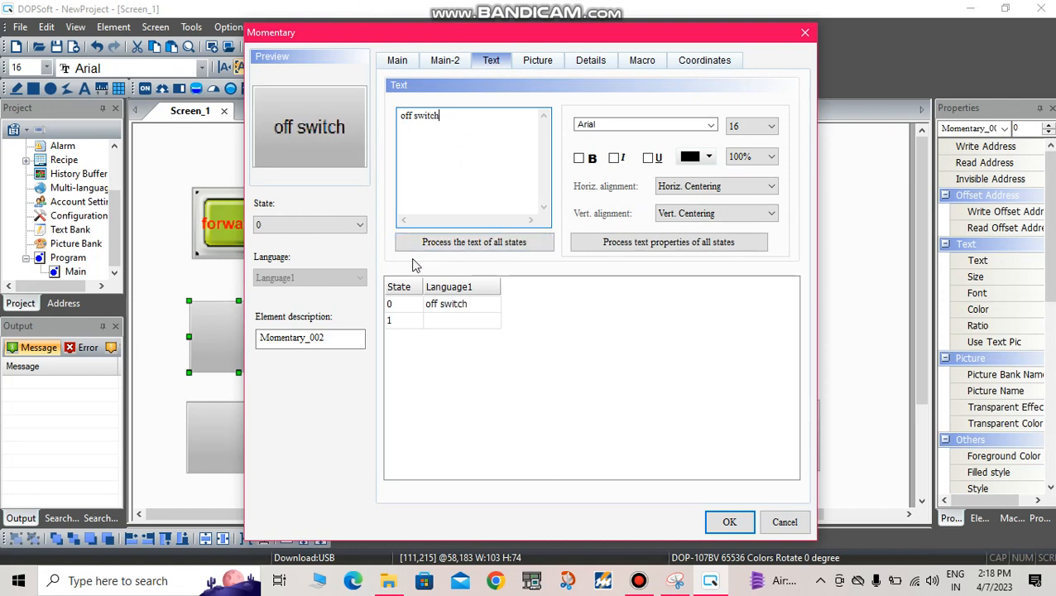
Step: Make the off switch text bold and colour it pink (red 255, green 0, blue 128)
left_click(579, 158)
left_click(695, 157)
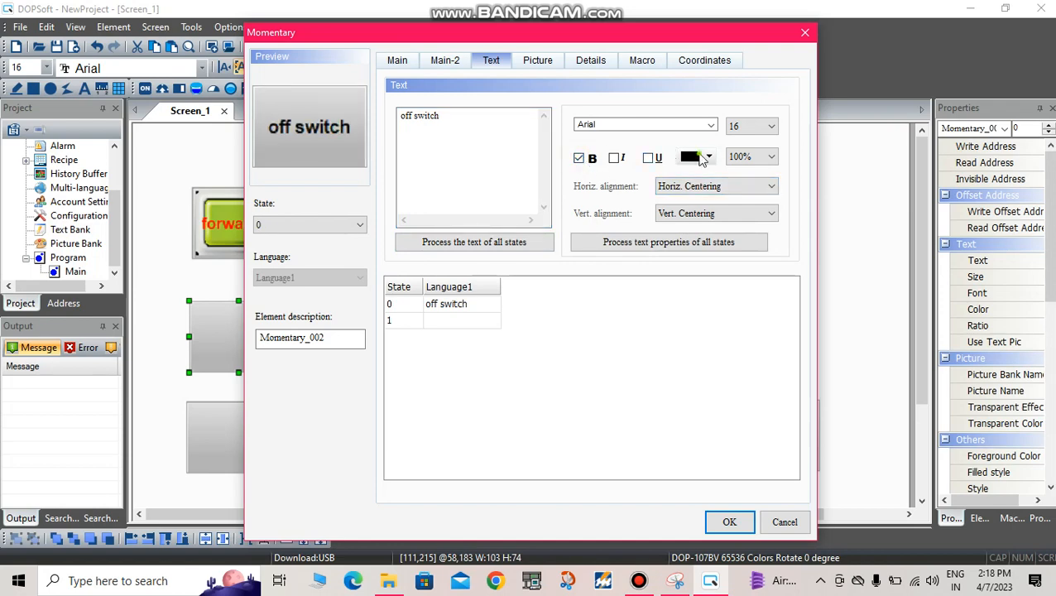
left_click(495, 211)
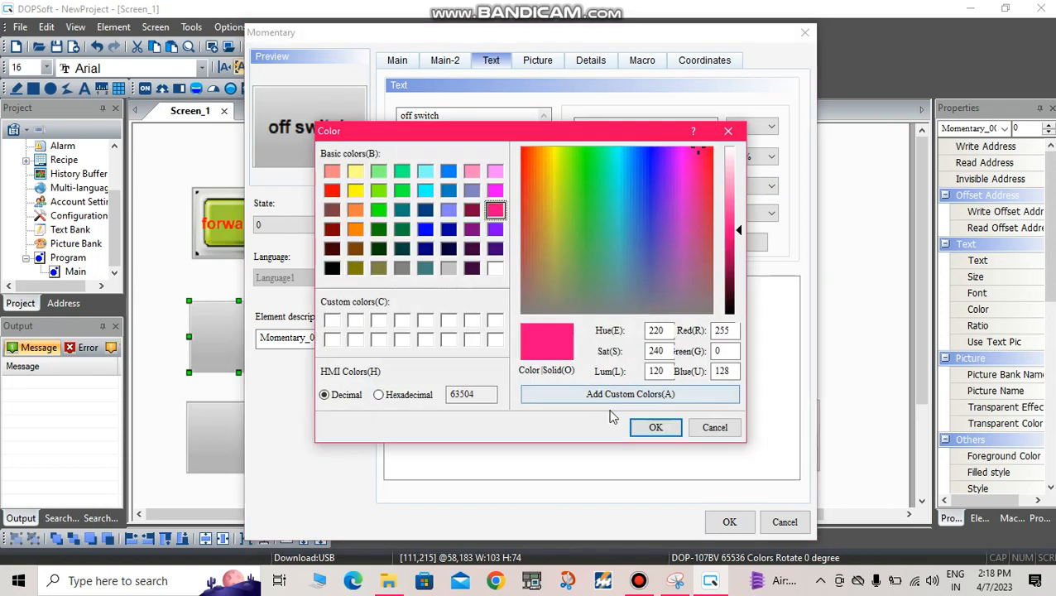
left_click(651, 427)
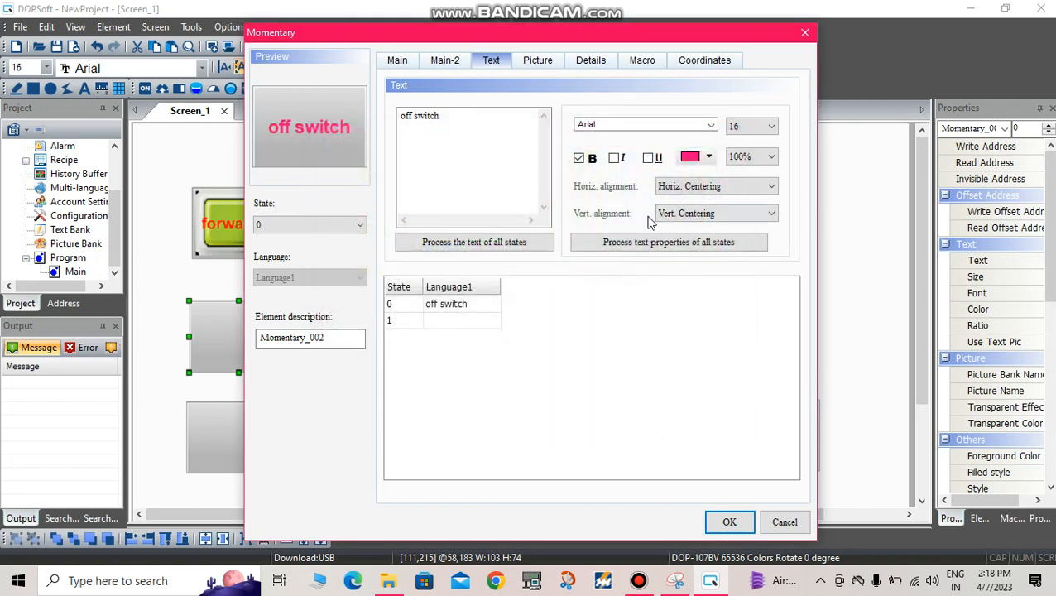
Step: Assign the red picture BUTTON_31.bmp from the $3DButton.pib picture bank to state 0, with stretch mode Stretch All
left_click(538, 60)
left_click(542, 113)
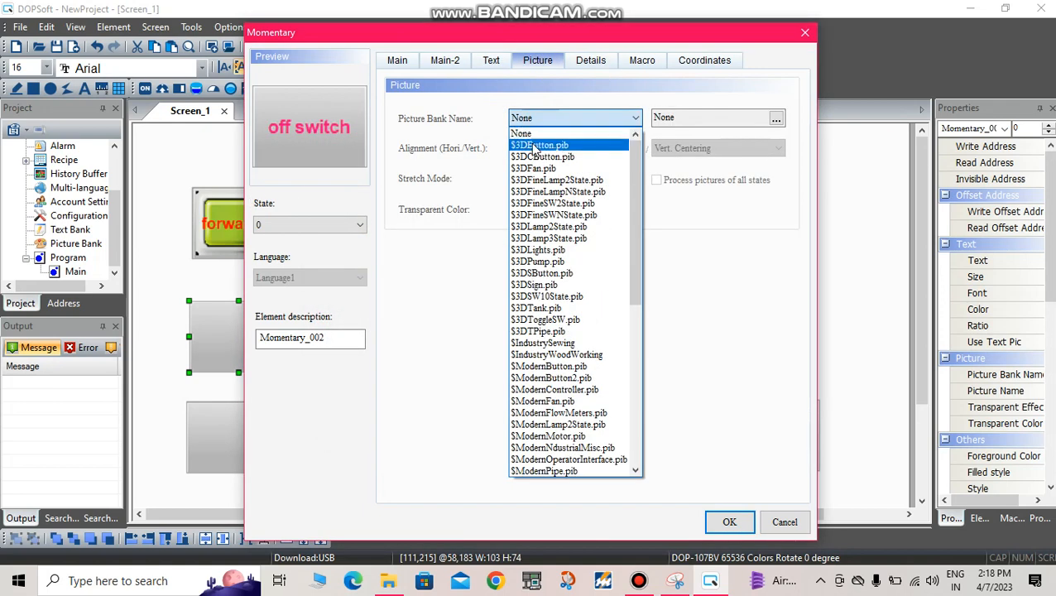
left_click(534, 147)
scroll(409, 234, "down", 10)
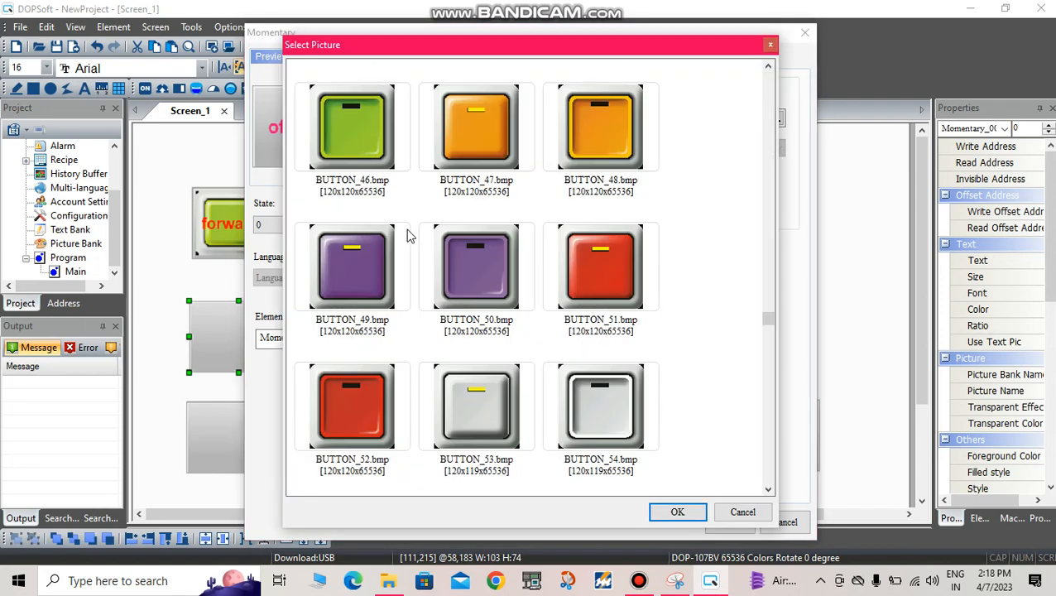
left_click(385, 164)
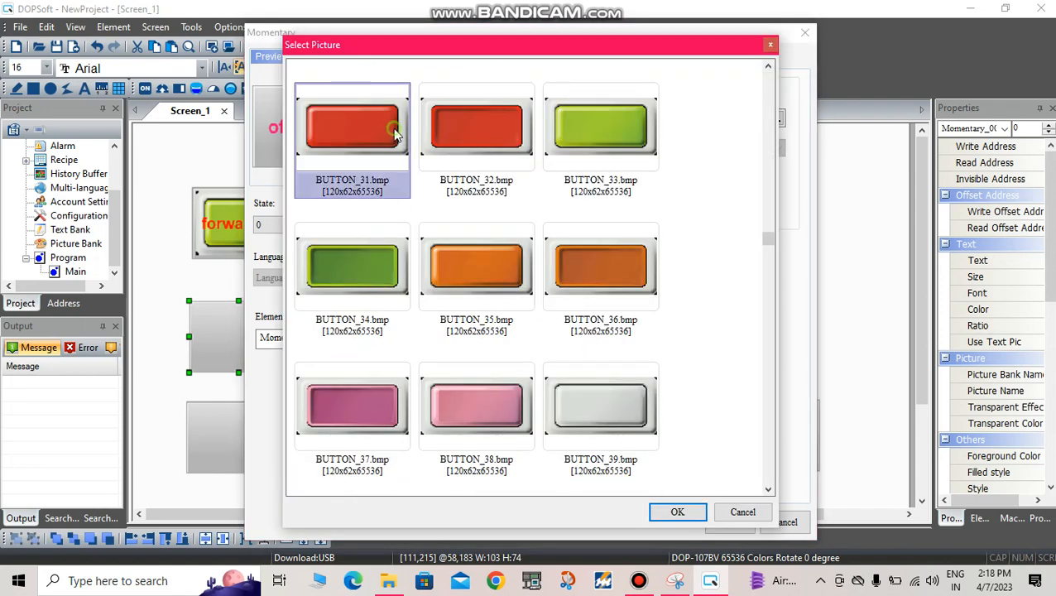
left_click(677, 511)
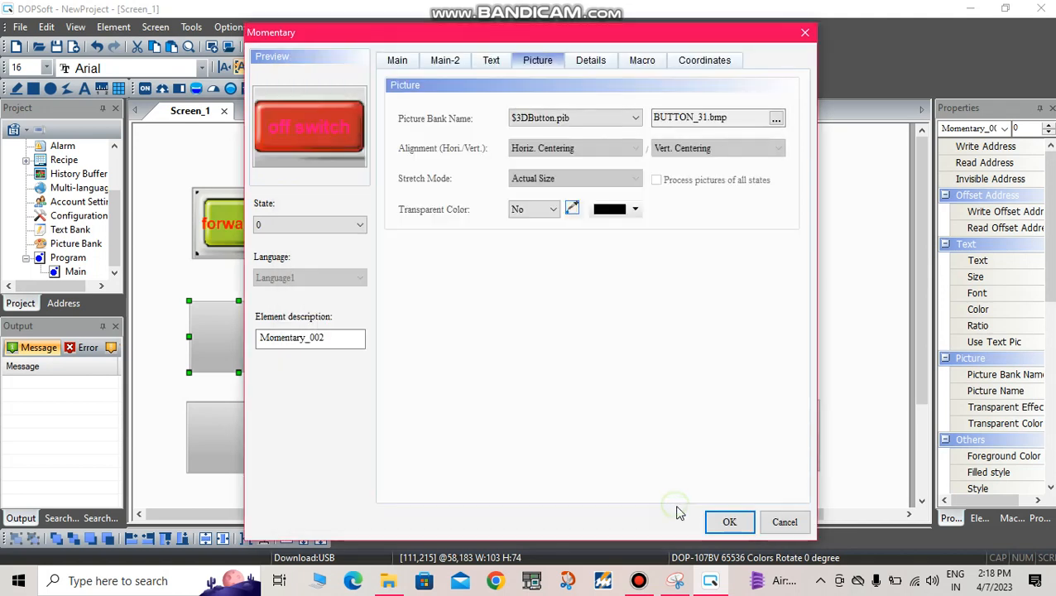
left_click(633, 178)
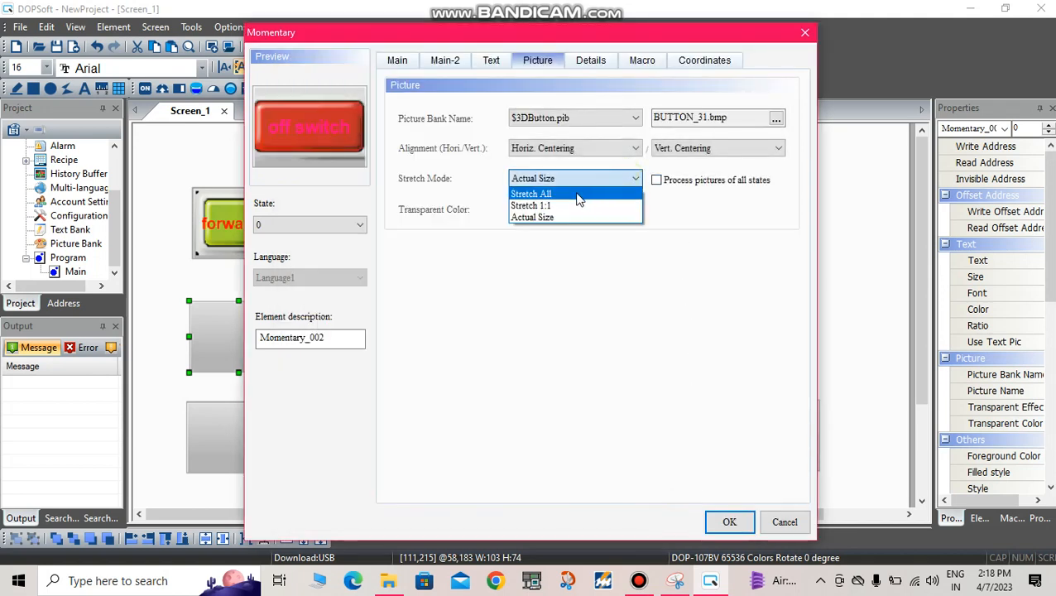
left_click(577, 196)
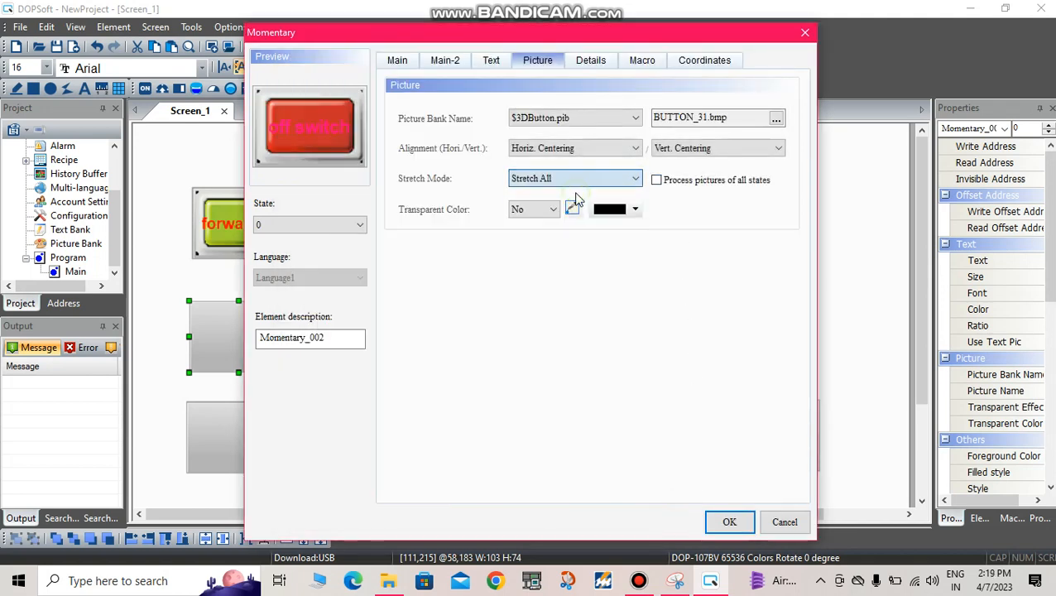
Step: Assign the red pressed-in picture BUTTON_32.bmp from the $3DButton.pib picture bank to state 1 of the off switch button
left_click(277, 226)
left_click(252, 259)
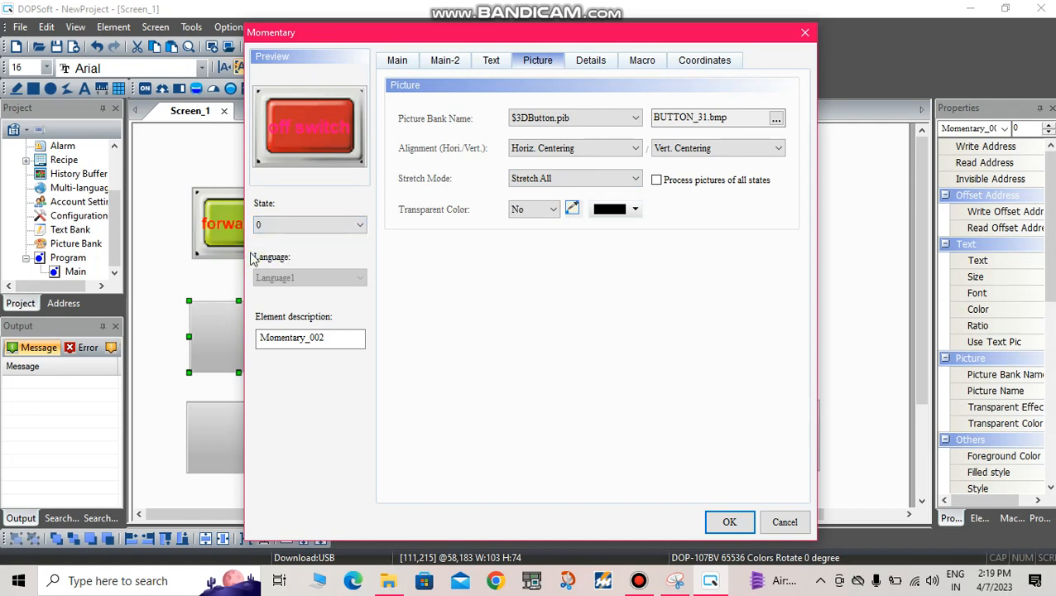
left_click(308, 225)
left_click(279, 251)
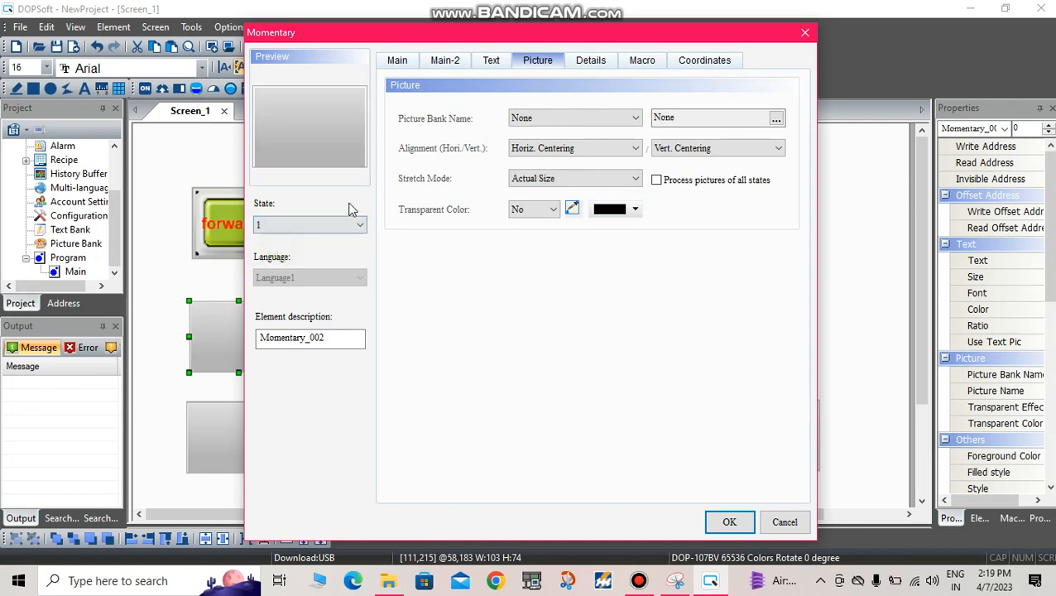
left_click(625, 117)
left_click(571, 248)
scroll(569, 247, "down", 15)
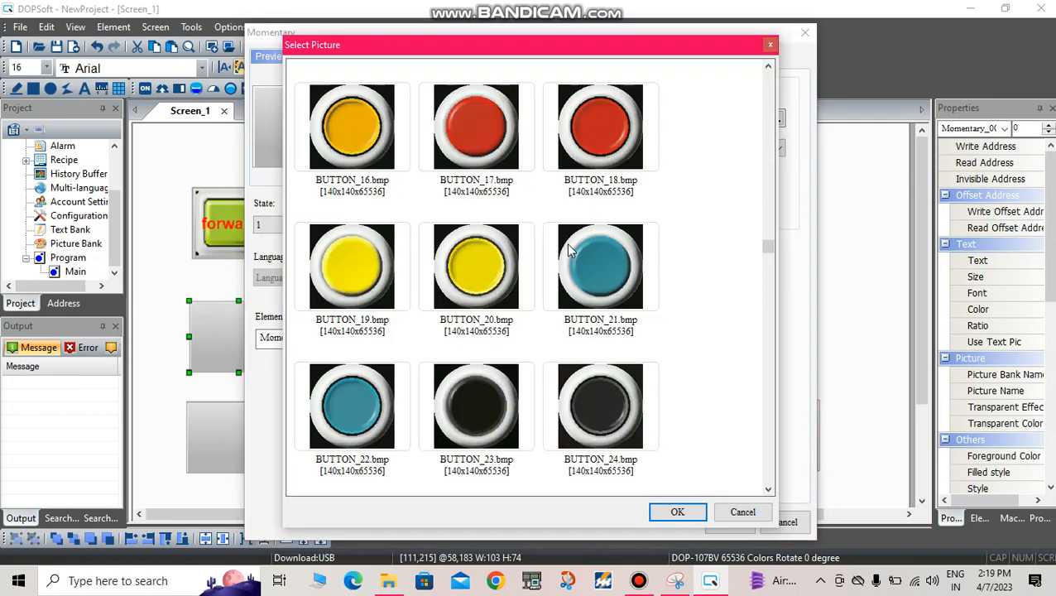
scroll(480, 360, "up", 5)
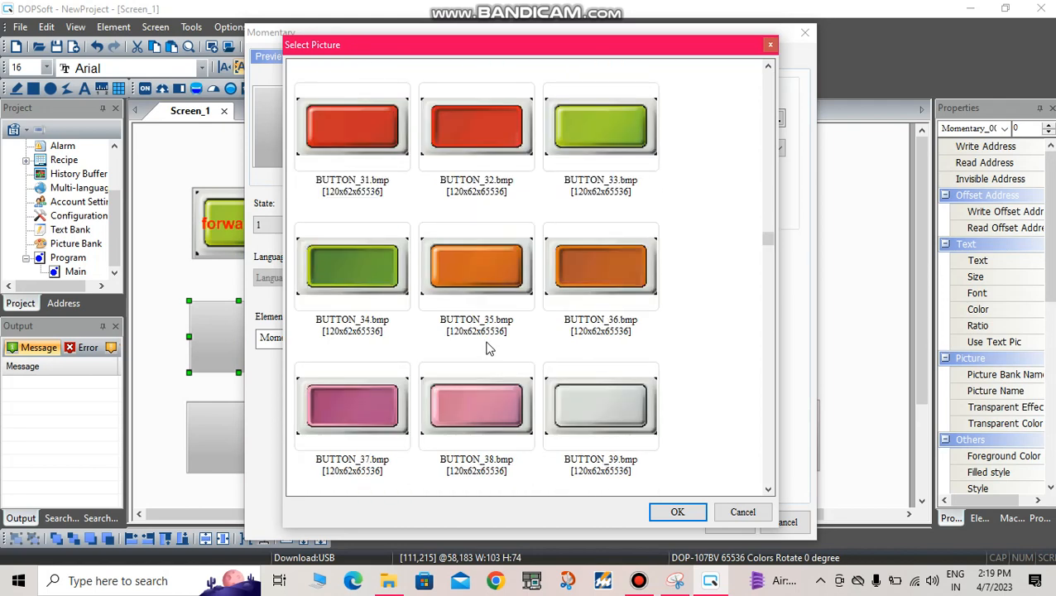
left_click(503, 110)
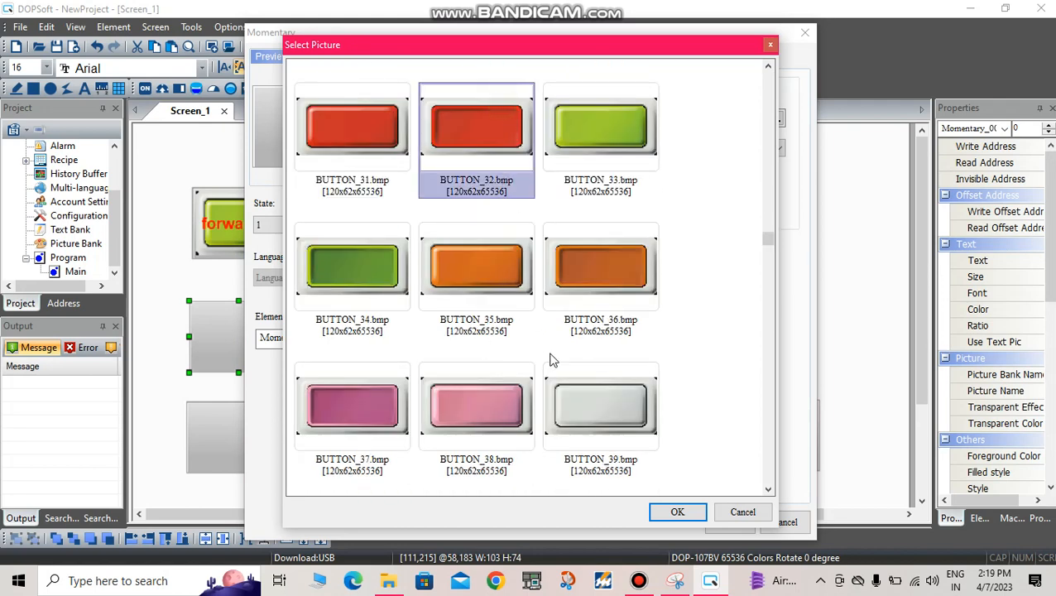
left_click(673, 512)
Step: Set the stretch mode of the state 1 picture to Stretch All and apply the off switch button's settings
left_click(534, 178)
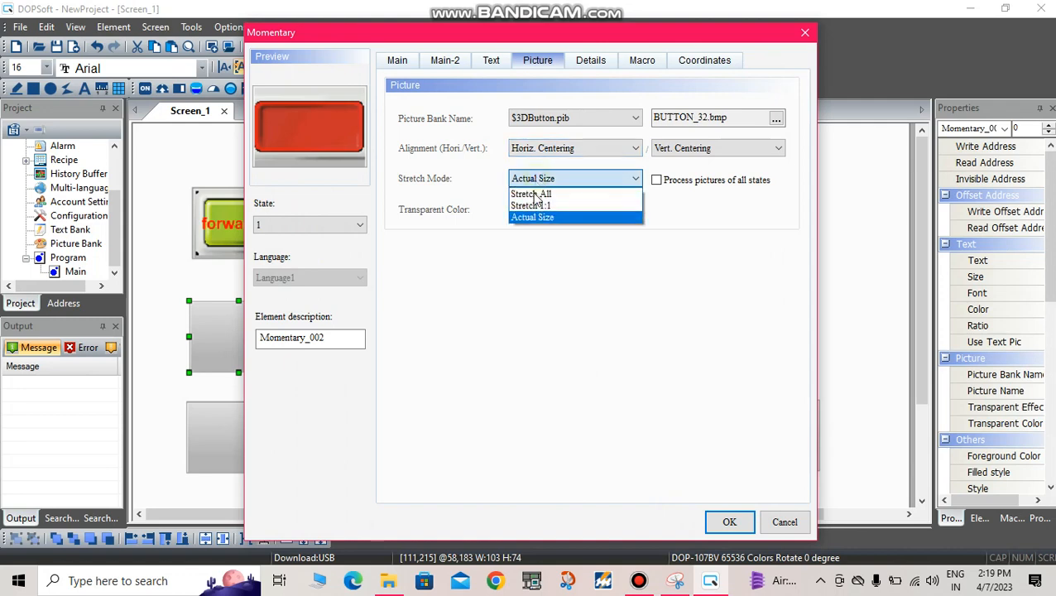
left_click(531, 189)
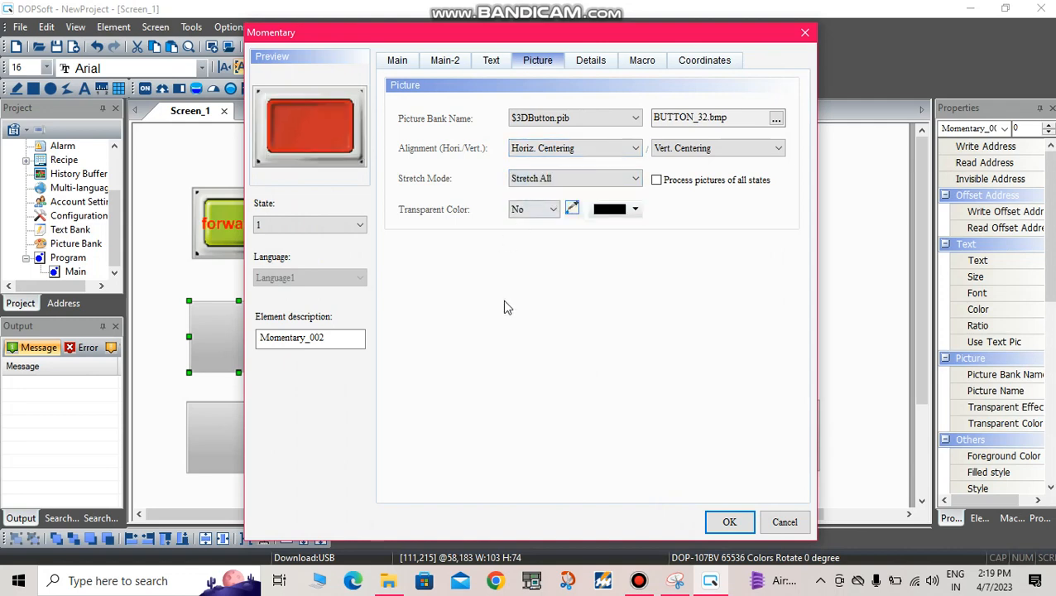
left_click(727, 521)
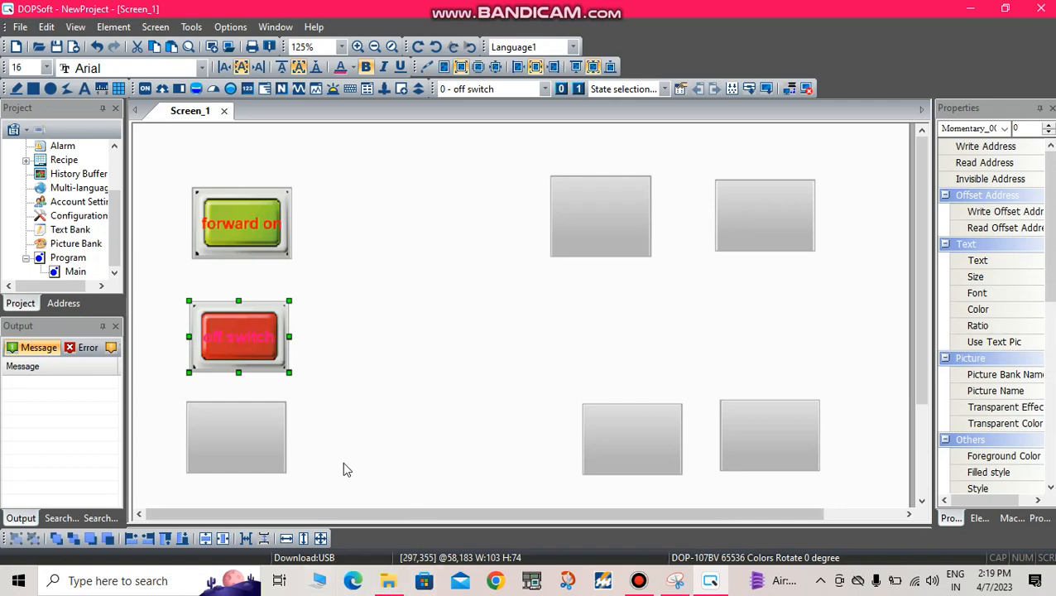
Step: Set the write address of the blank momentary button below the off switch button to M2 on Link1
left_click(211, 419)
double_click(211, 419)
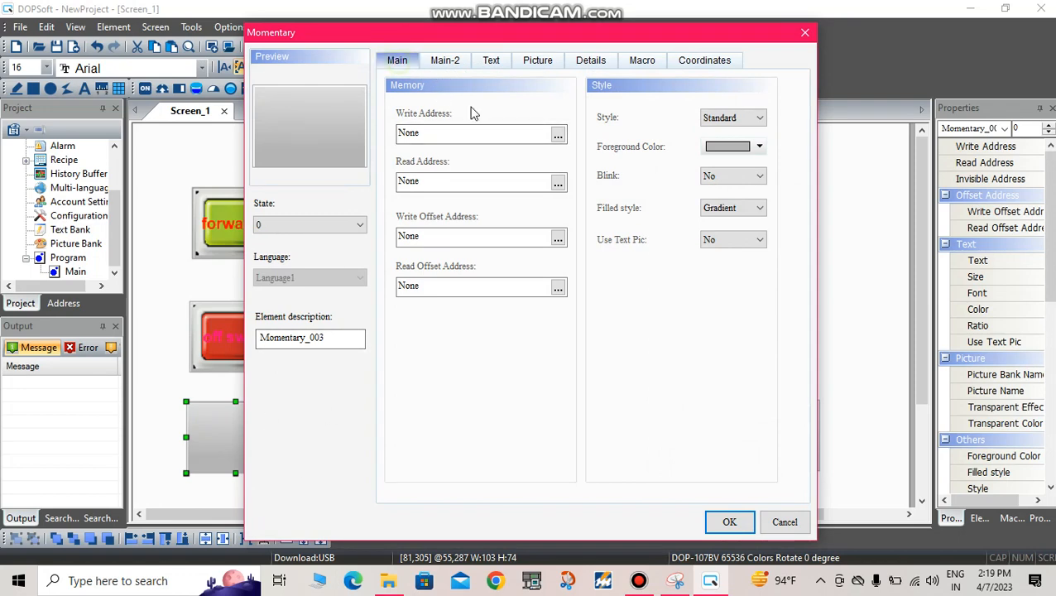
left_click(557, 135)
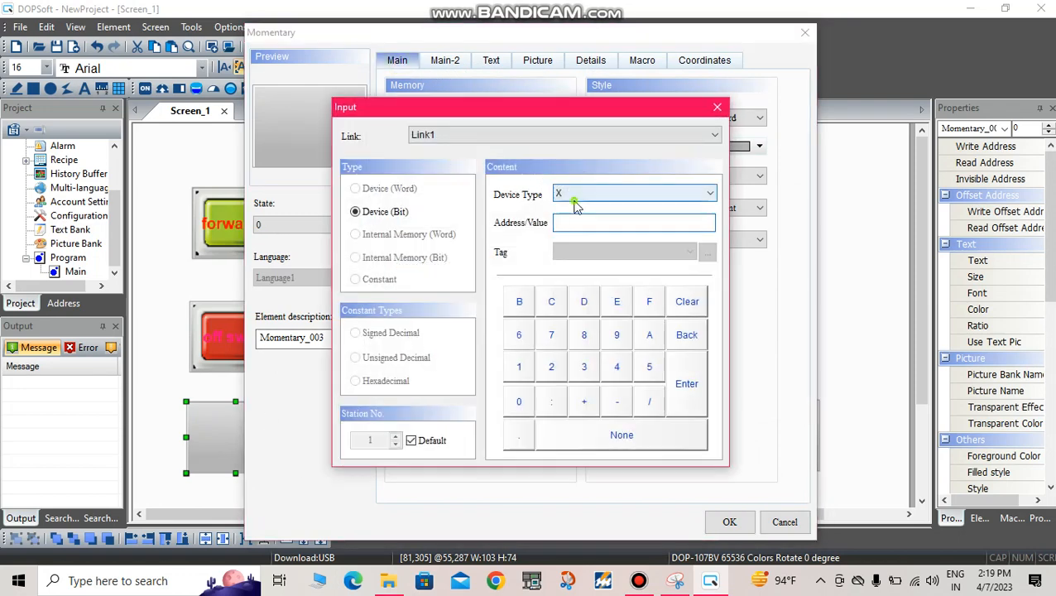
left_click(571, 194)
left_click(562, 234)
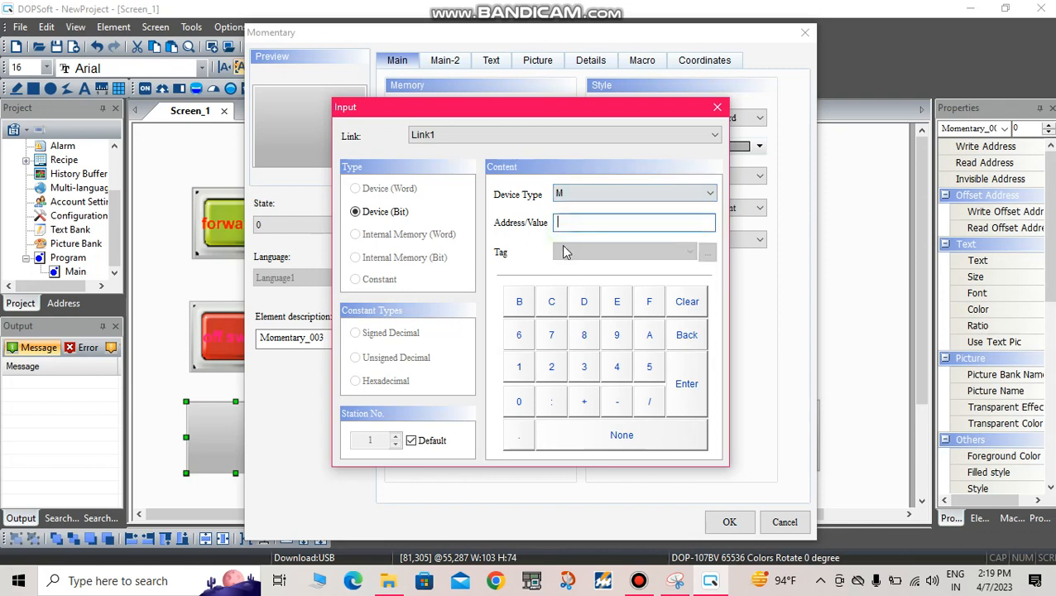
left_click(562, 368)
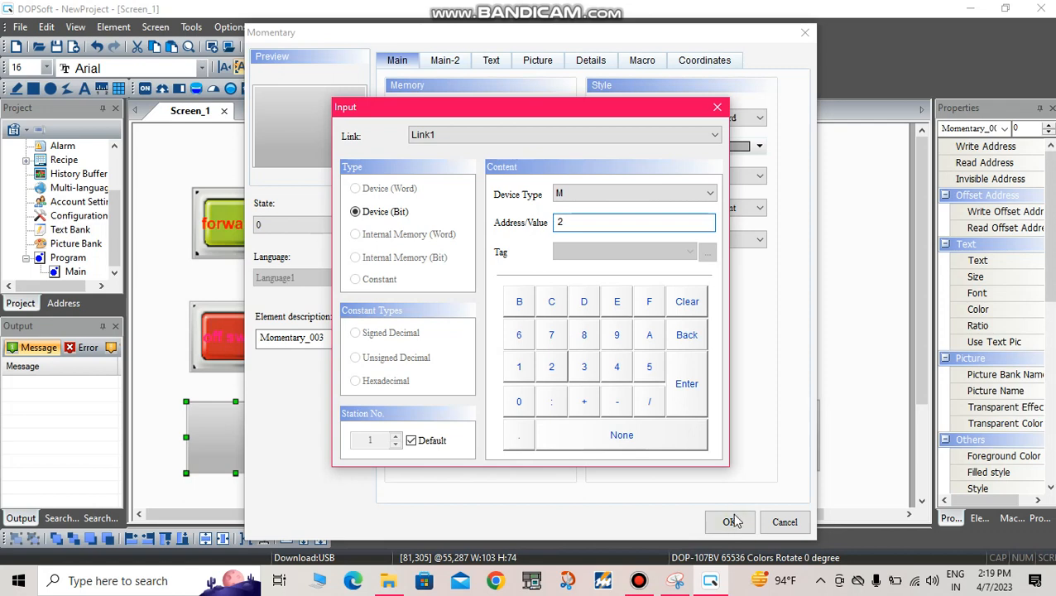
left_click(687, 385)
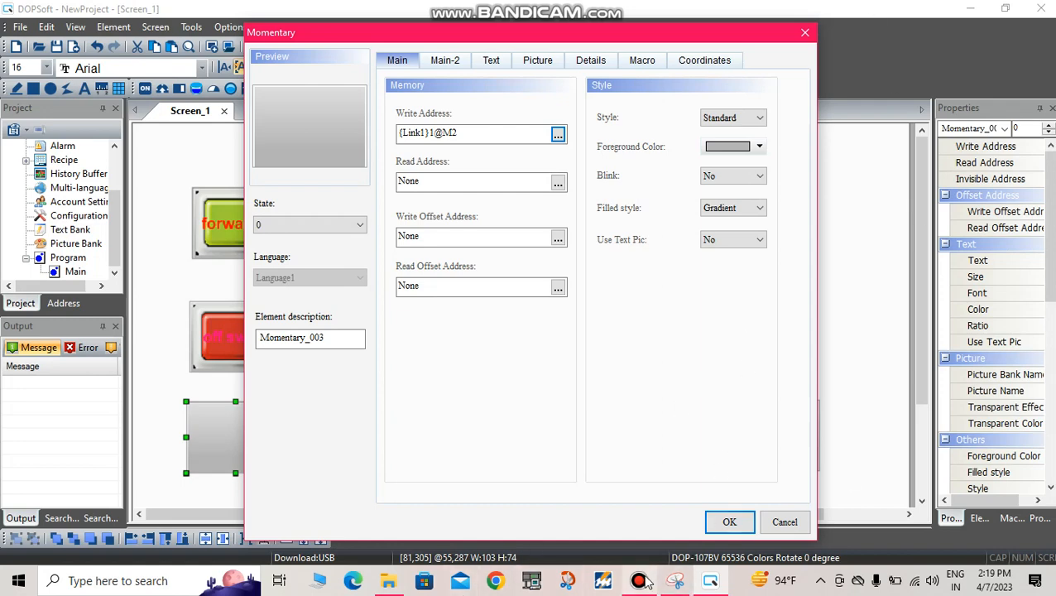
mouse_move(642, 581)
left_click(642, 521)
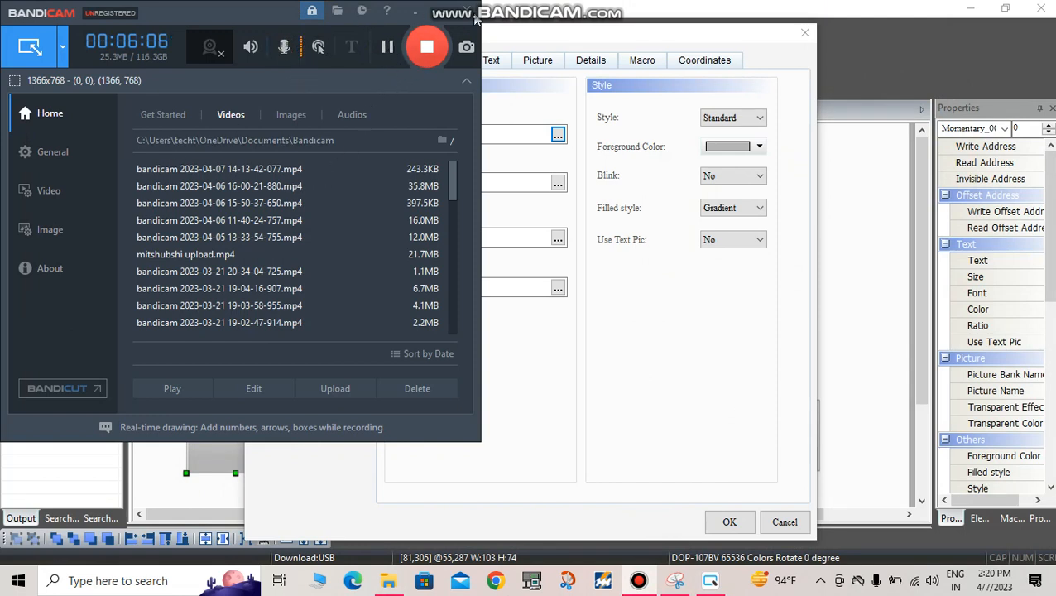
left_click(447, 14)
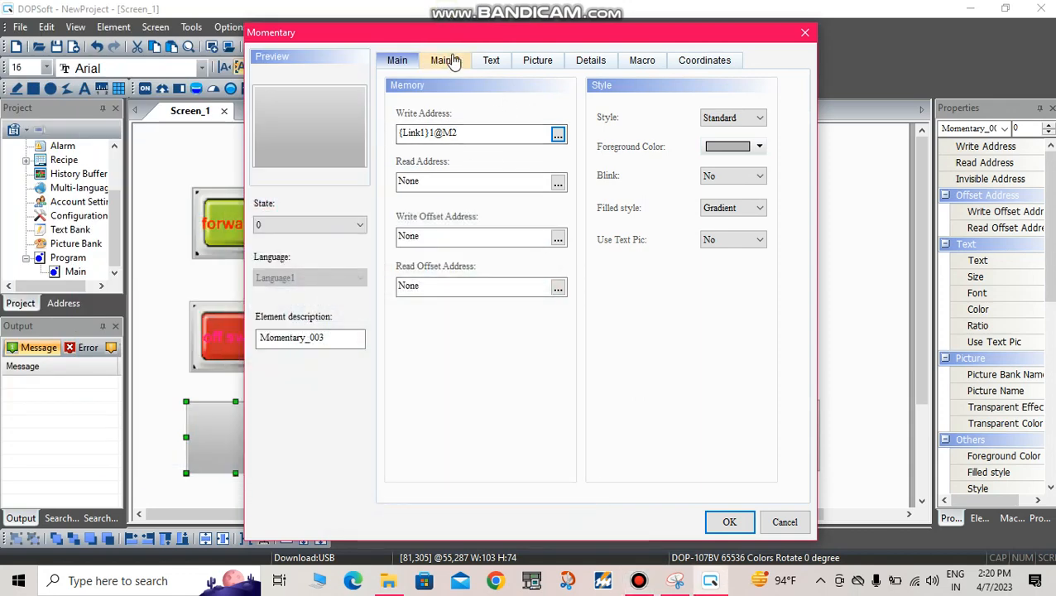
Step: Enter "rev on" as the state 0 text of the third momentary button
left_click(489, 63)
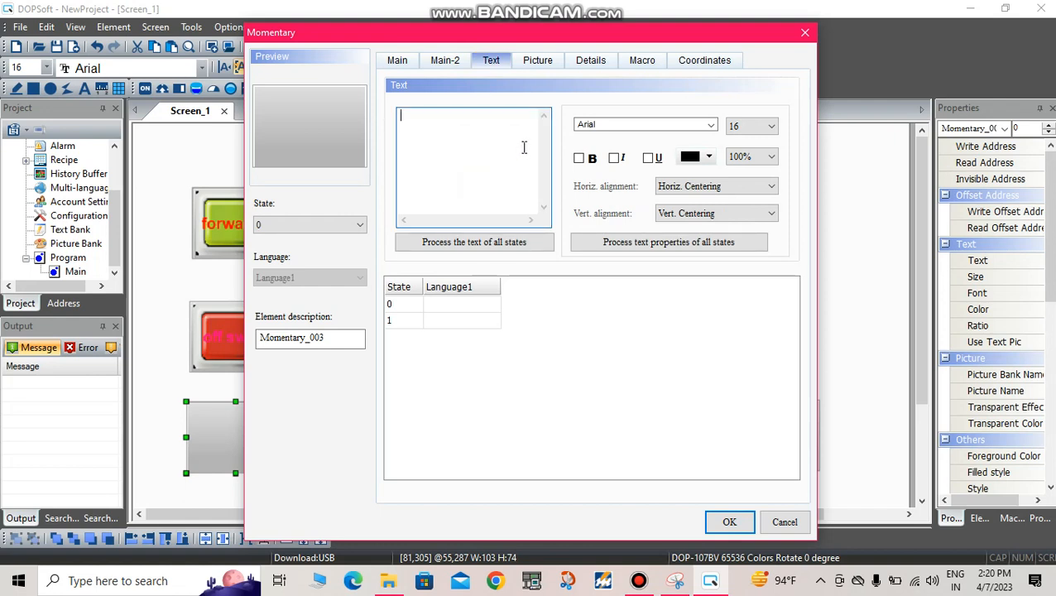
type("rev on")
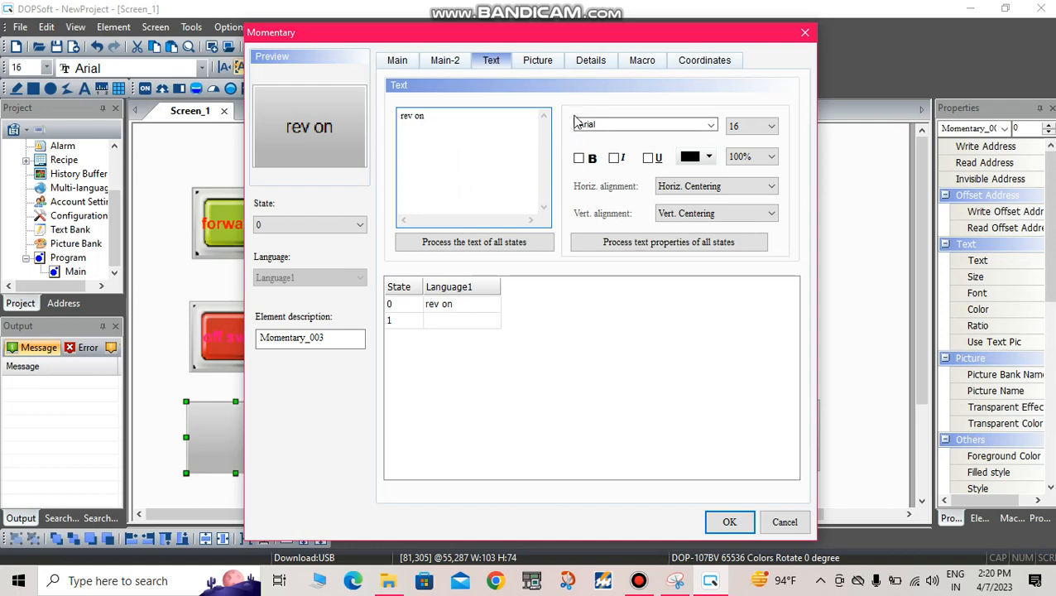
Step: Make the state 0 text of the rev on button bold and colour it blue
left_click(578, 158)
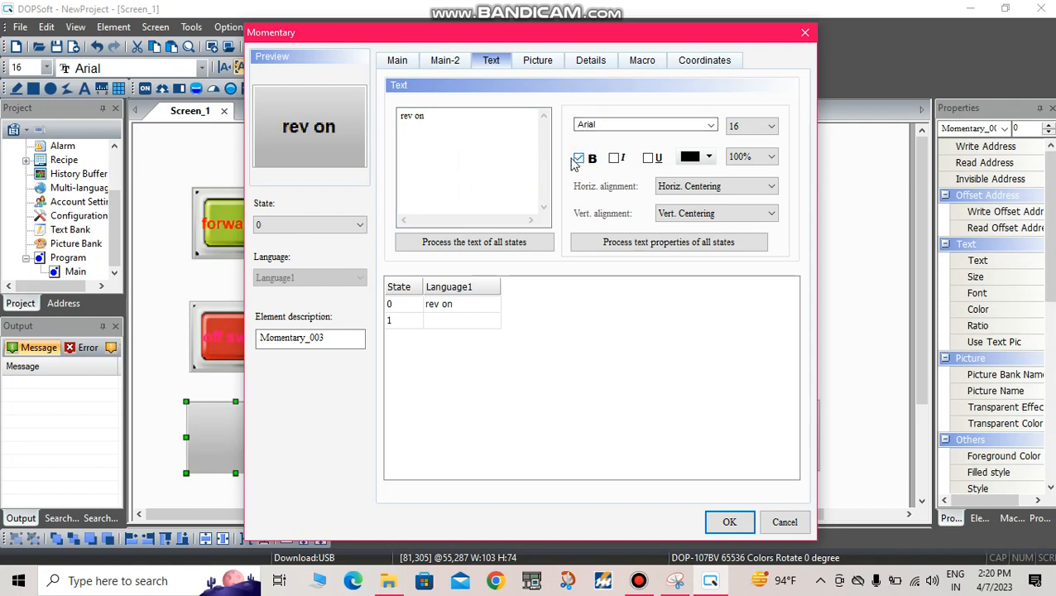
left_click(708, 157)
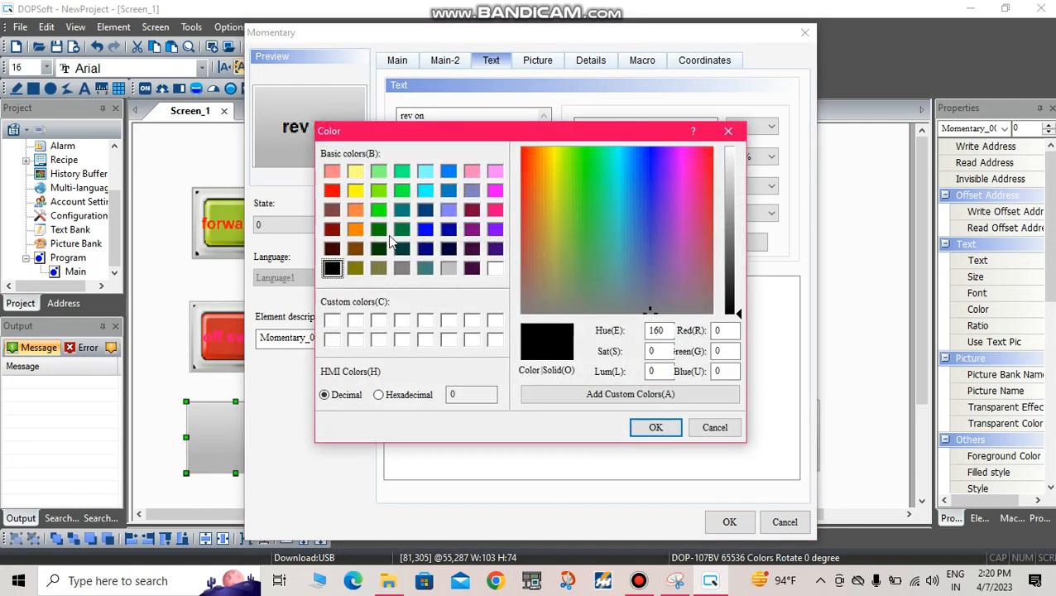
left_click(423, 229)
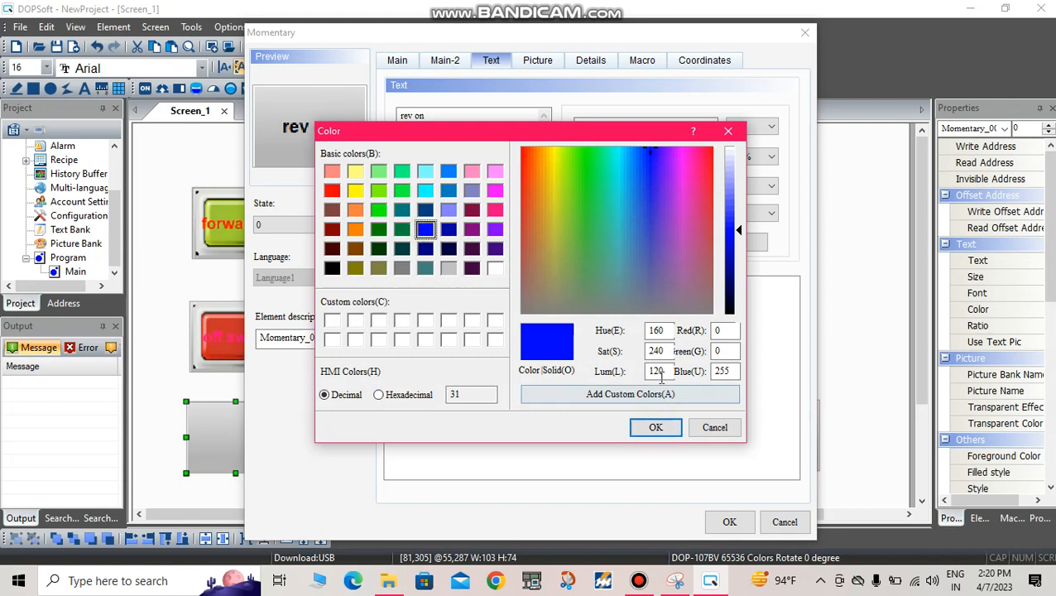
left_click(656, 427)
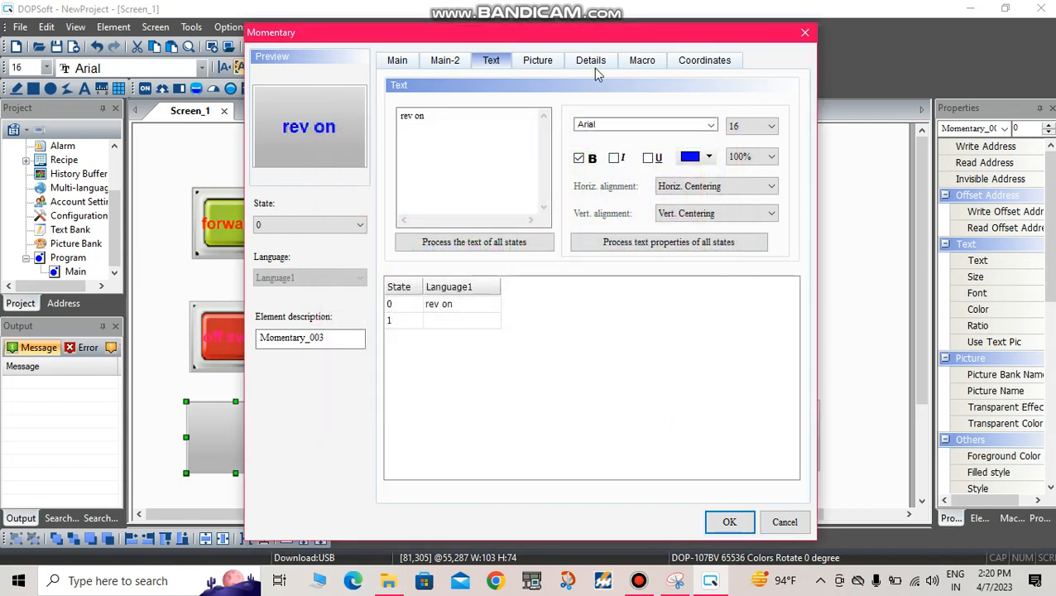
Step: Assign the orange raised picture BUTTON_35.bmp from the $3DButton.pib bank to state 0 of the rev on button, with stretch mode Stretch All
left_click(537, 61)
left_click(570, 117)
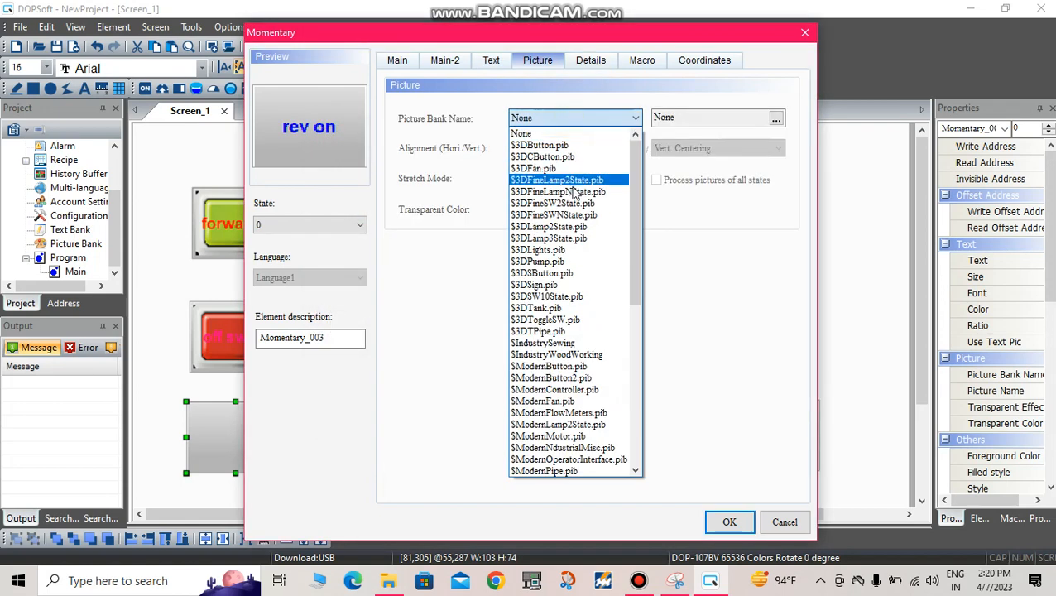
left_click(559, 144)
scroll(534, 377, "down", 10)
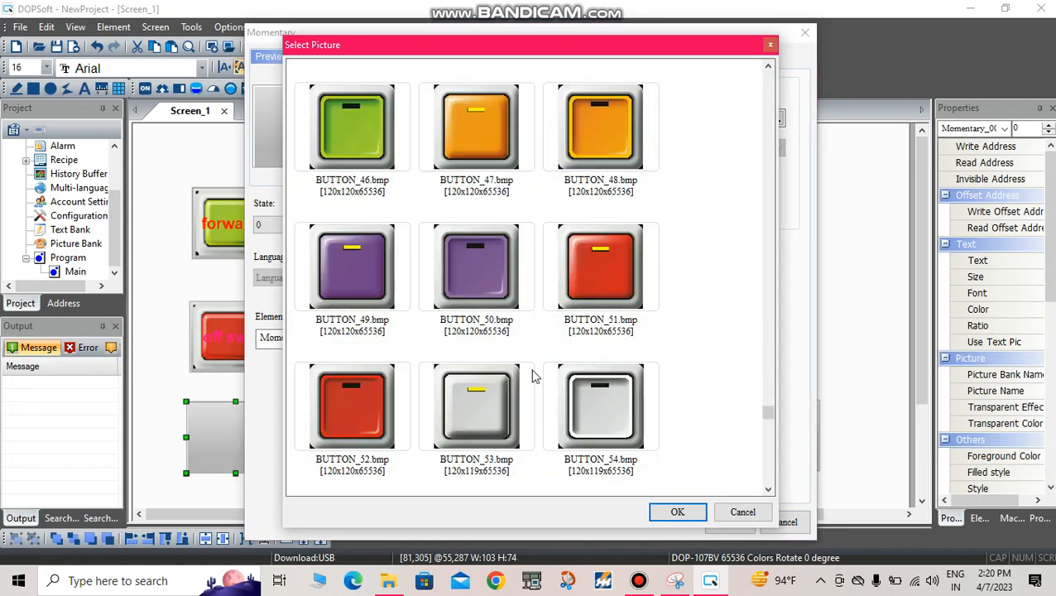
scroll(480, 236, "up", 5)
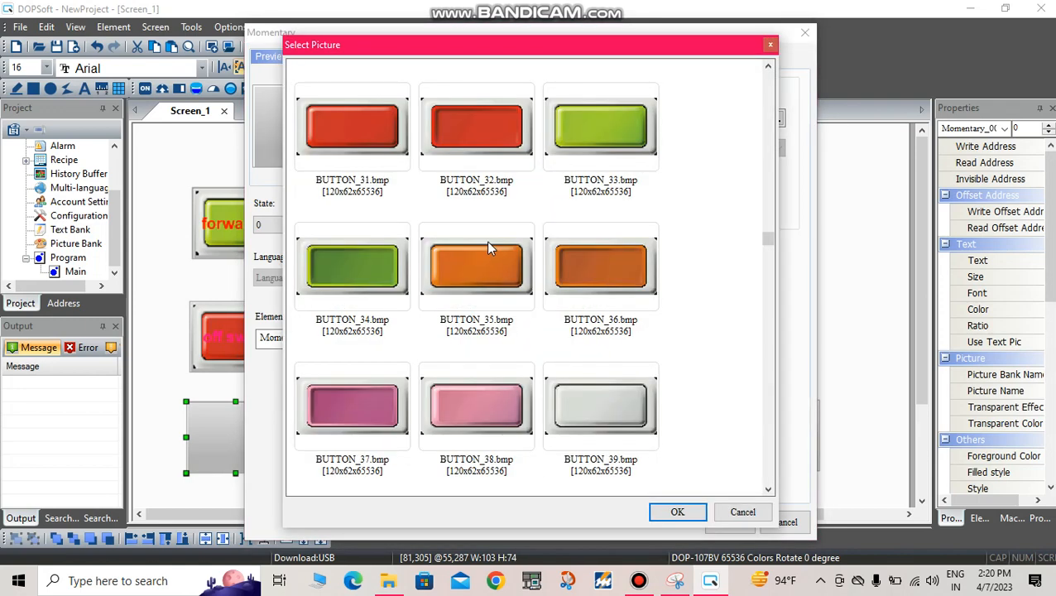
left_click(563, 134)
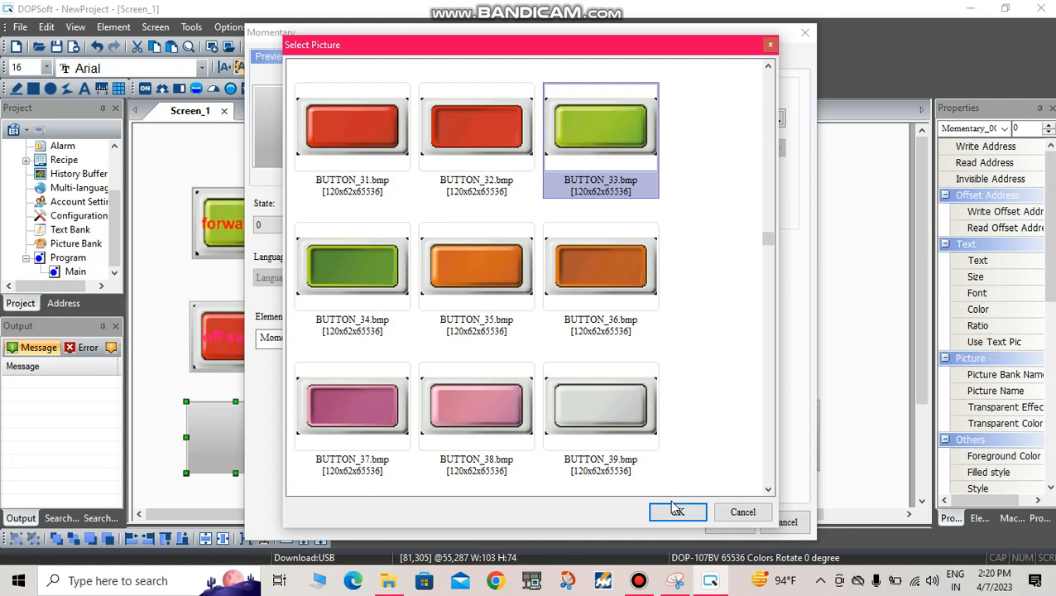
left_click(482, 277)
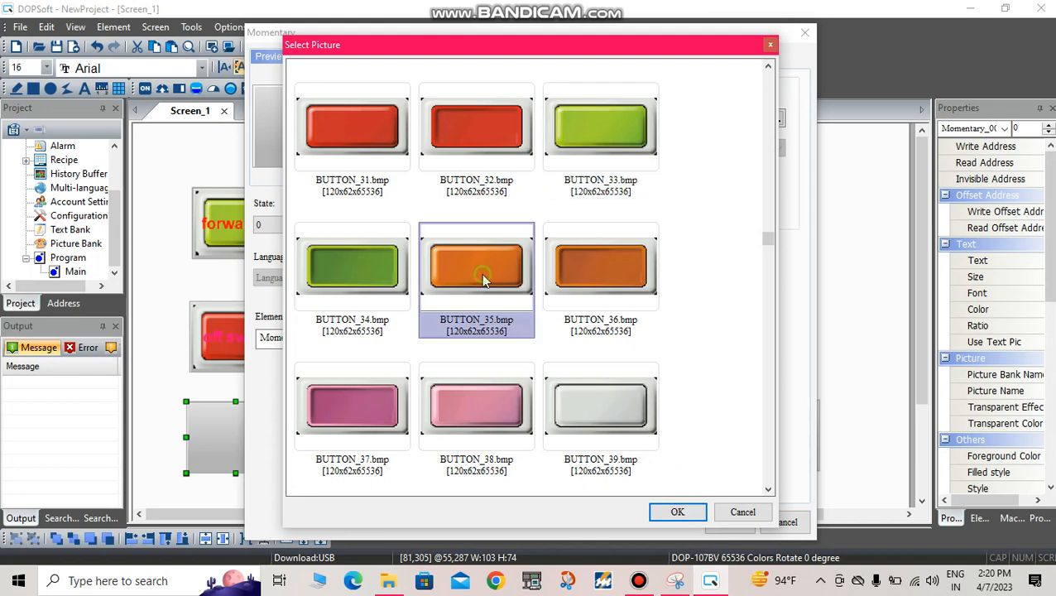
left_click(679, 515)
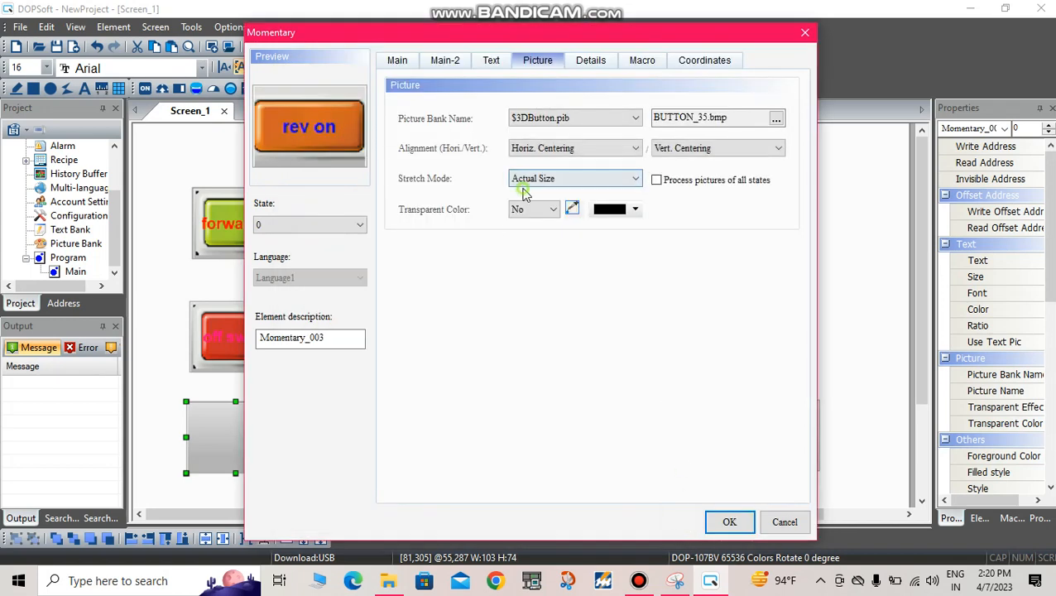
left_click(530, 179)
left_click(531, 188)
Step: Assign the orange pressed-in picture BUTTON_36.bmp from the $3DButton.pib picture bank to state 1 of the rev on button
left_click(360, 224)
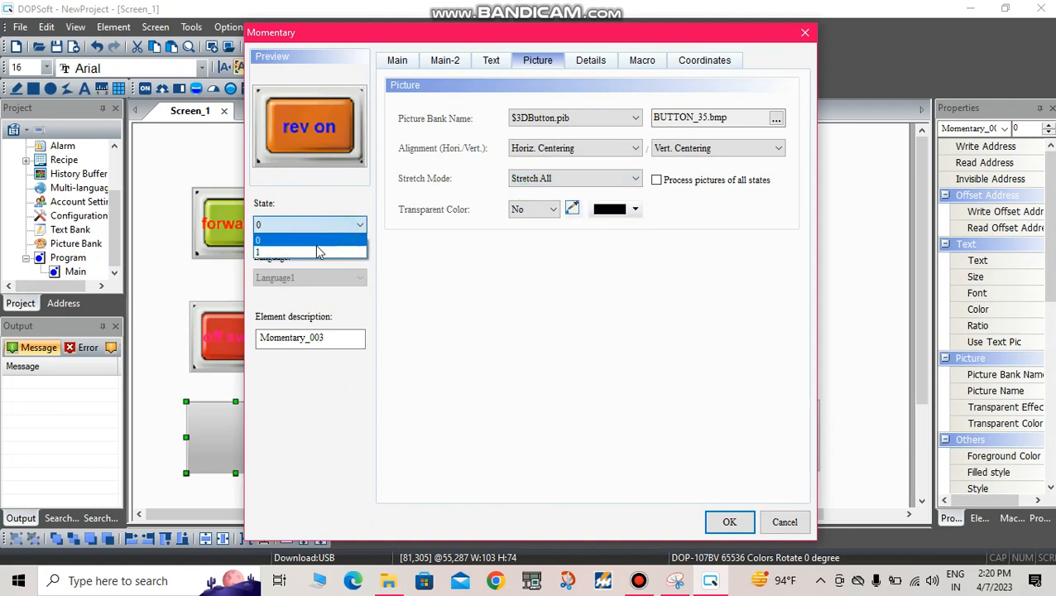
left_click(308, 239)
left_click(584, 118)
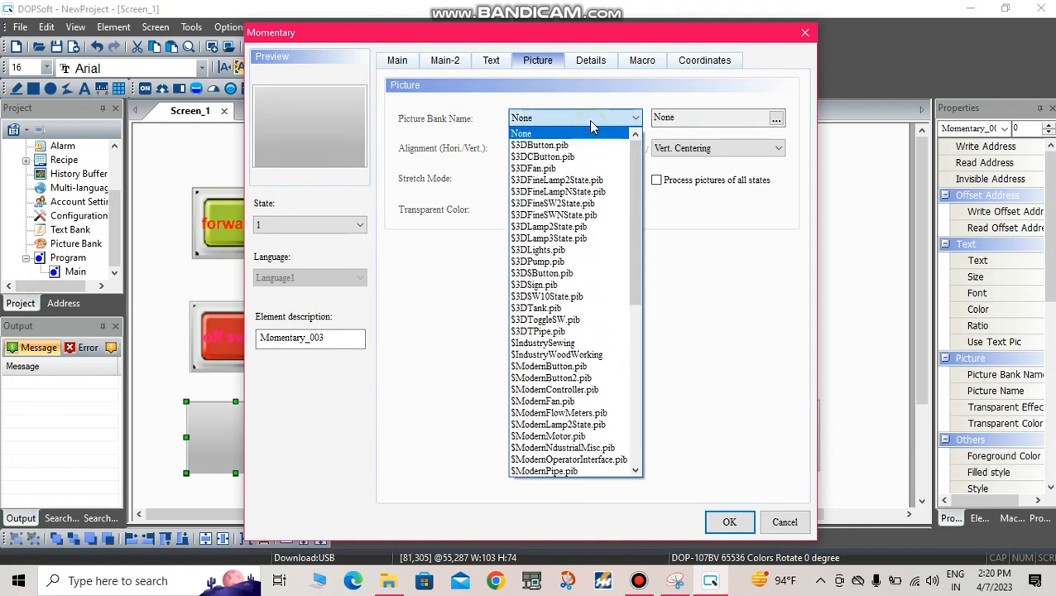
left_click(577, 146)
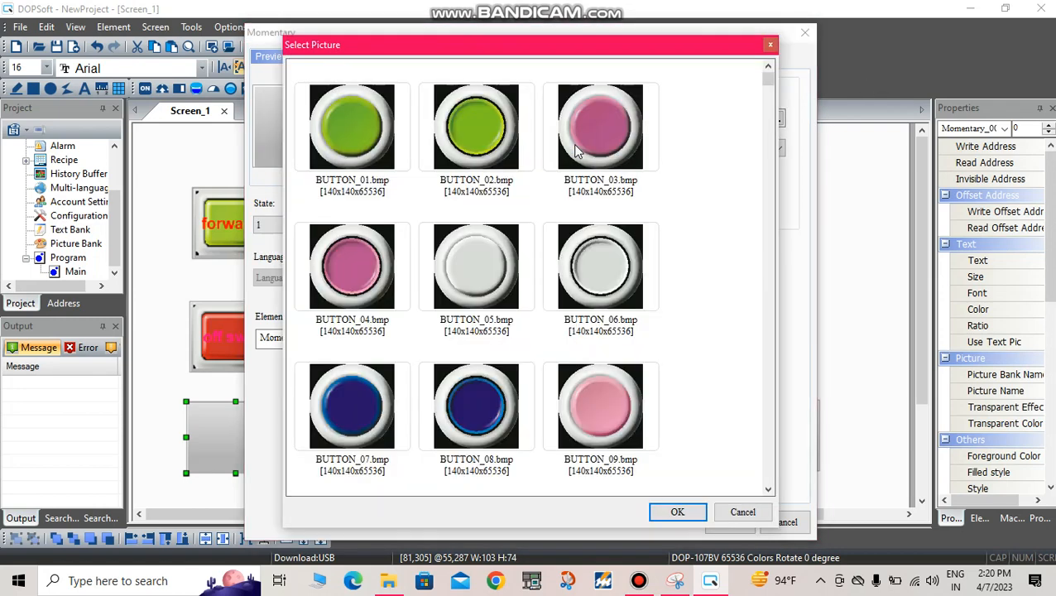
scroll(582, 286, "down", 5)
left_click(570, 294)
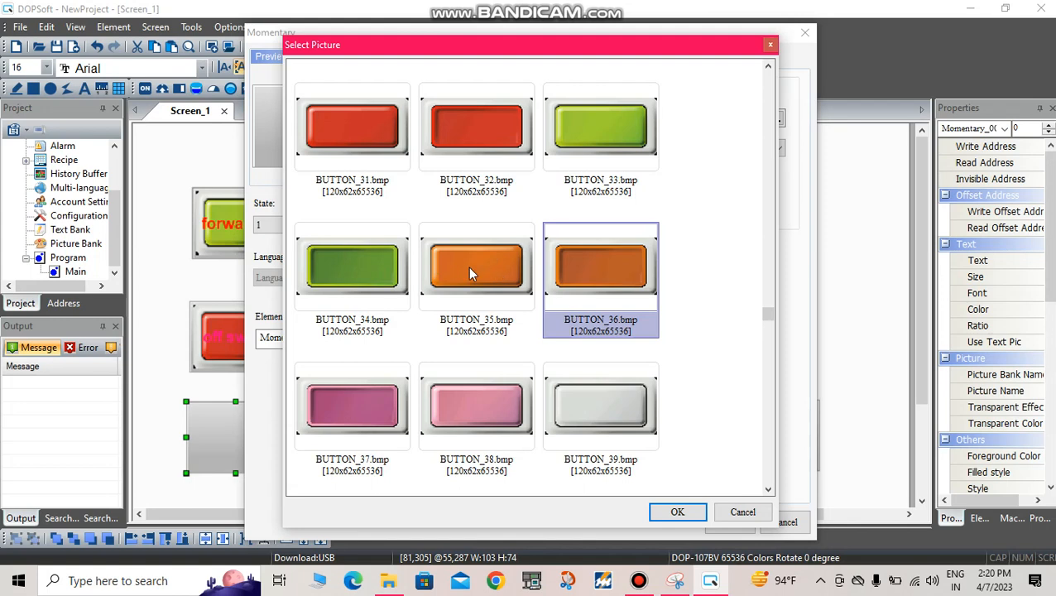
left_click(677, 511)
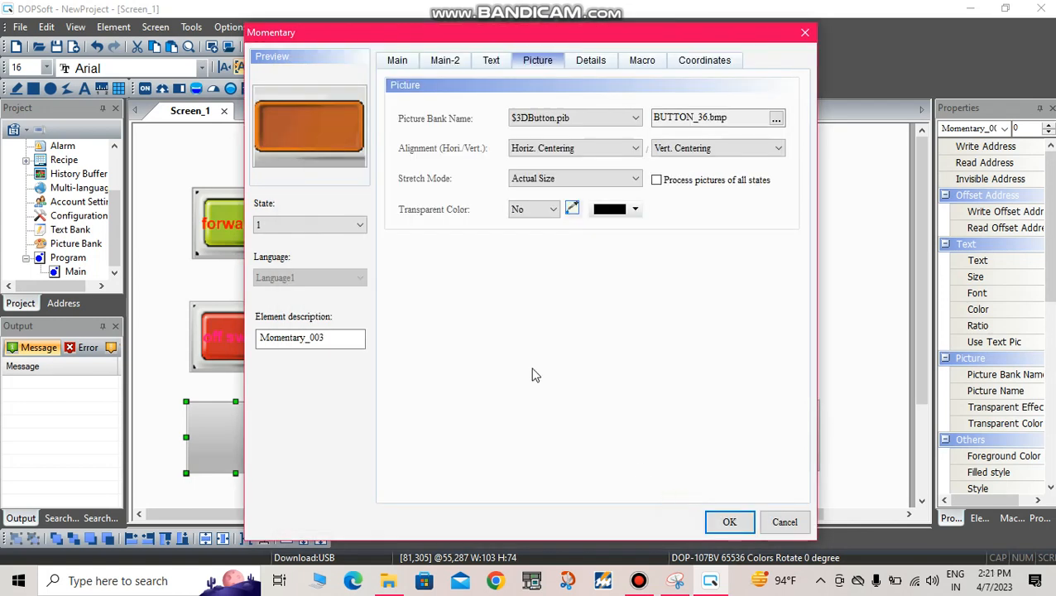
Step: Set the stretch mode of the state 1 picture to Stretch All and apply the rev on button's settings
left_click(535, 178)
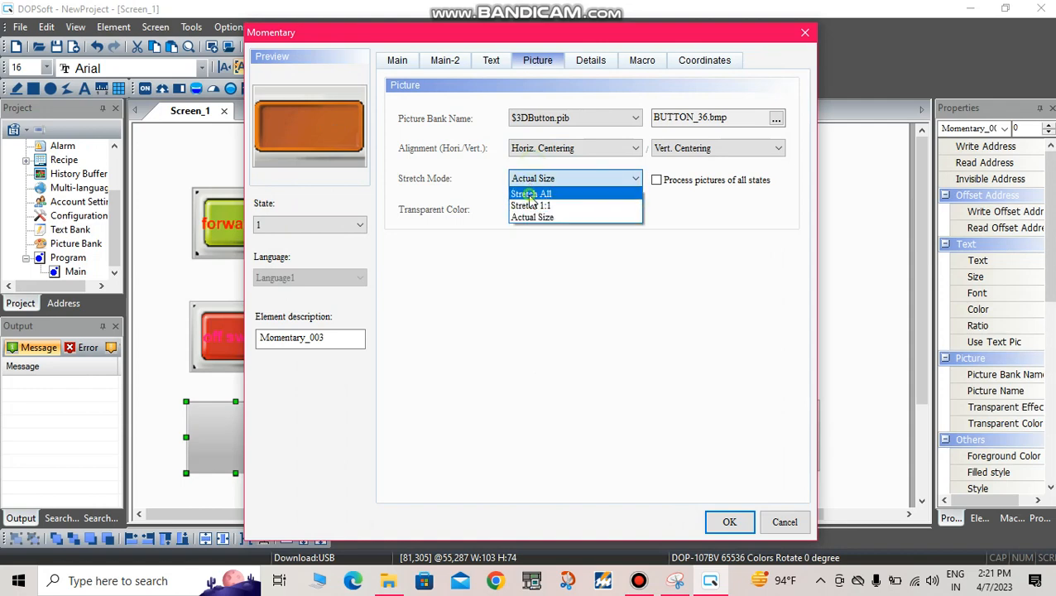
left_click(531, 195)
left_click(726, 522)
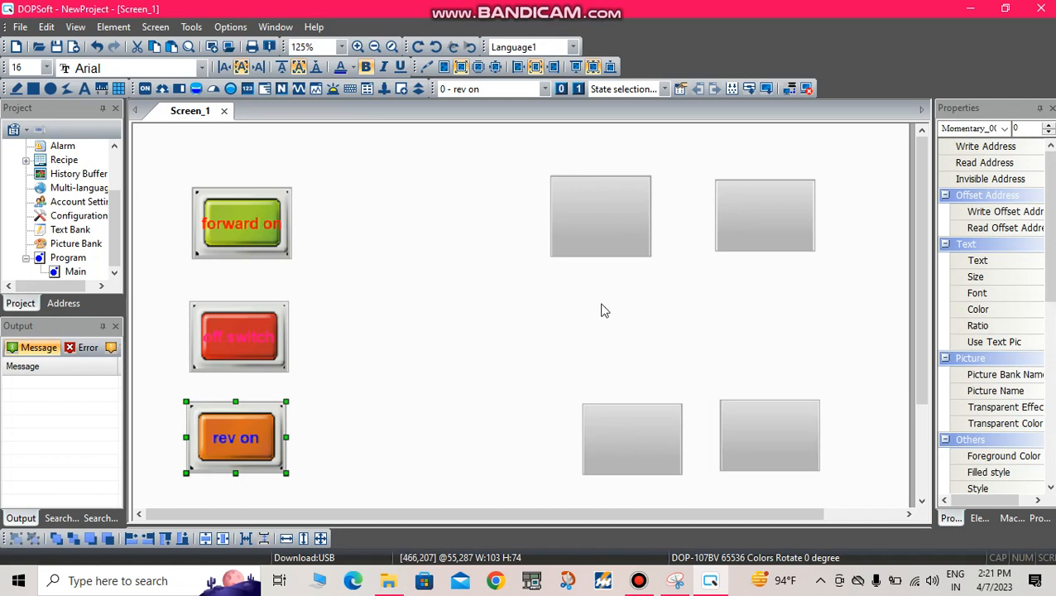
Step: Move the upper-left blank multistate indicator slightly to about 437,50 and set its read address to Y0 on Link1
left_click(603, 229)
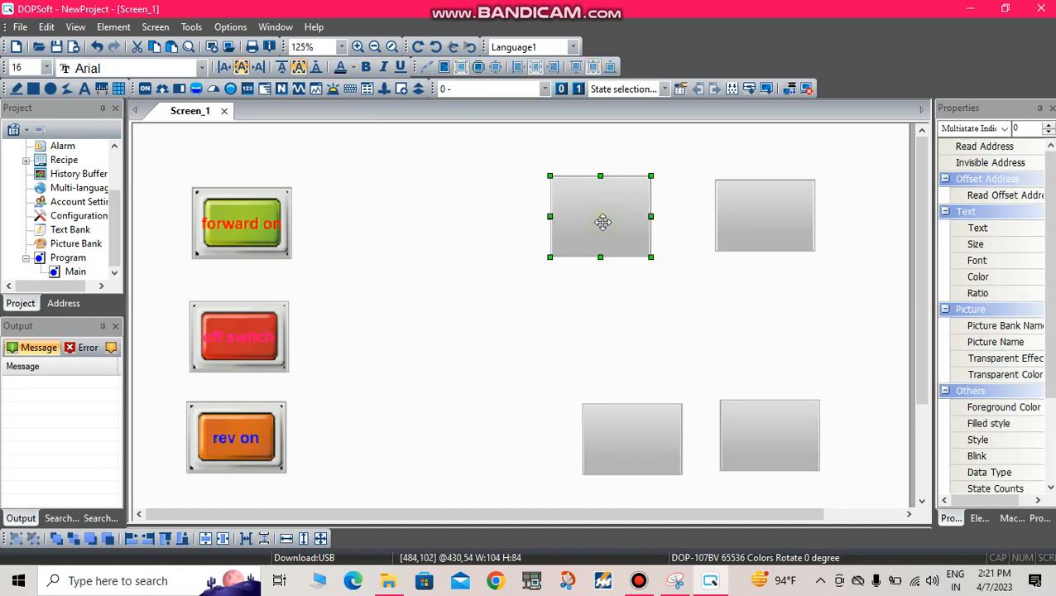
left_click_drag(592, 219, 600, 215)
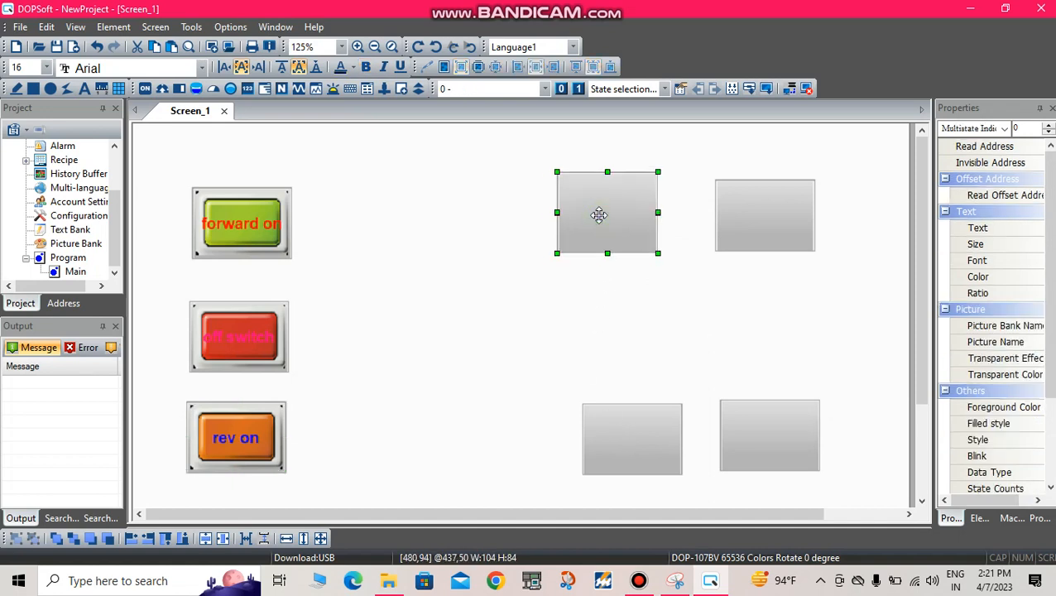
double_click(600, 223)
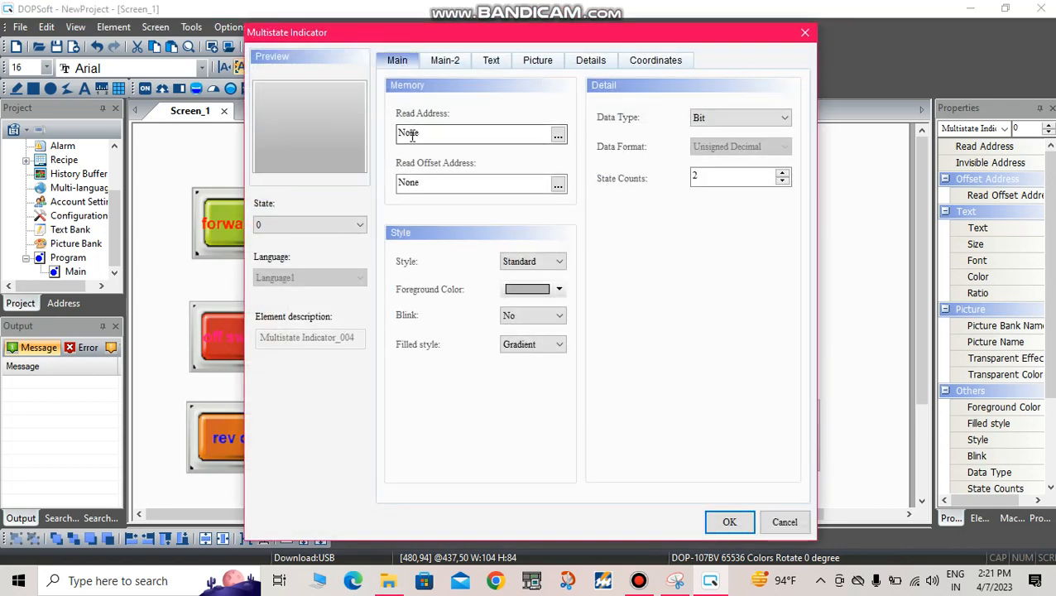
left_click(558, 135)
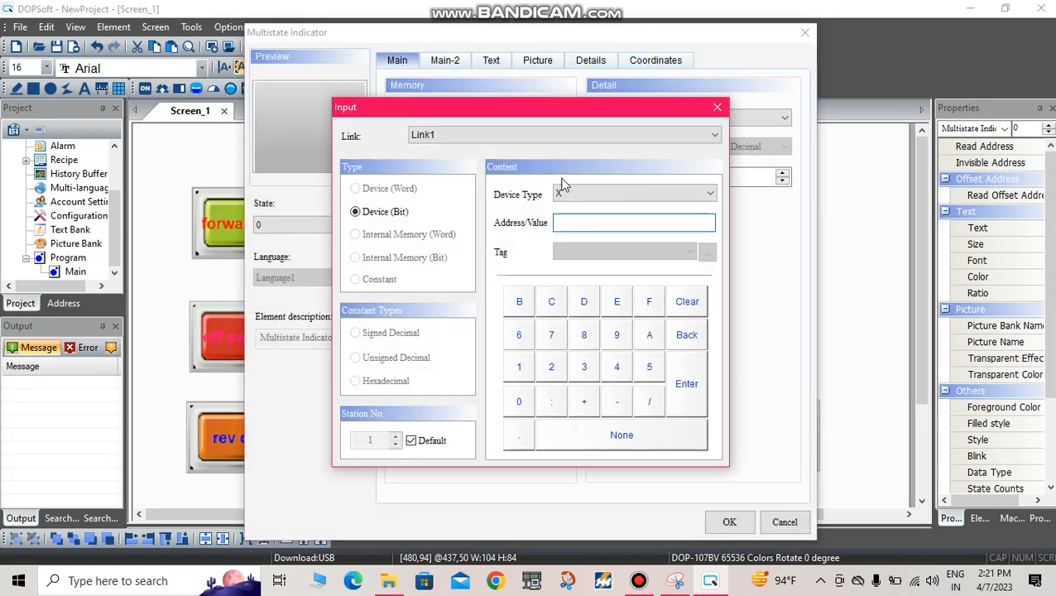
left_click(563, 192)
left_click(571, 217)
left_click(519, 403)
left_click(686, 384)
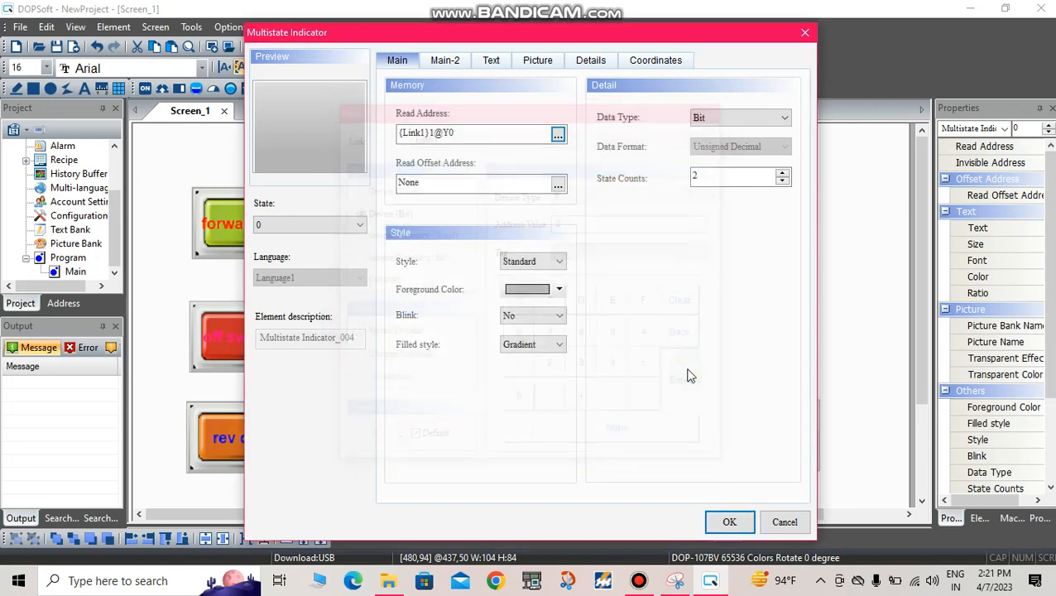
Step: Enter "for mc" as the state 0 text of the multistate indicator
left_click(487, 66)
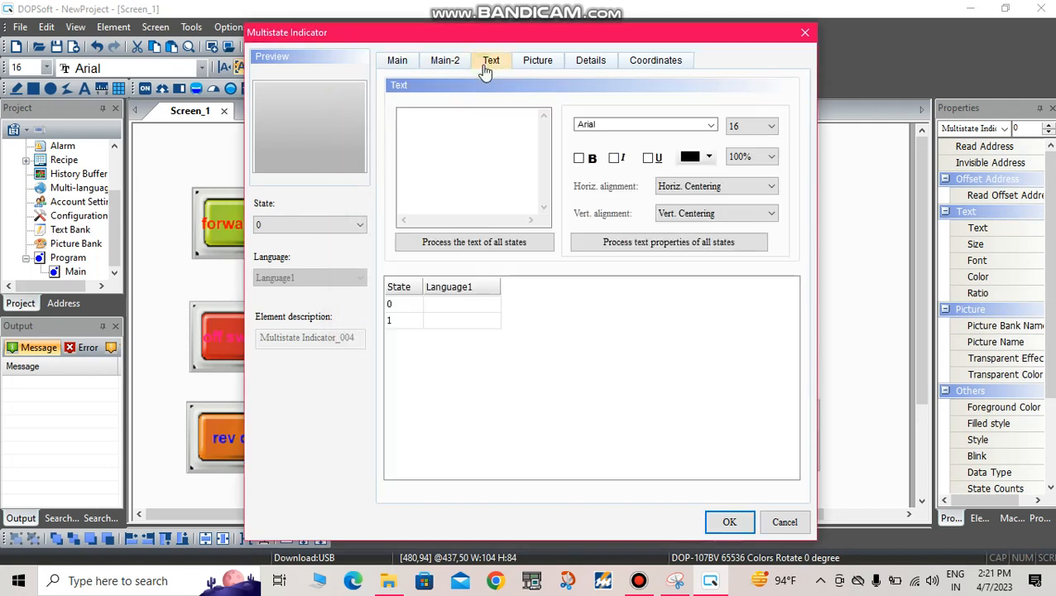
left_click(454, 156)
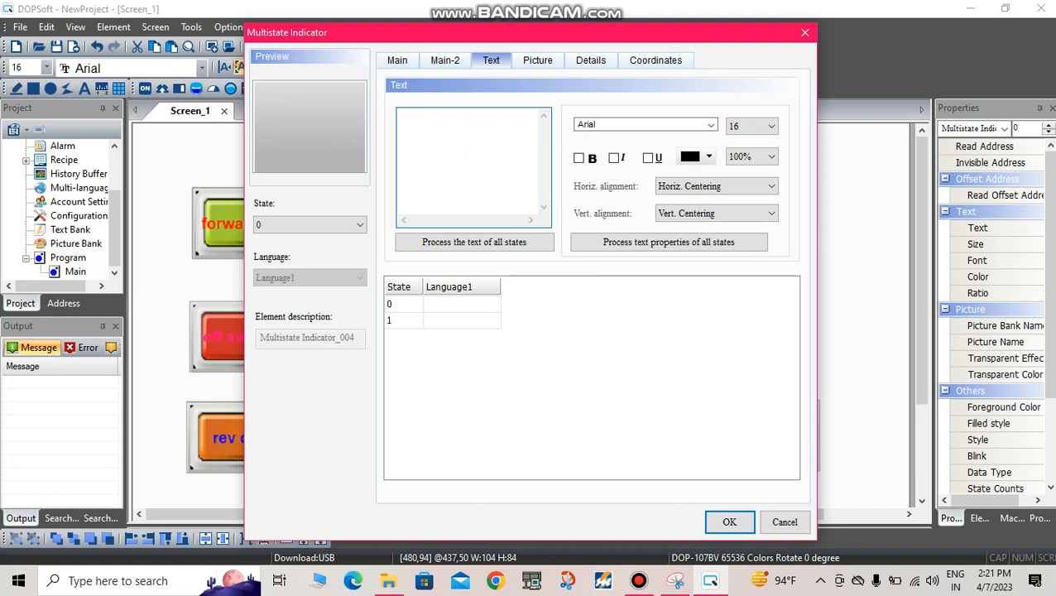
type("for mc")
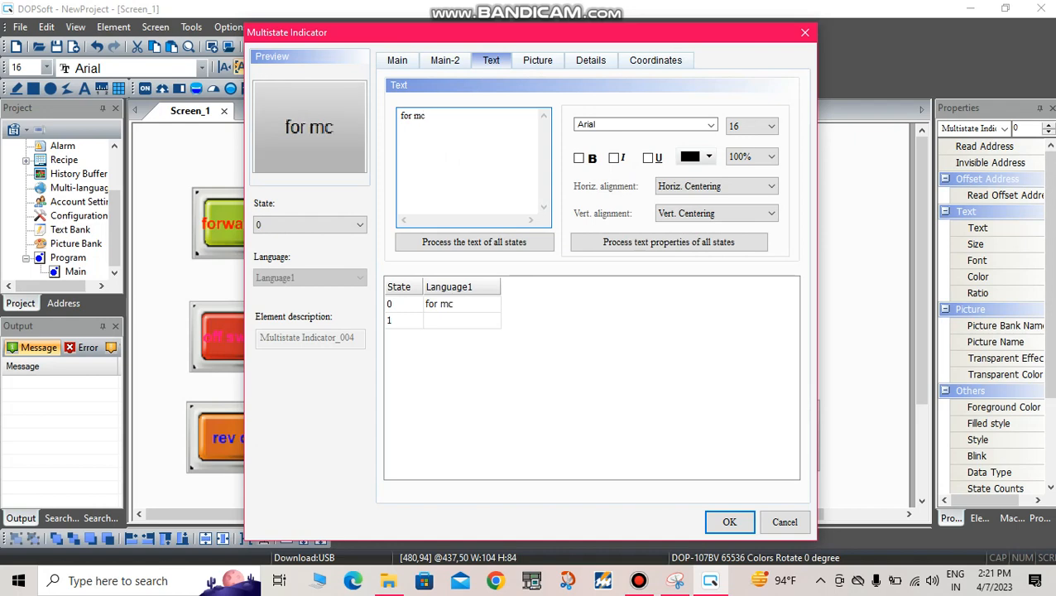
Step: Assign the unlit blue lamp picture Lignts_06.bmp from the $3DLights.pib bank to state 0 of the for mc indicator, with stretch mode Stretch All
left_click(552, 62)
left_click(551, 120)
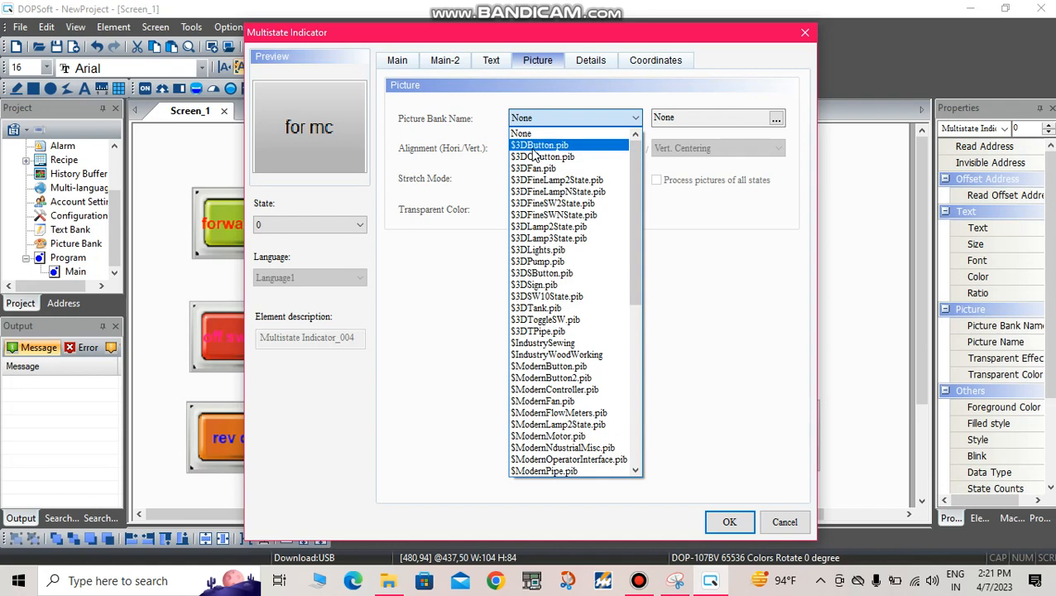
left_click(551, 251)
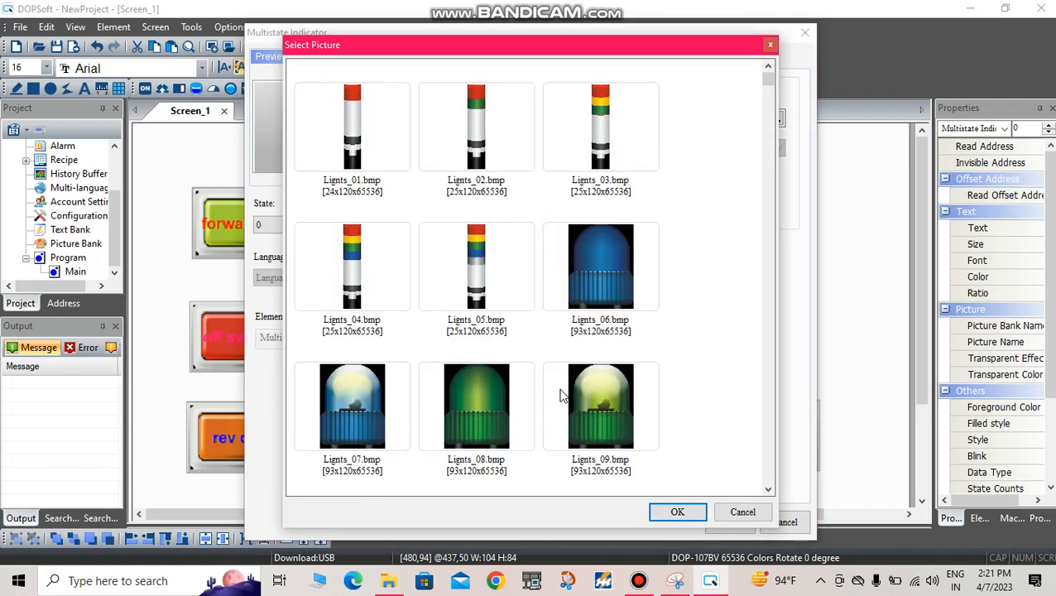
left_click(605, 294)
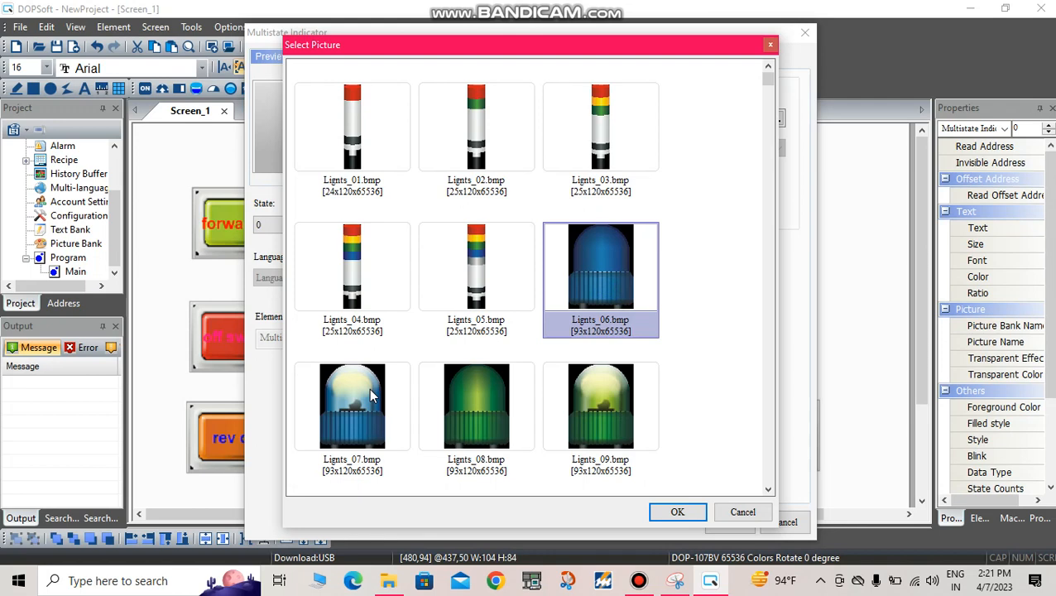
left_click(675, 514)
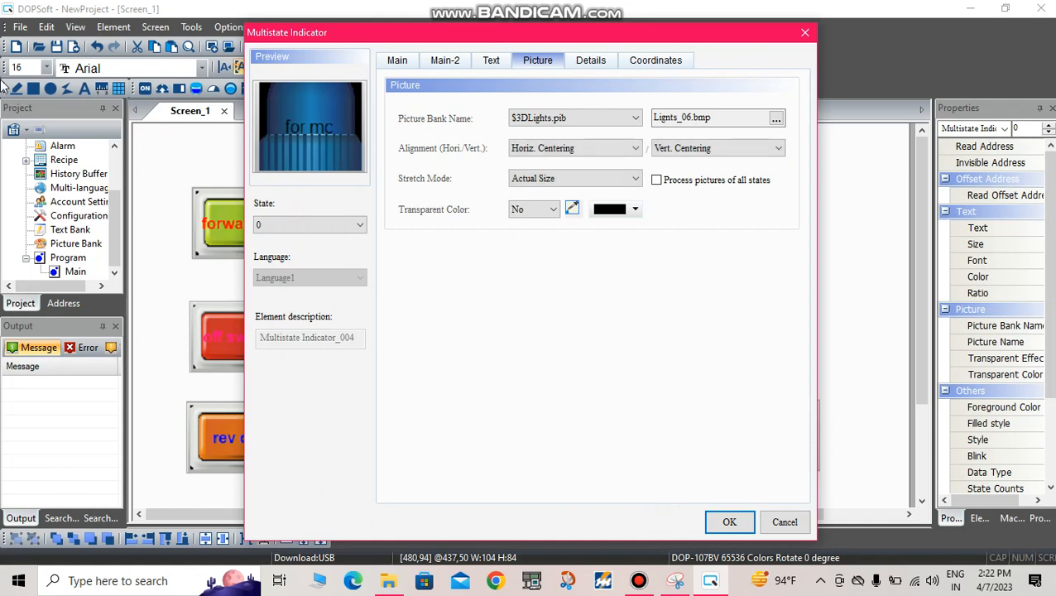
left_click(538, 178)
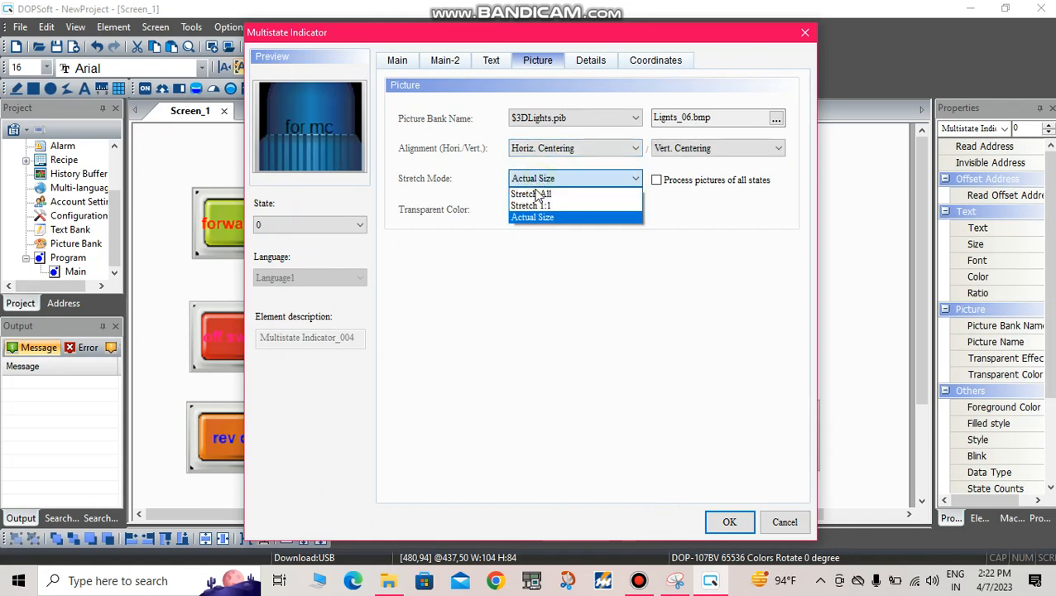
left_click(544, 192)
Step: Assign the lit blue lamp picture Lignts_07.bmp from the $3DLights.pib picture bank to state 1 of the for mc indicator
left_click(337, 219)
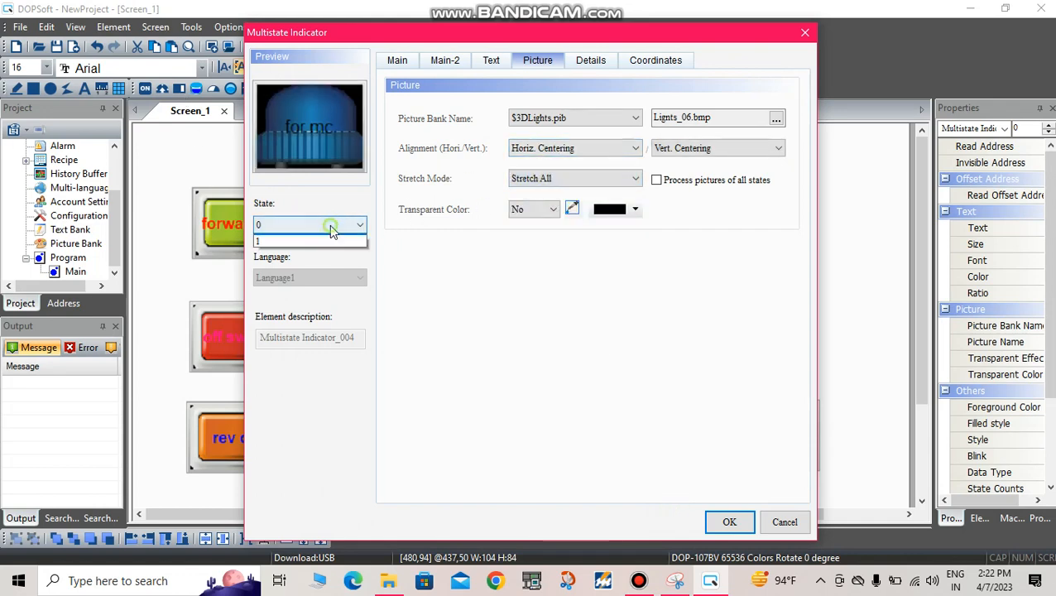
left_click(265, 250)
left_click(561, 118)
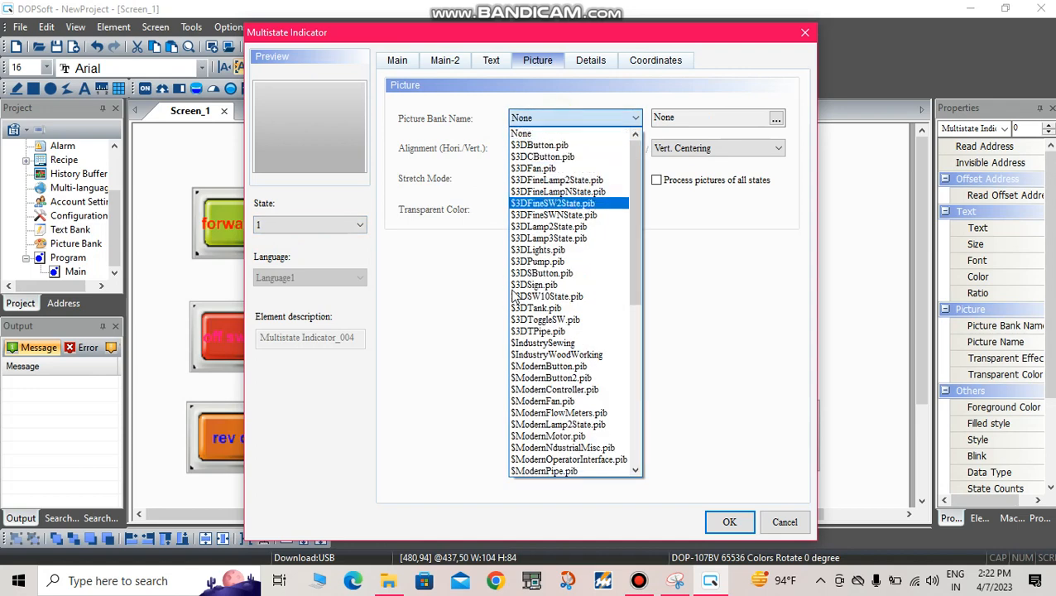
left_click(555, 253)
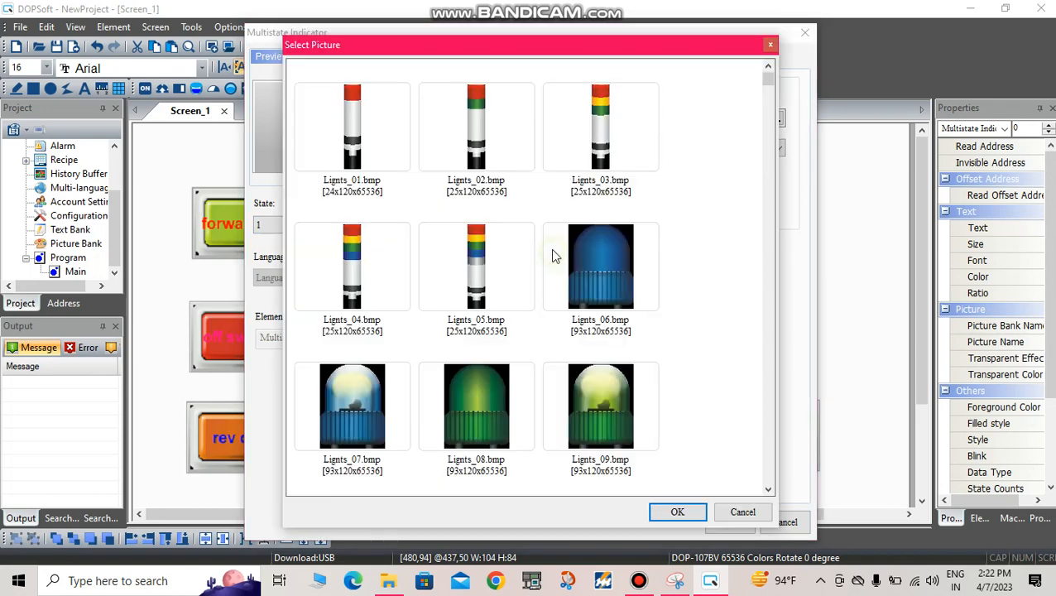
left_click(358, 383)
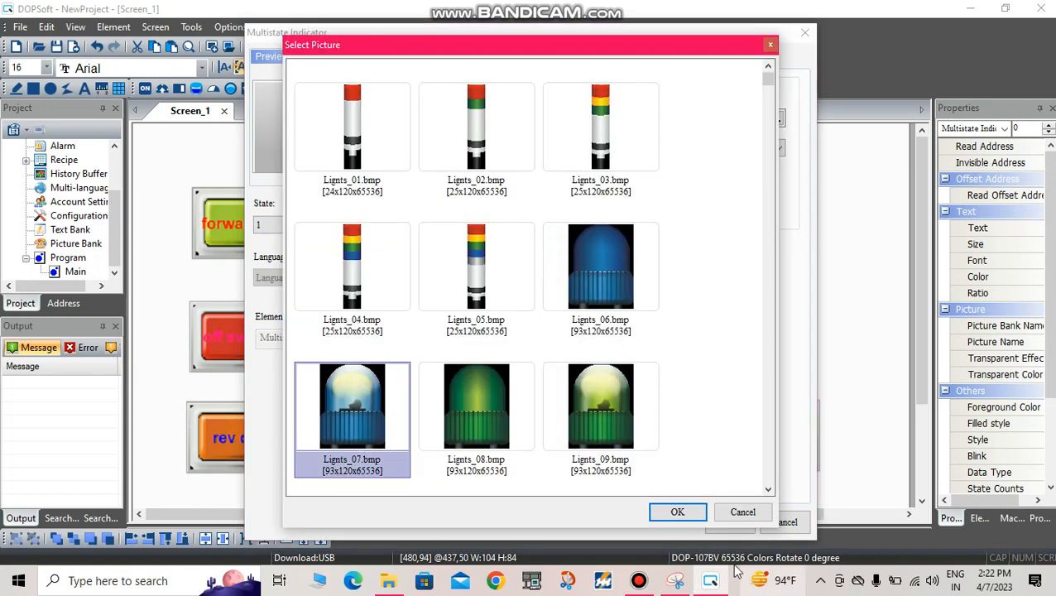
left_click(677, 512)
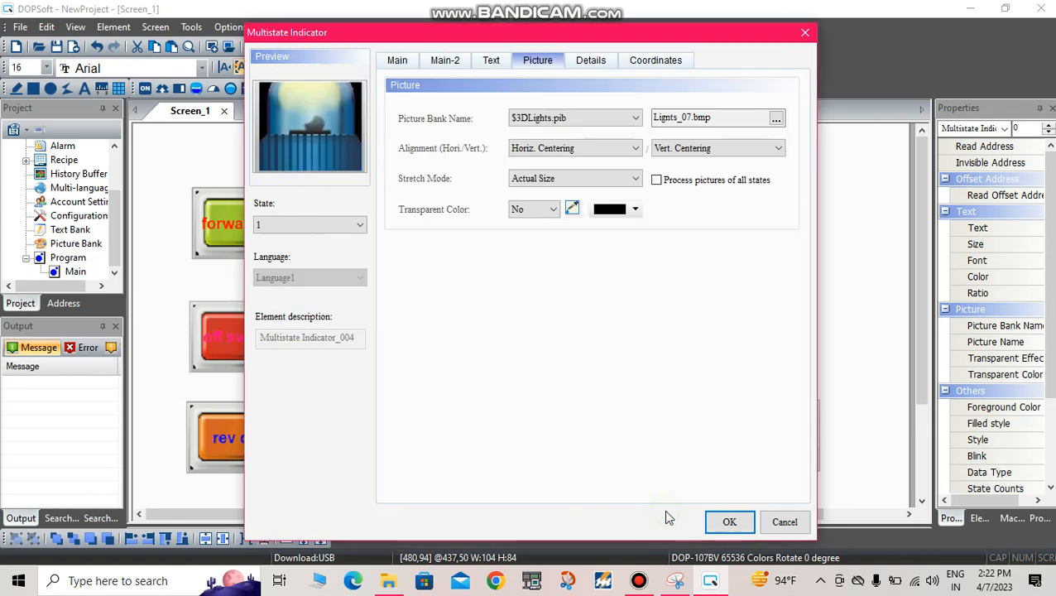
Step: Set the state 1 picture of the for mc indicator to stretch mode Stretch All and apply the indicator's settings
left_click(577, 174)
left_click(559, 194)
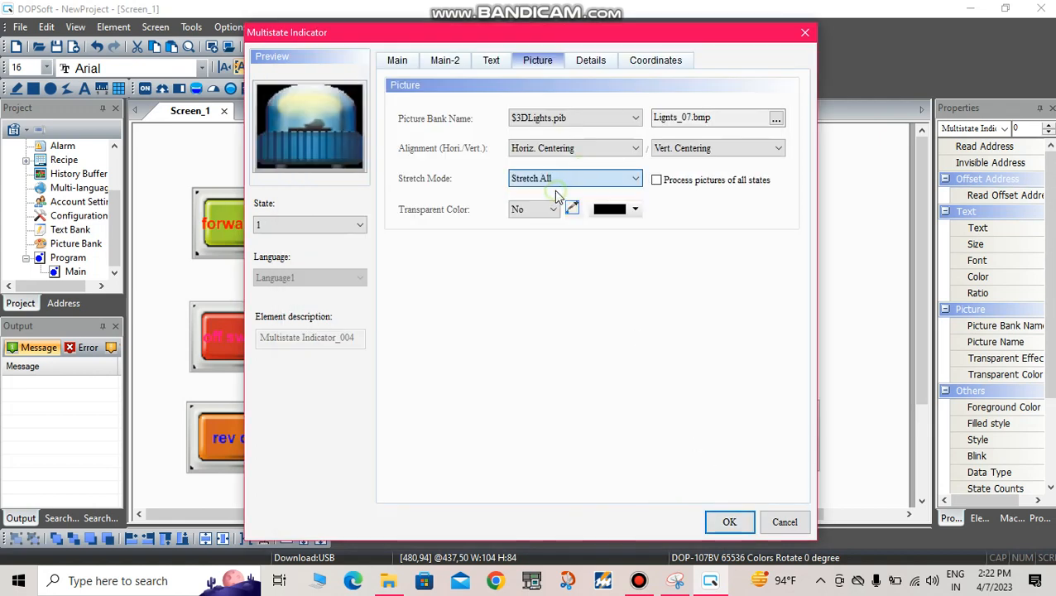
left_click(729, 521)
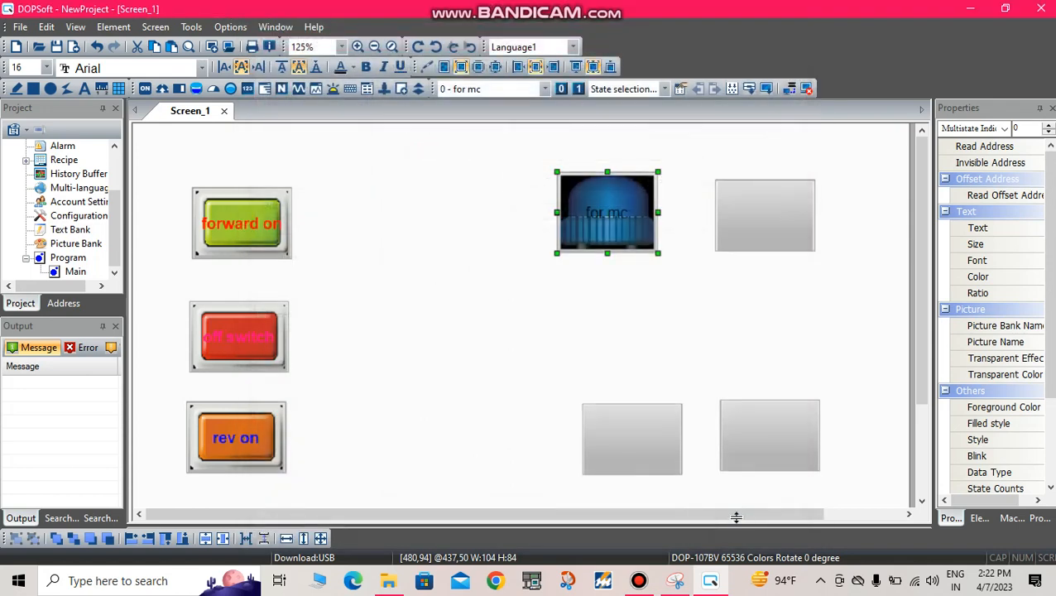
Step: Set the write address of the blank momentary button beside the for mc indicator to Y1 on Link1
double_click(783, 244)
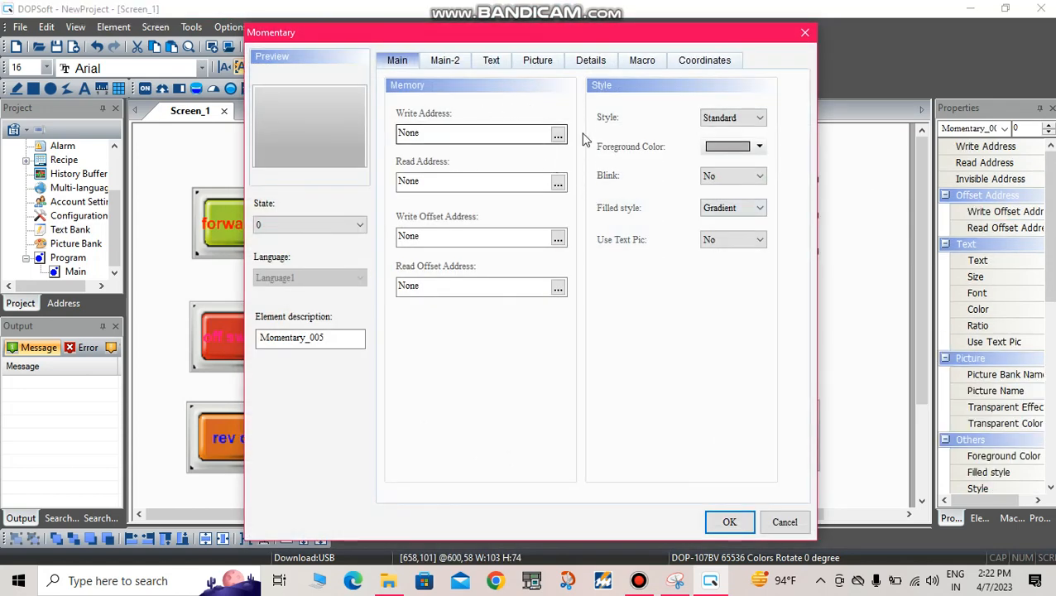
left_click(558, 135)
left_click(563, 197)
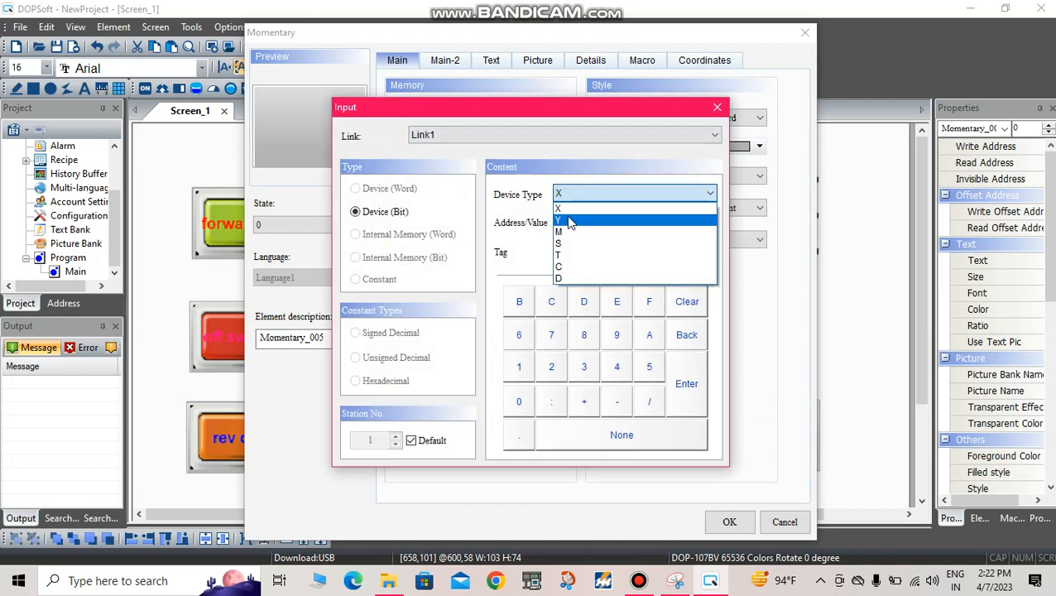
left_click(571, 214)
left_click(581, 191)
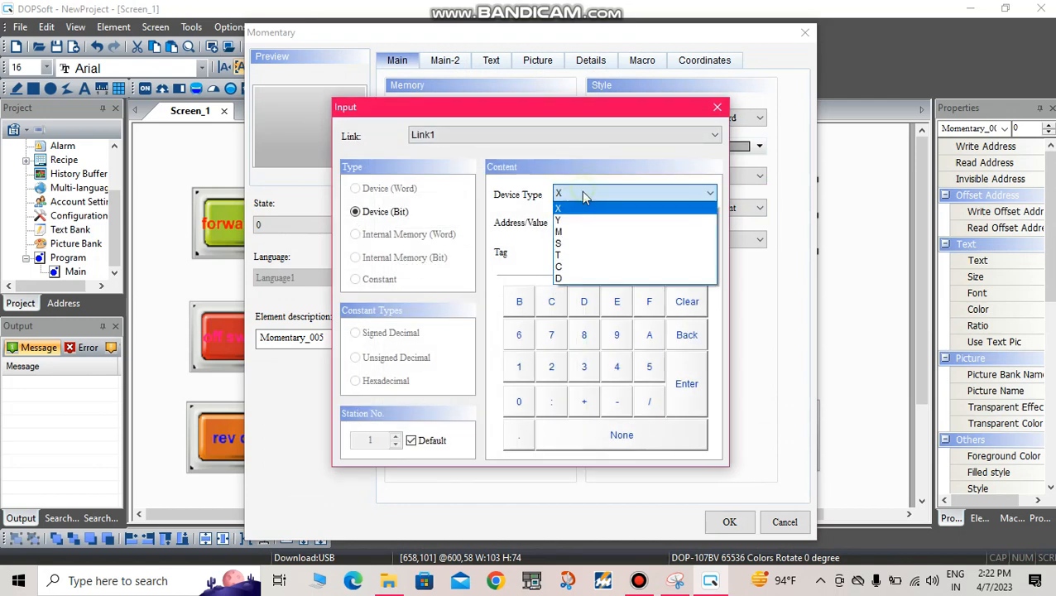
left_click(579, 229)
left_click(602, 194)
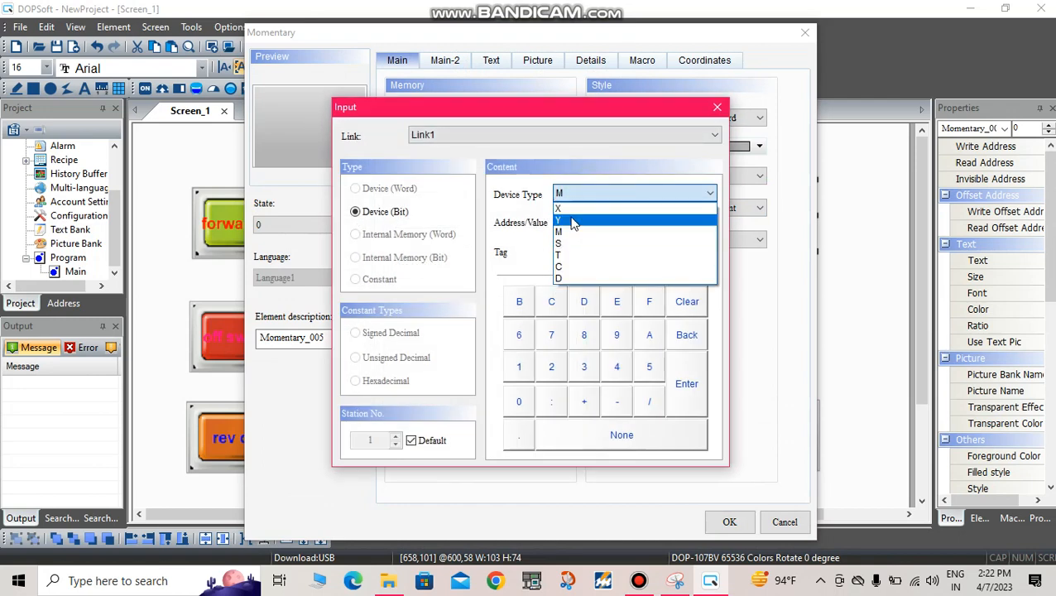
left_click(566, 237)
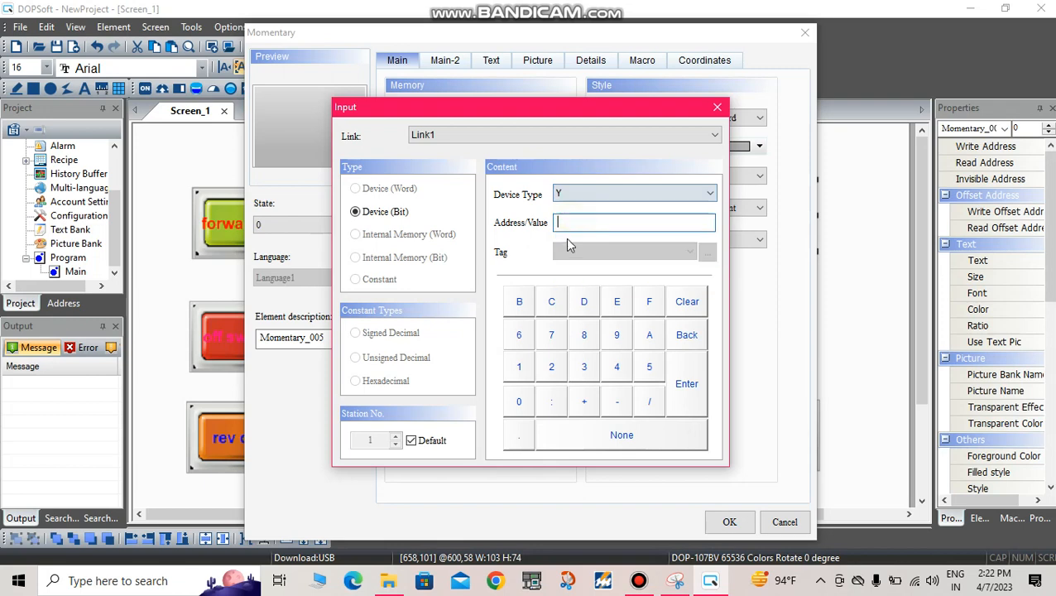
left_click(519, 367)
left_click(683, 385)
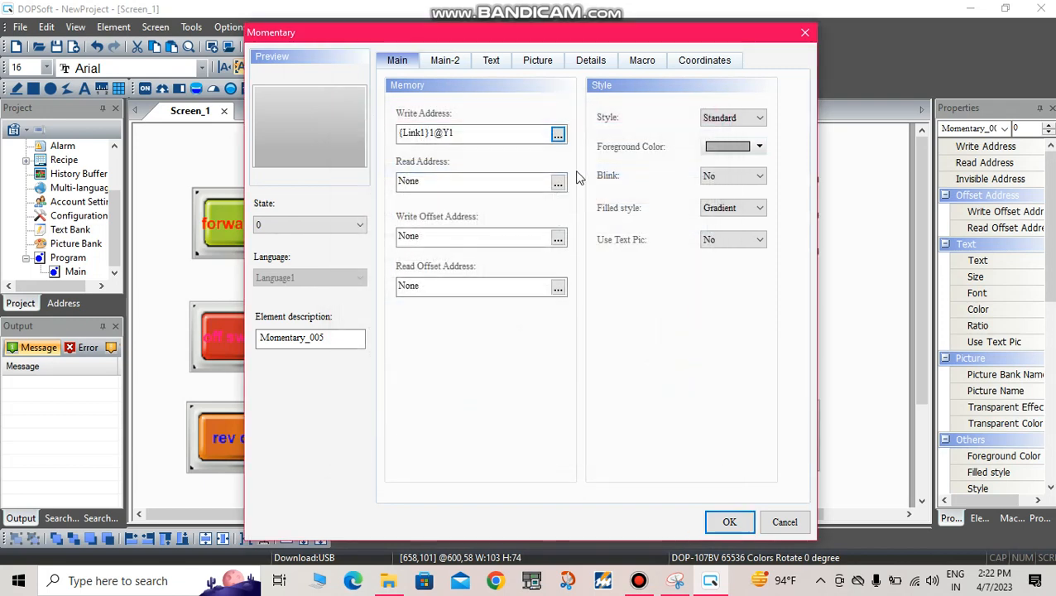
Step: Enter "rev mc" in bold as the state 0 text of the momentary button with write address Y1
left_click(491, 61)
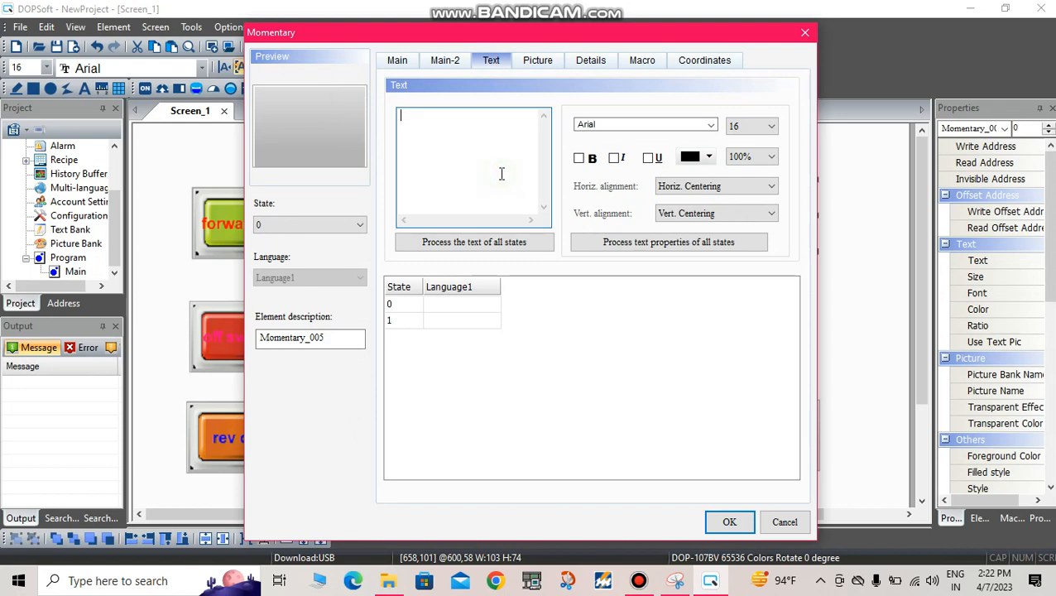
left_click(520, 171)
type("rev m")
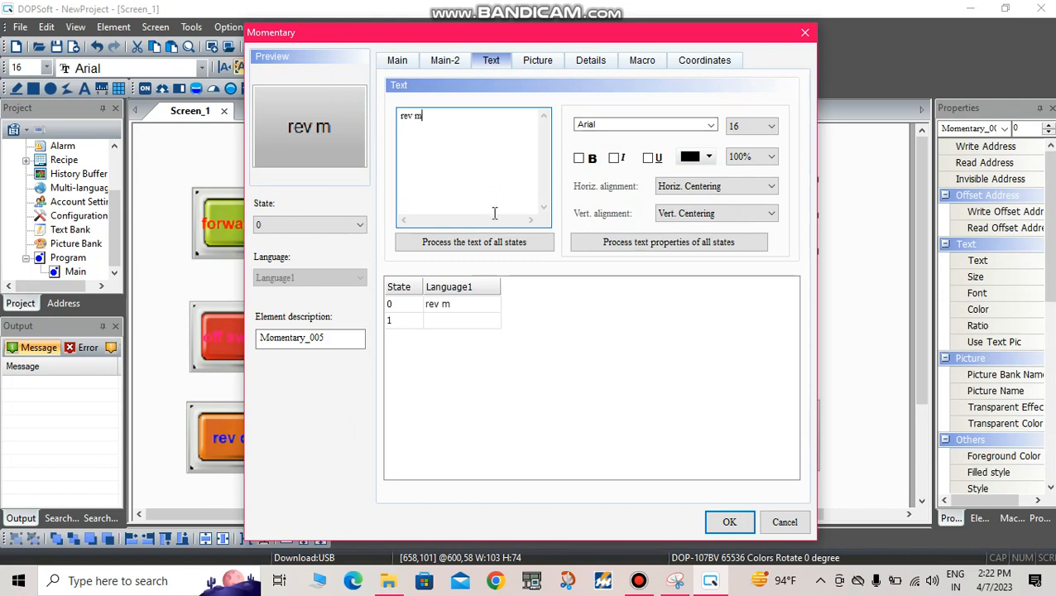
type("c")
left_click(579, 157)
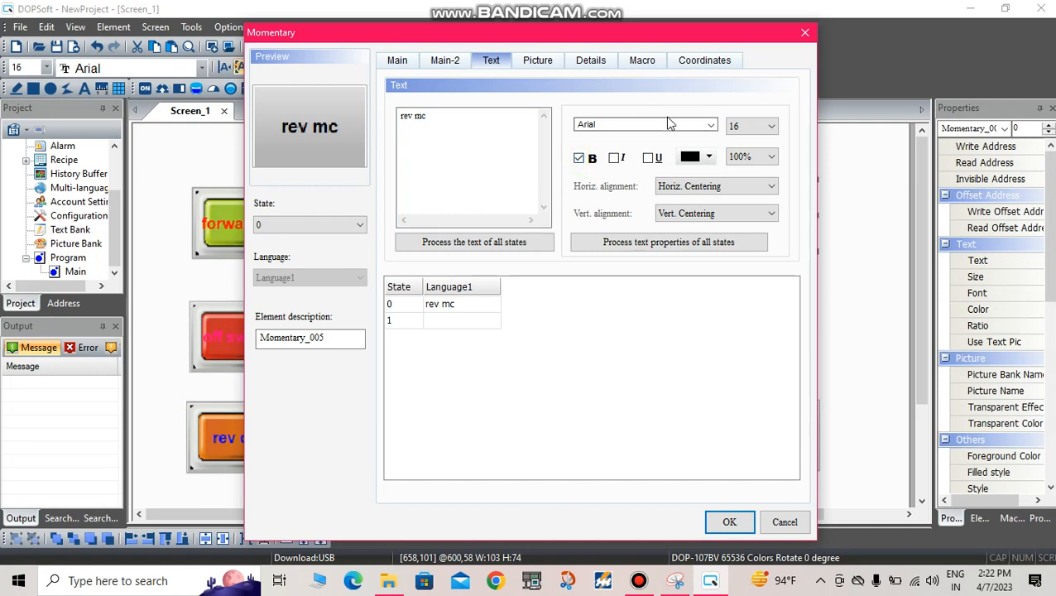
Step: Assign the unlit green lamp picture Lignts_08.bmp from the $3DLights.pib bank to state 0 of the rev mc button, with stretch mode Stretch All
left_click(536, 61)
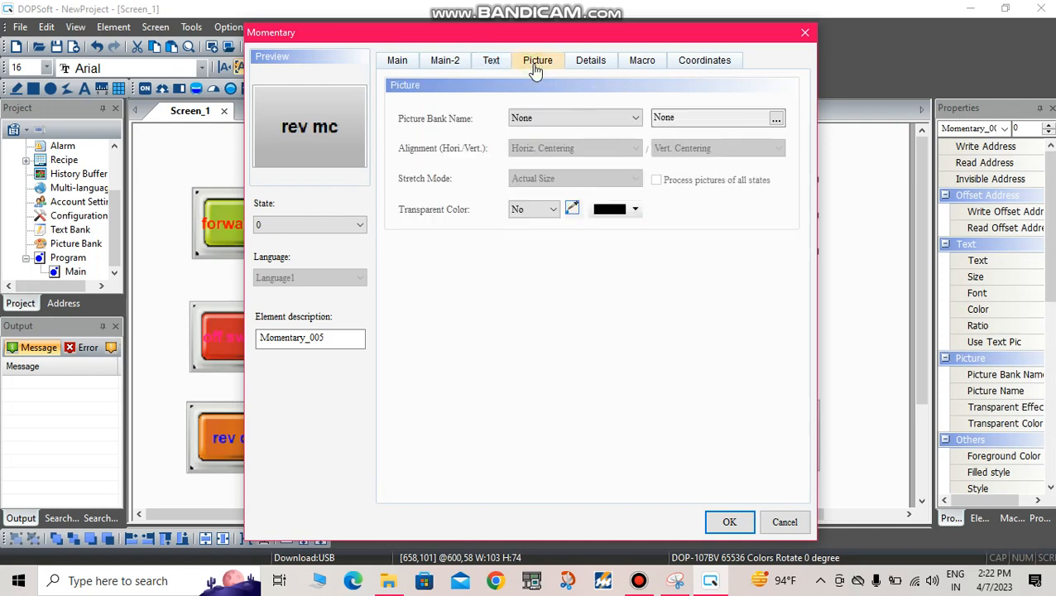
left_click(538, 118)
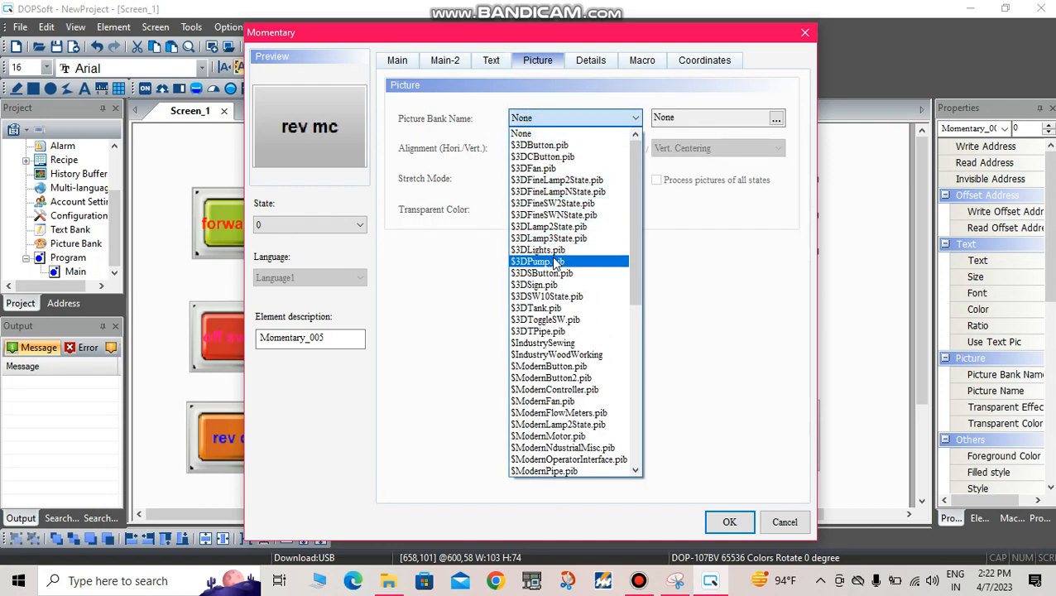
left_click(553, 249)
scroll(489, 188, "down", 5)
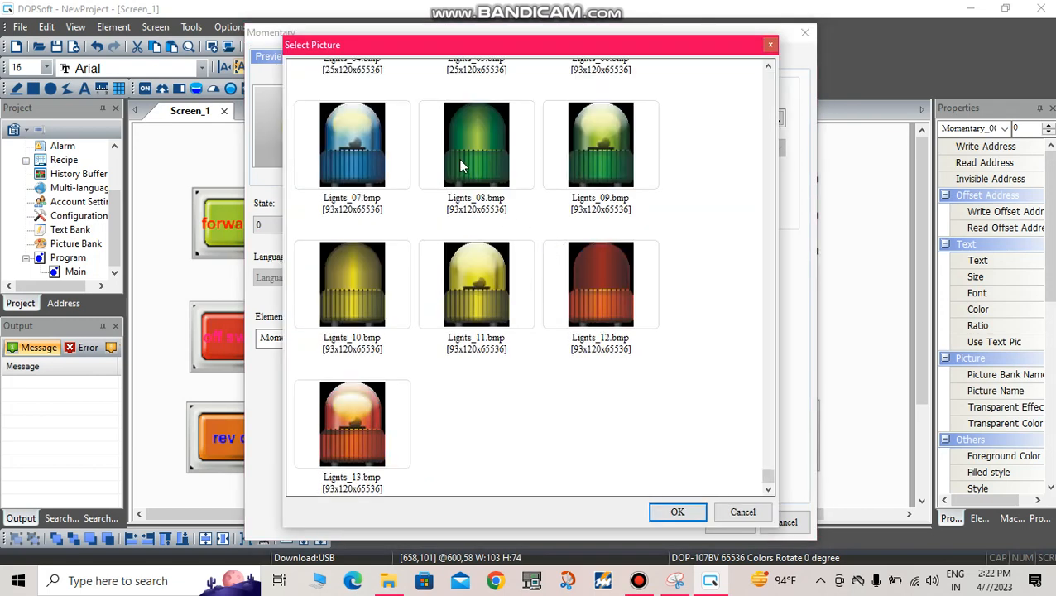
left_click(461, 163)
left_click(677, 512)
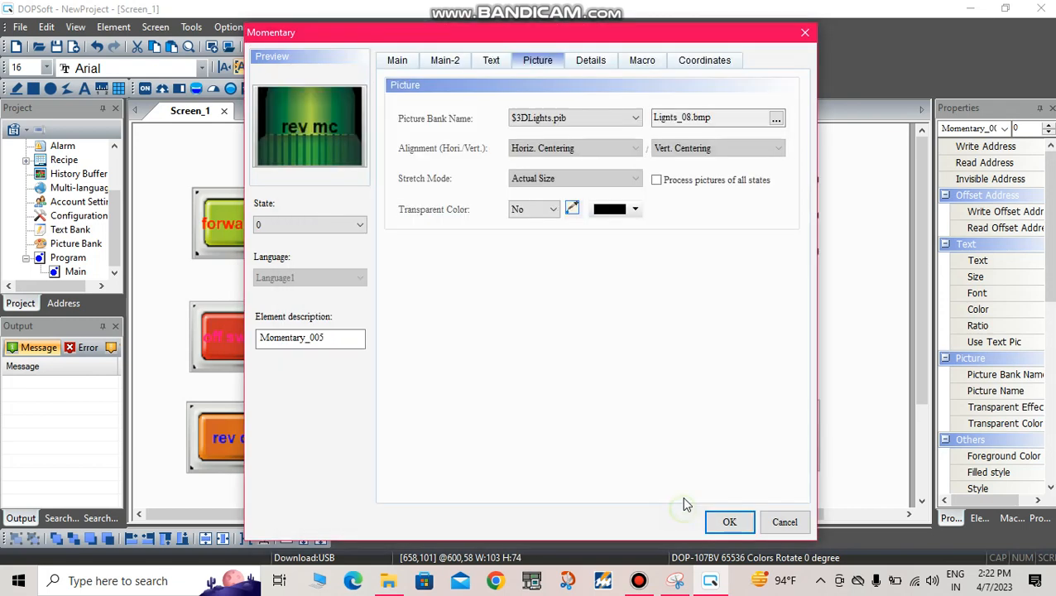
left_click(554, 179)
left_click(546, 194)
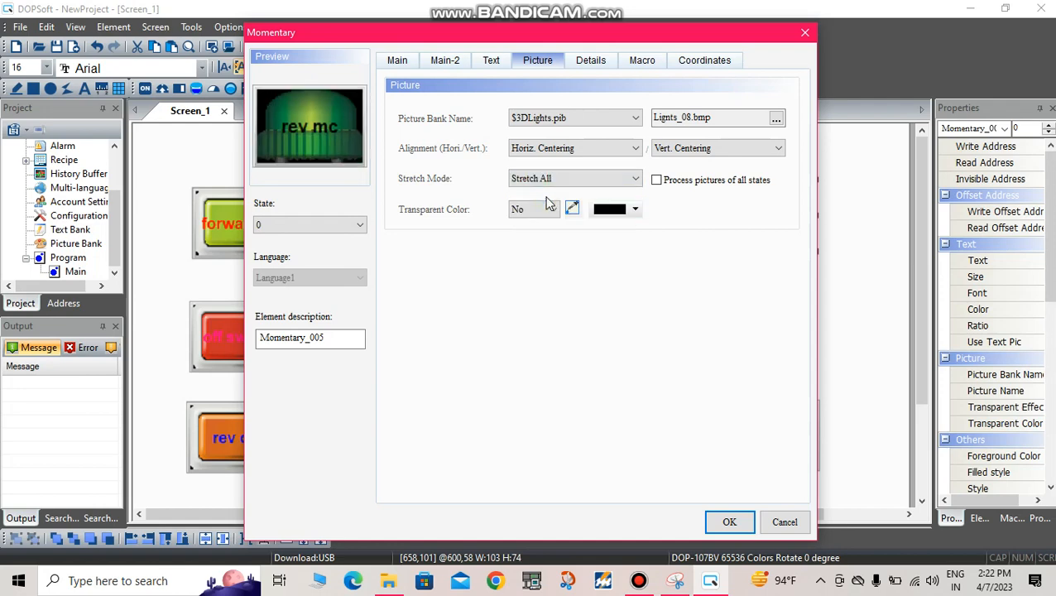
Step: Assign the lit green lamp picture Lignts_09.bmp from $3DLights.pib to state 1 of the rev mc button, stretched with Stretch All, and apply the settings
left_click(318, 225)
left_click(304, 248)
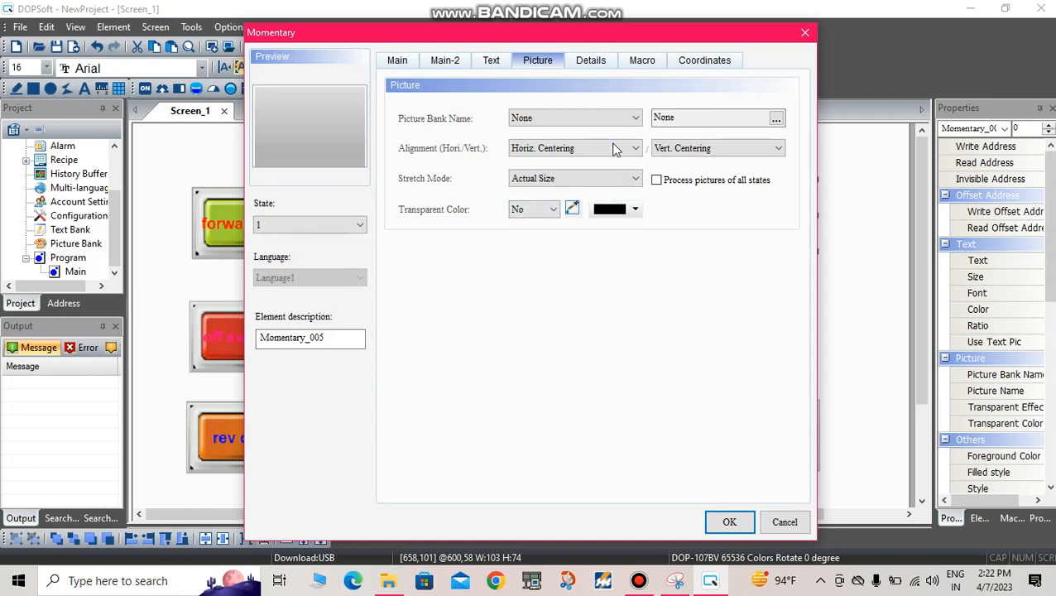
left_click(609, 117)
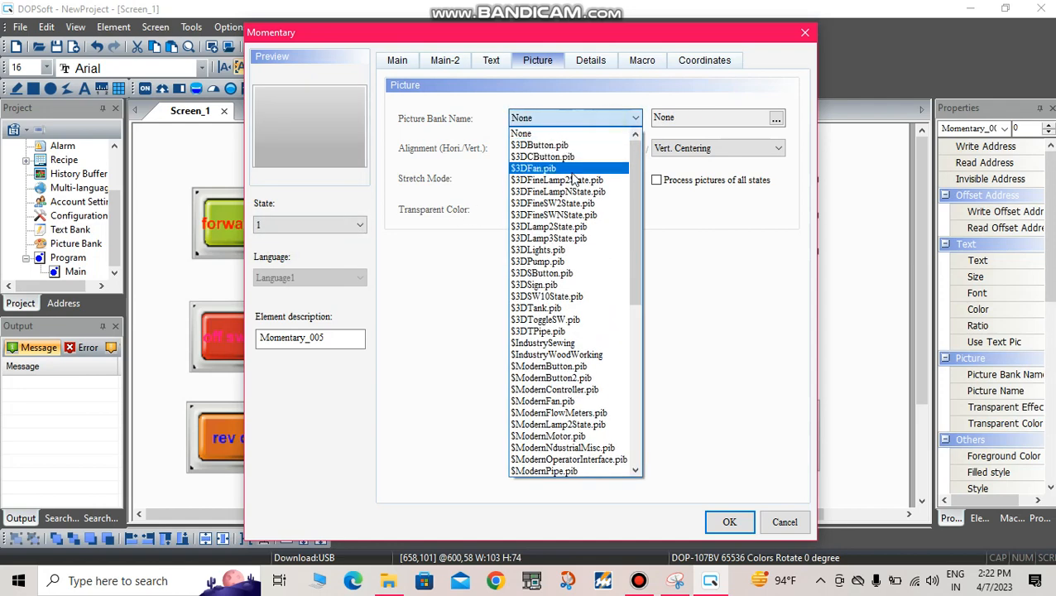
left_click(569, 251)
scroll(566, 231, "down", 3)
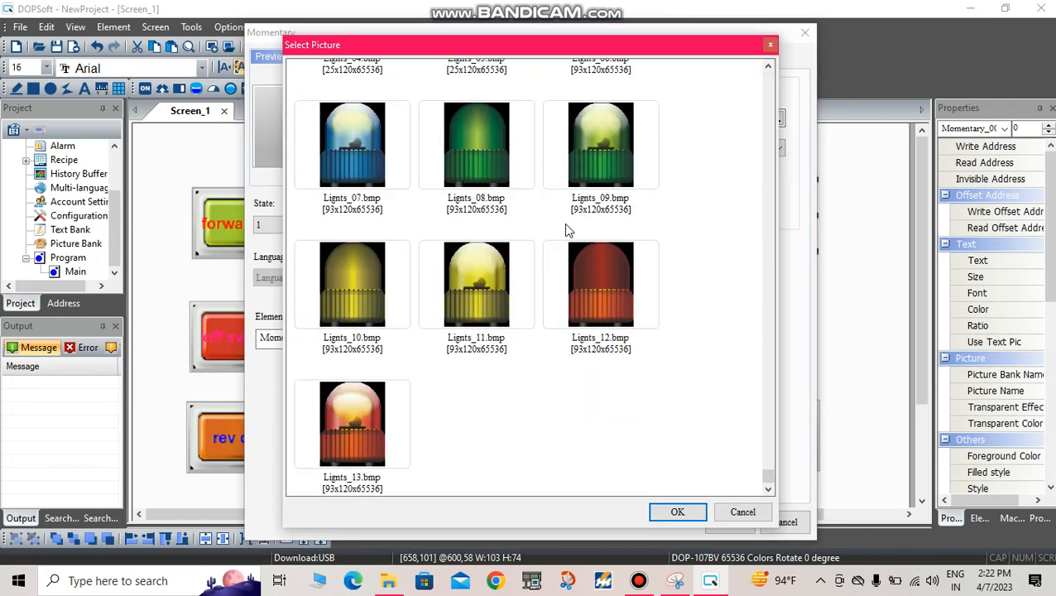
scroll(616, 226, "up", 3)
left_click(583, 404)
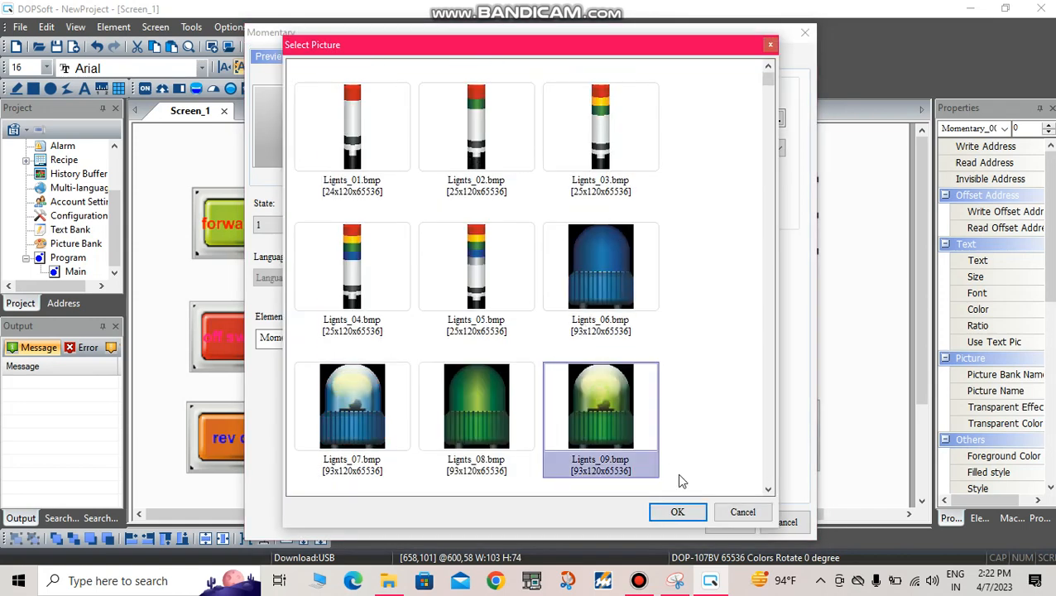
left_click(677, 511)
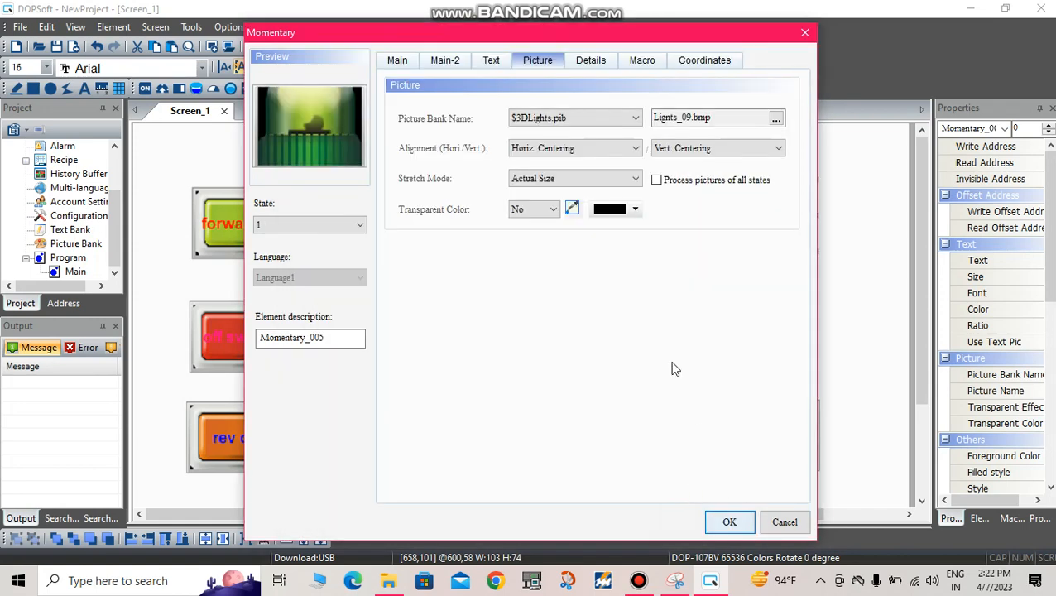
left_click(562, 180)
left_click(549, 194)
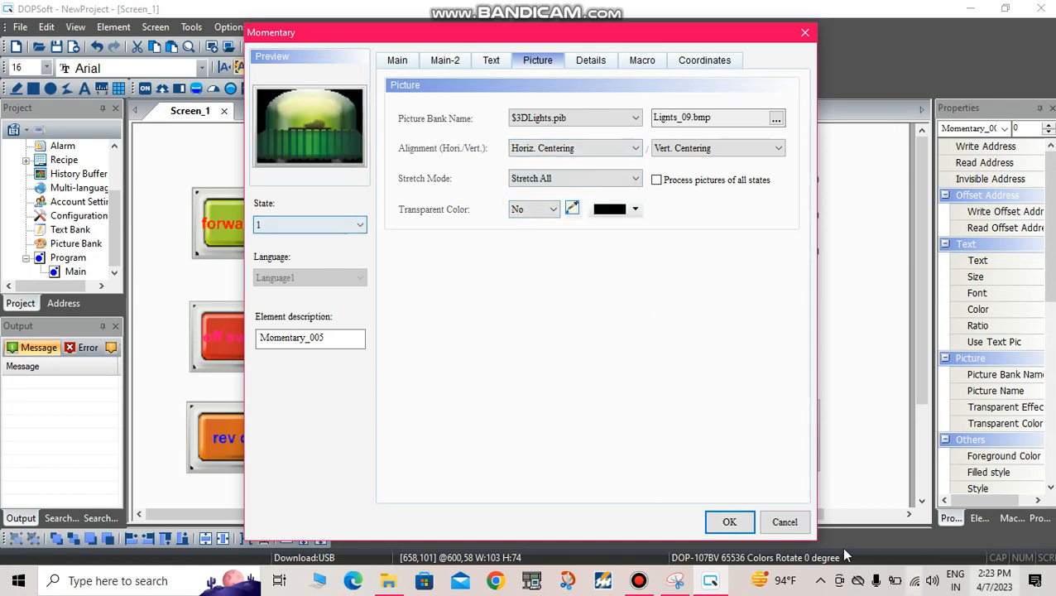
left_click(729, 521)
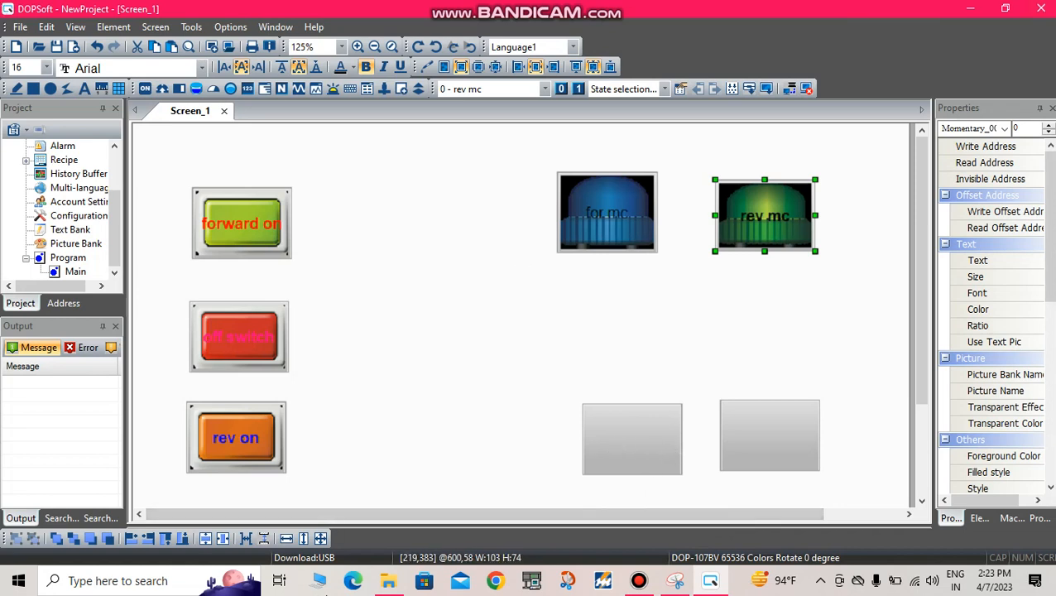
Step: Set the write address of the left one of the two lower blank momentary buttons to Y2 on Link1
double_click(609, 455)
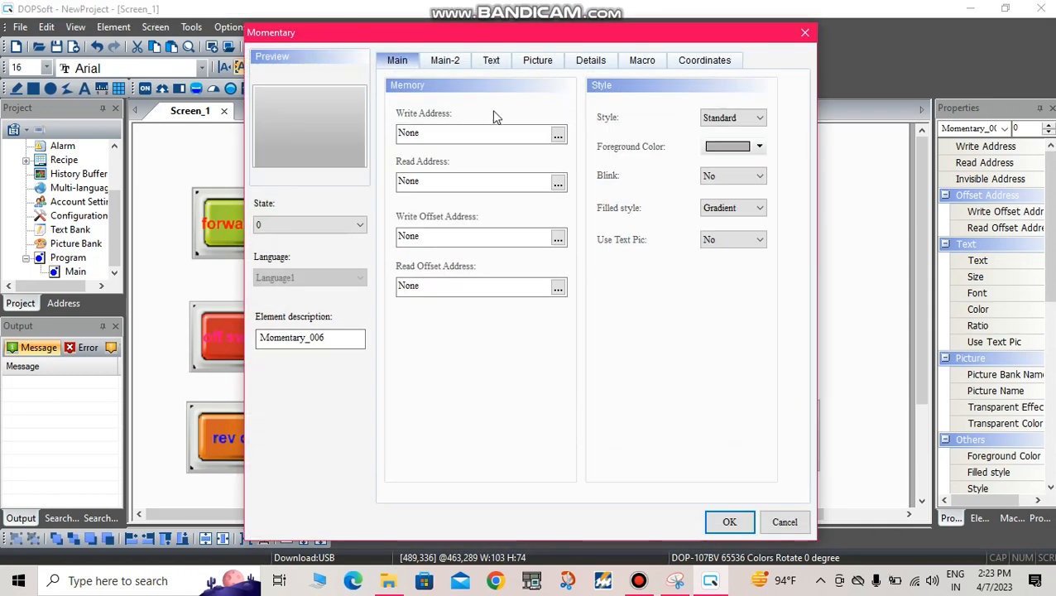
left_click(493, 137)
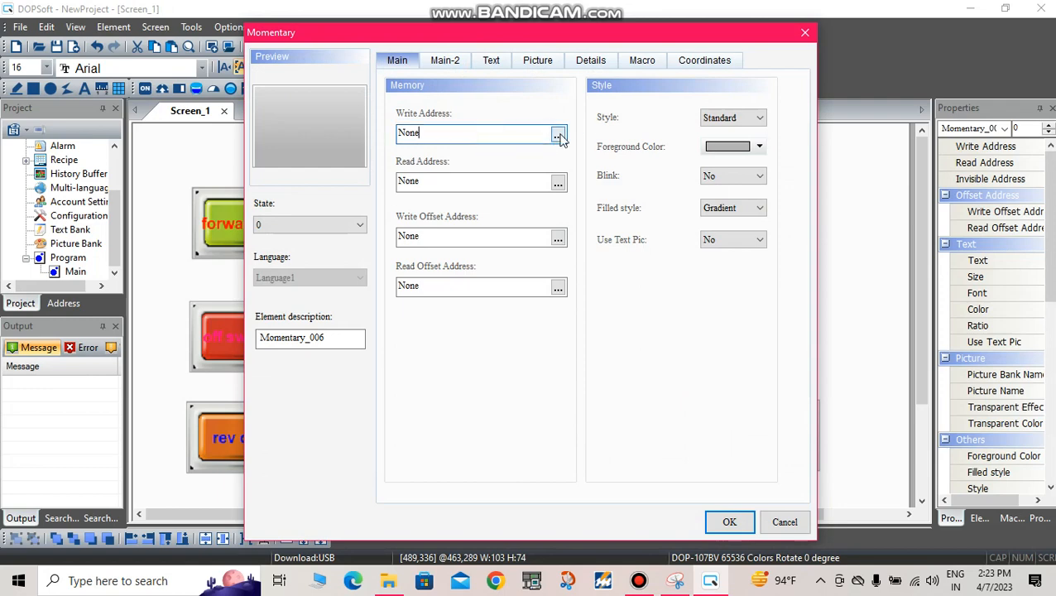
left_click(558, 135)
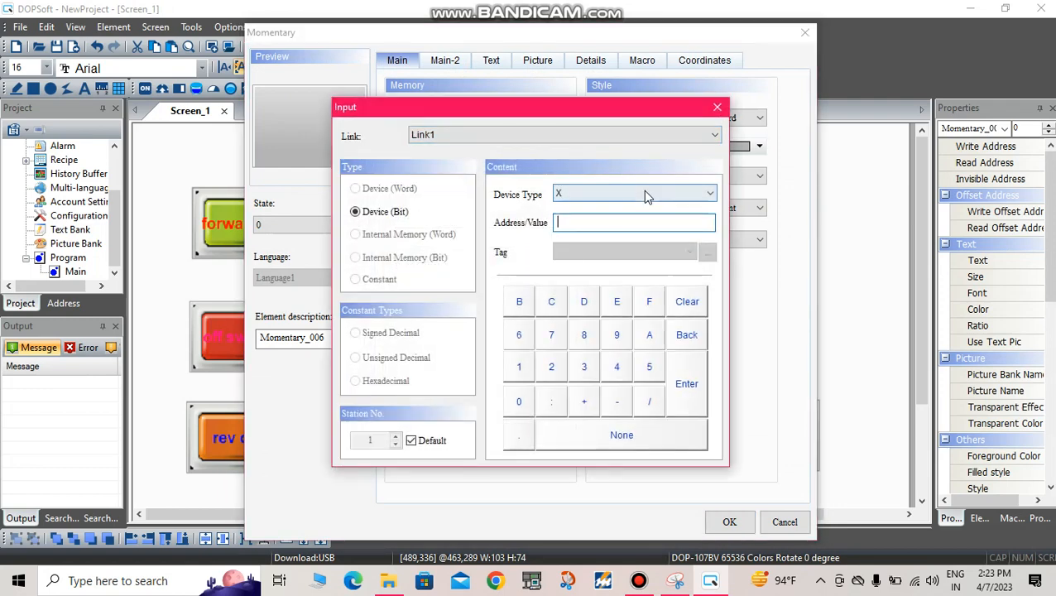
left_click(645, 194)
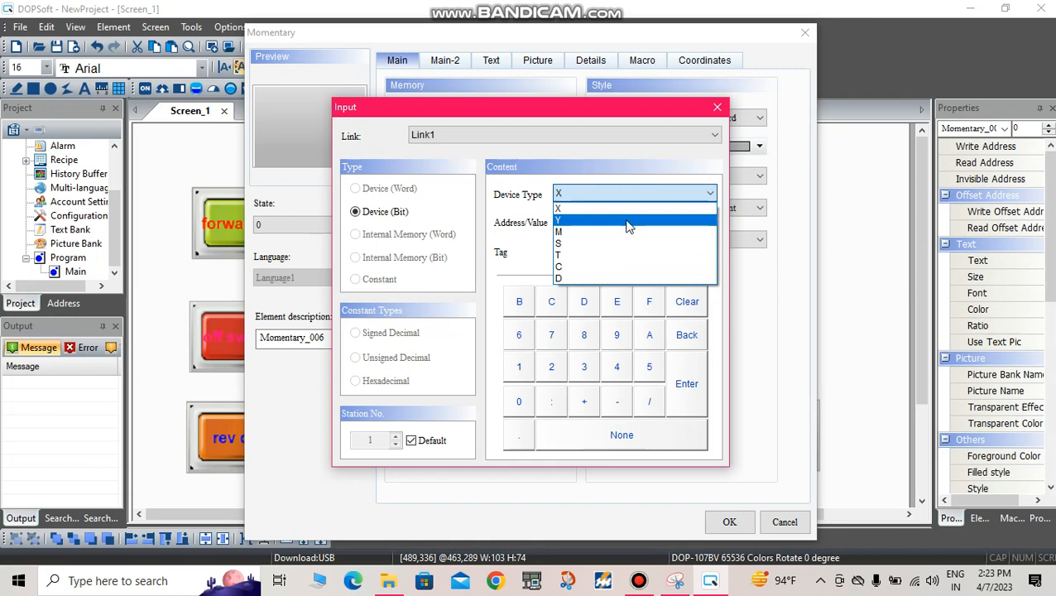
left_click(627, 221)
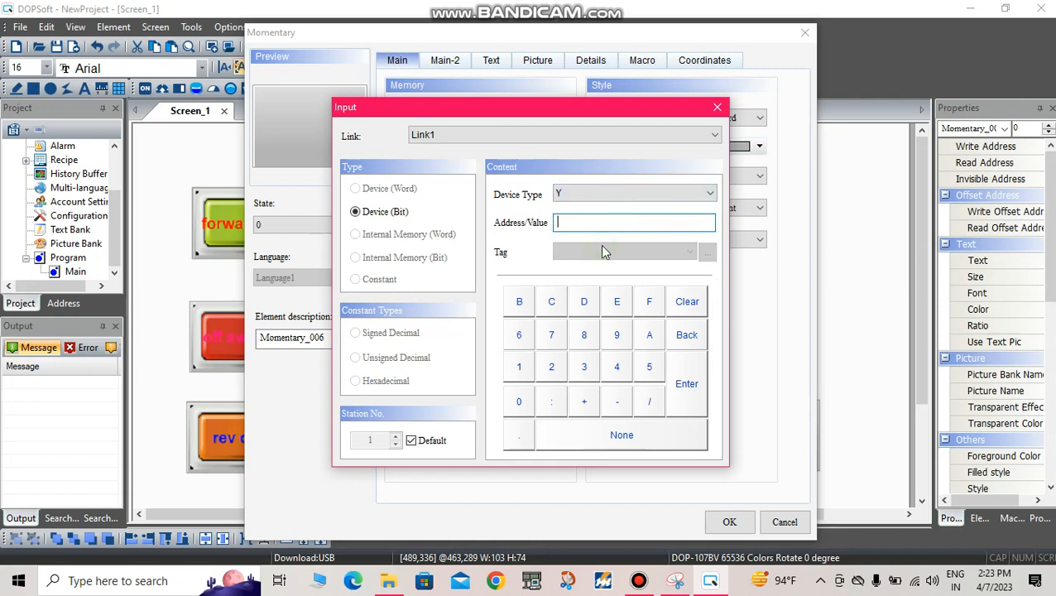
left_click(551, 368)
left_click(686, 384)
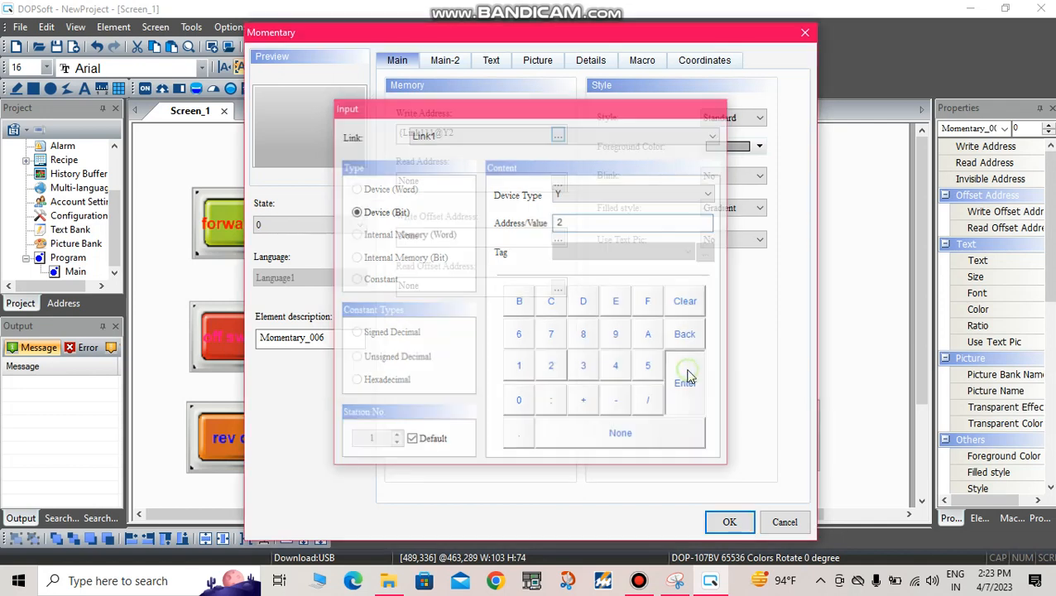
Step: Enter "delta" as the state 0 text of the Y2 momentary button, in bold Bahnschrift SemiLight
left_click(492, 62)
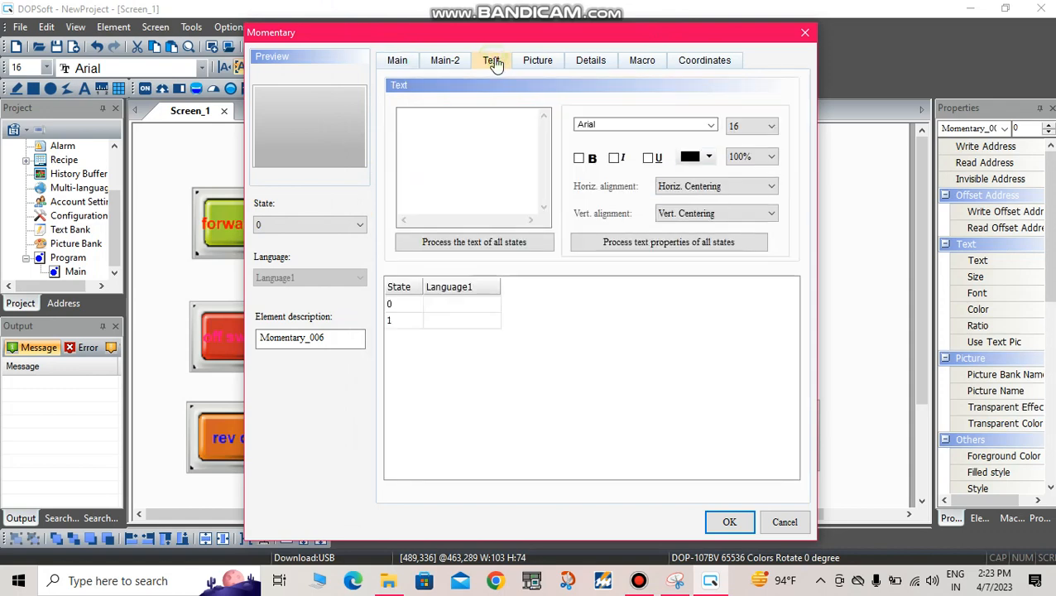
left_click(435, 142)
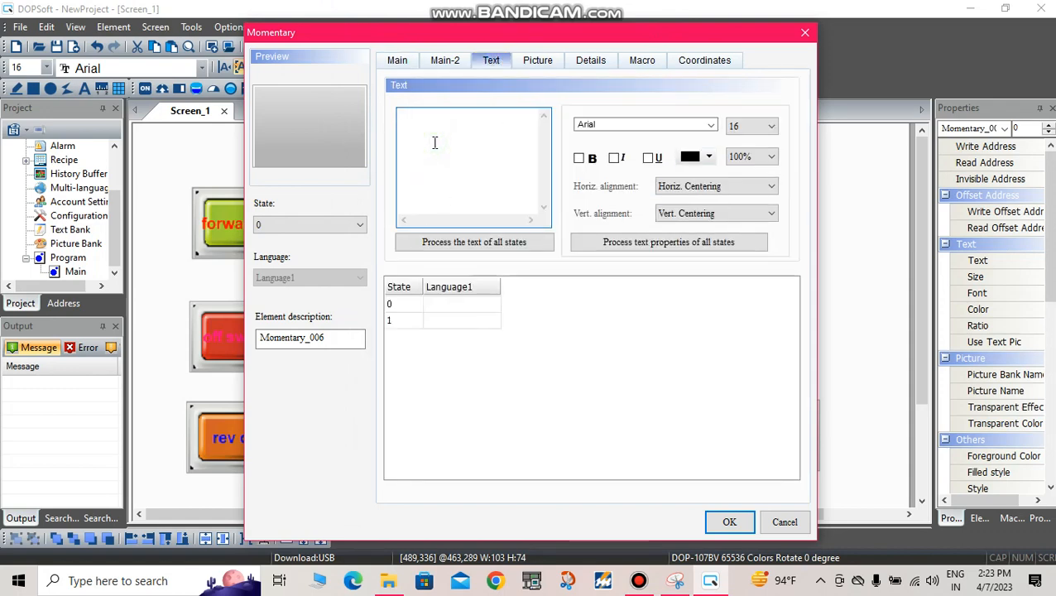
type("delta")
left_click(579, 158)
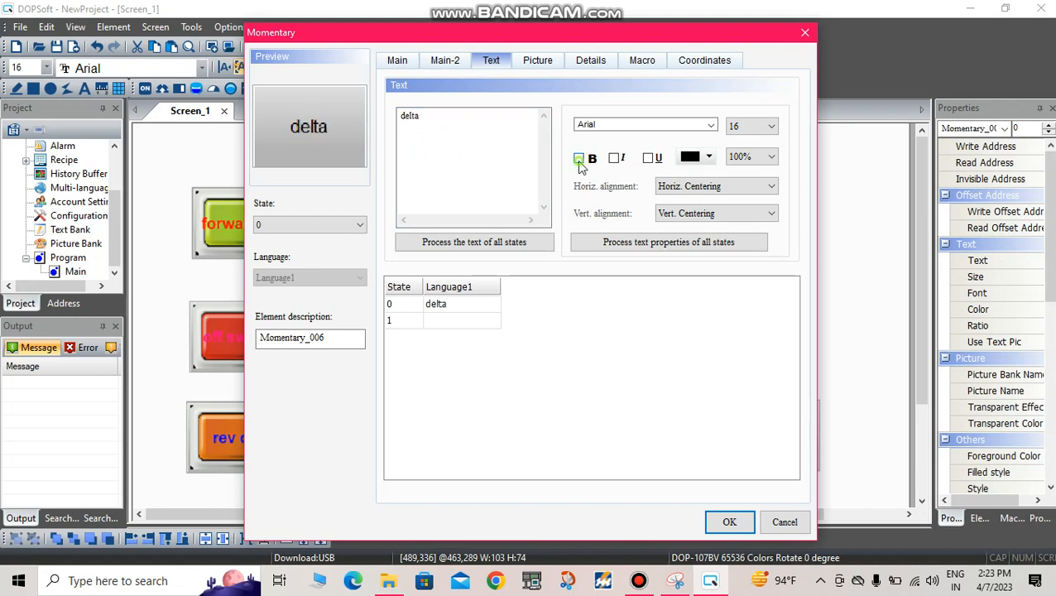
left_click(709, 125)
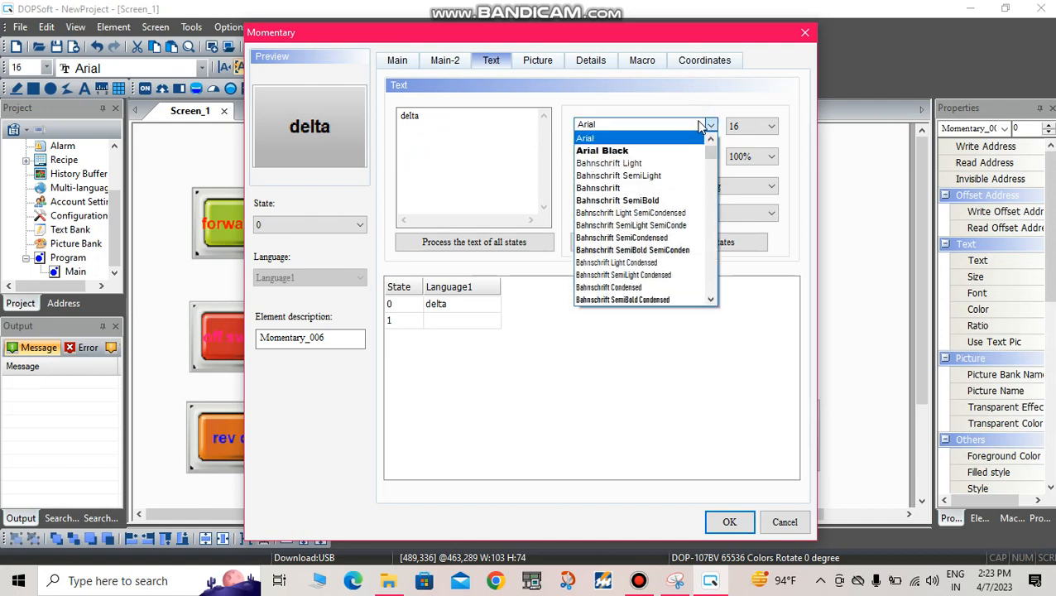
left_click(662, 176)
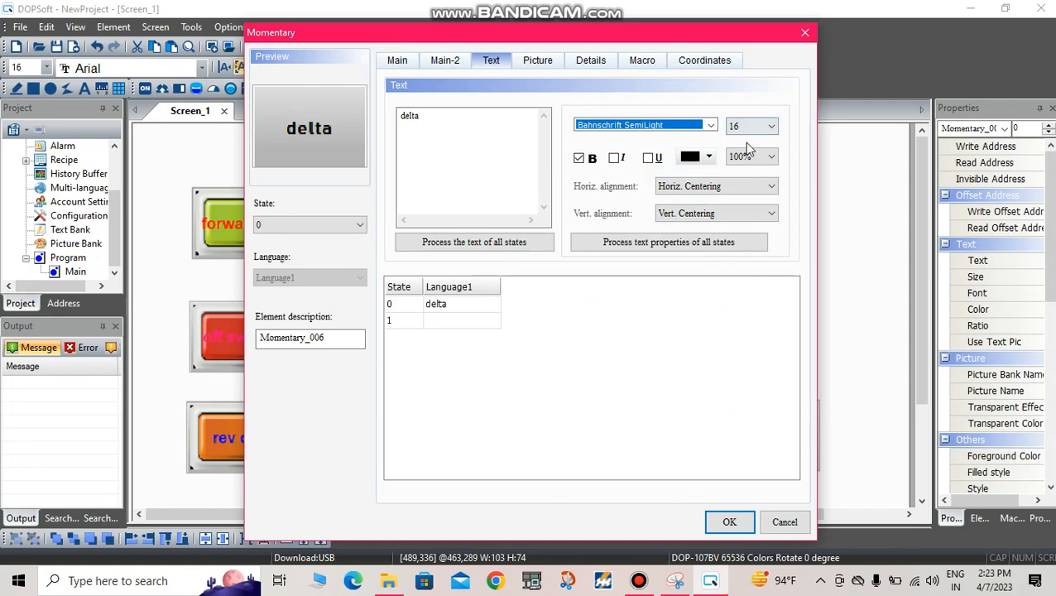
Step: Assign the unlit yellow lamp picture Lignts_10.bmp from the $3DLights.pib bank to state 0 of the delta button and open its stretch mode options
left_click(536, 63)
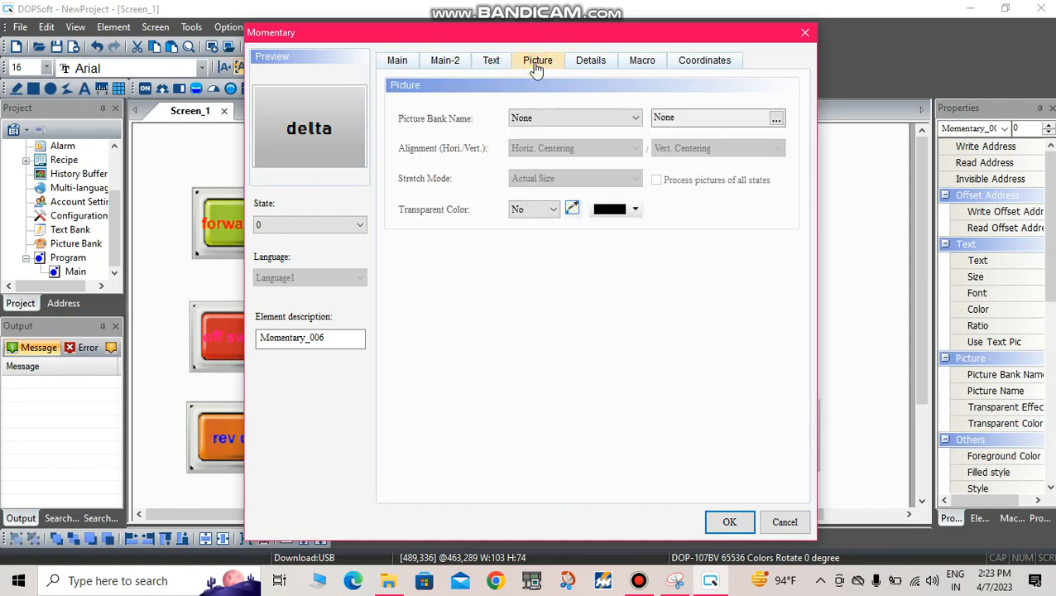
left_click(575, 118)
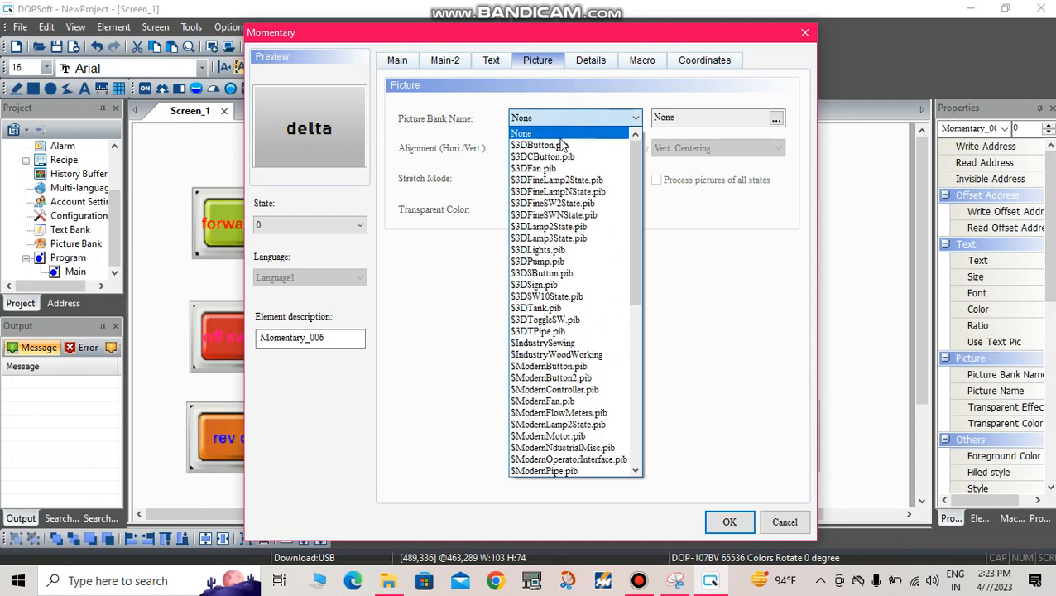
left_click(577, 250)
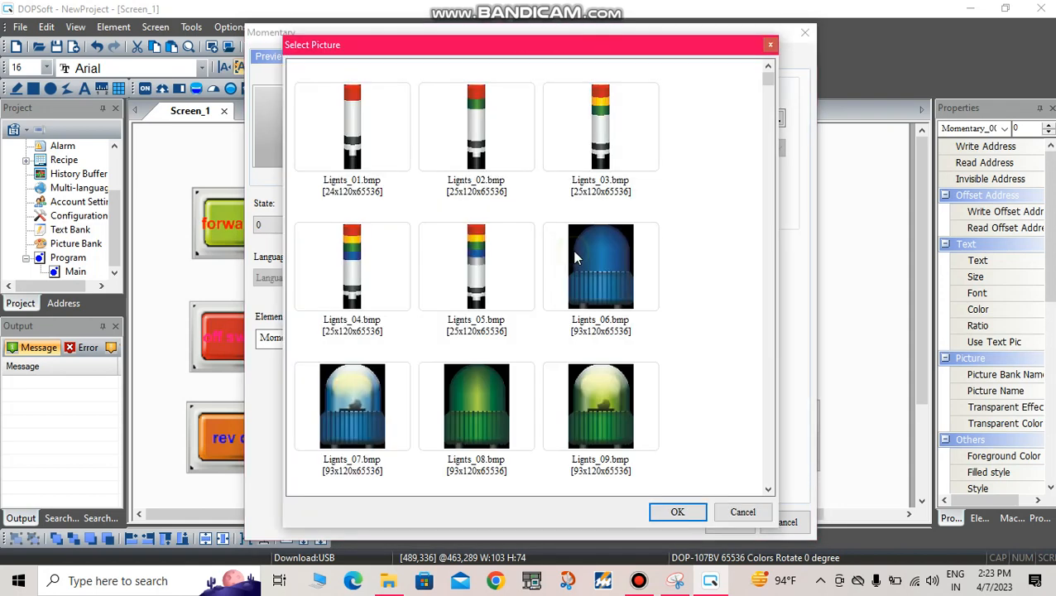
scroll(587, 274, "down", 3)
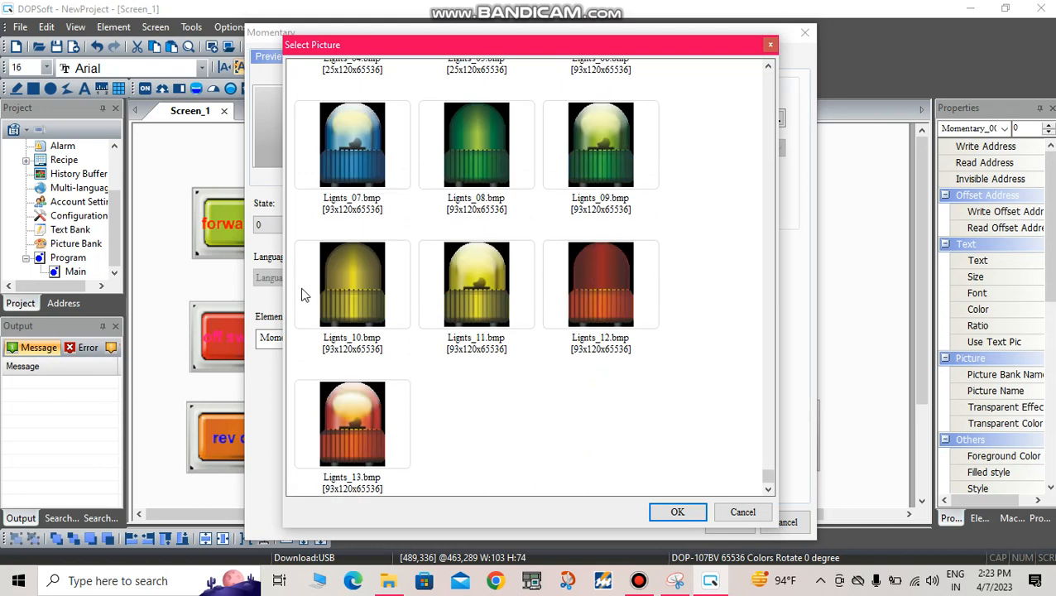
left_click(347, 277)
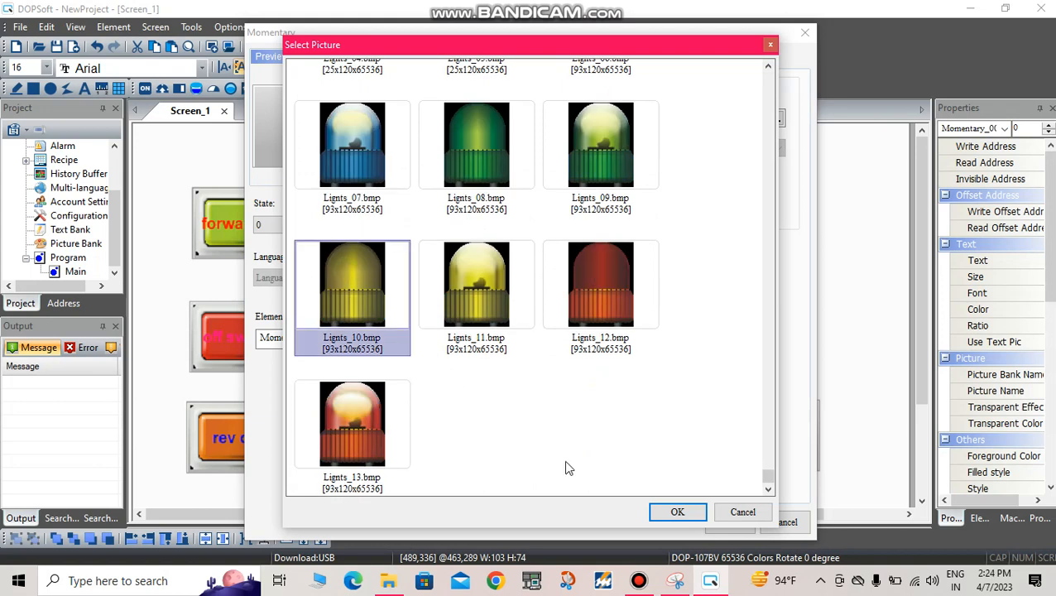
left_click(696, 513)
left_click(583, 184)
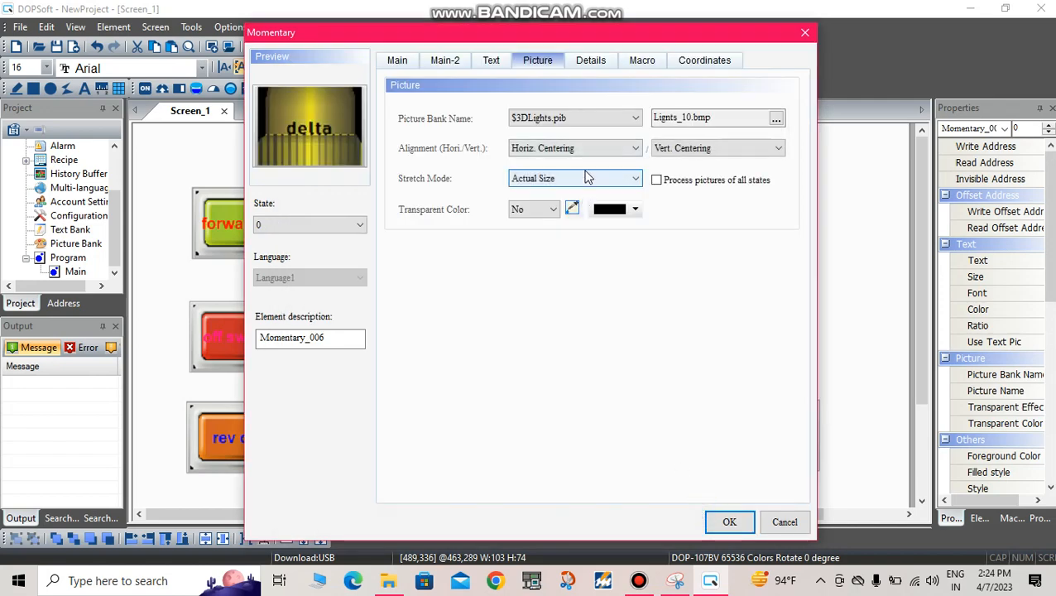